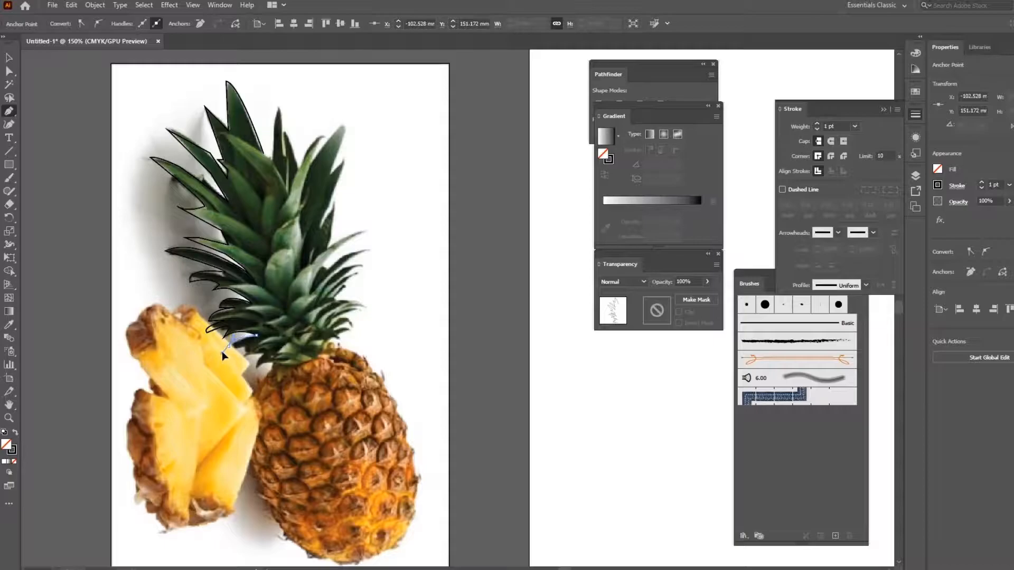
Trace the lowest leaf tips on the crown's left side with the Pen tool, down to the top of the fruit
click(228, 347)
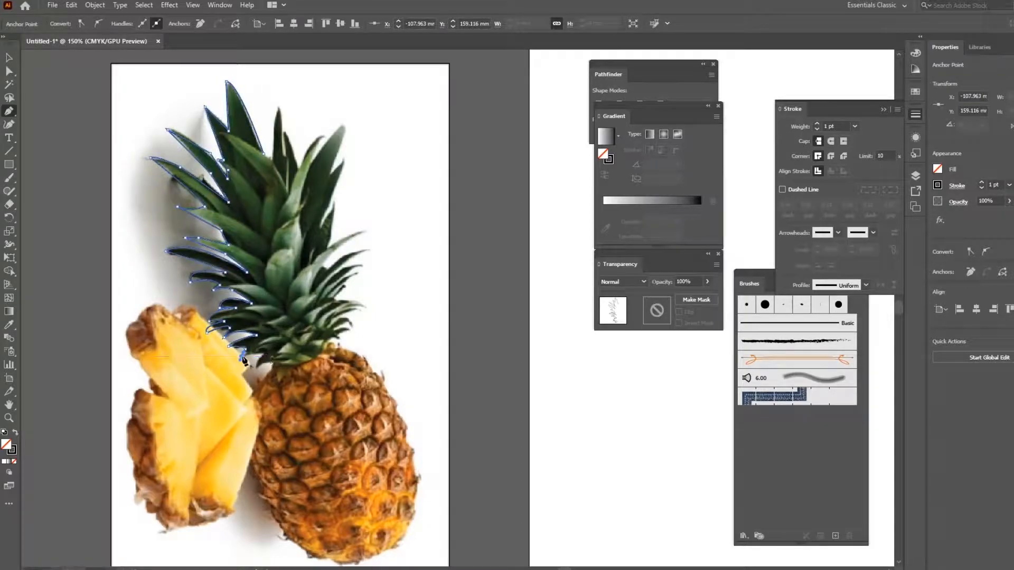
click(264, 356)
mouse_move(265, 362)
mouse_down()
mouse_move(254, 378)
mouse_move(275, 370)
mouse_up()
click(272, 370)
Continue the path along the left edge of the pineapple's body and around its bottom with smooth curves
drag(244, 426, 245, 456)
click(244, 427)
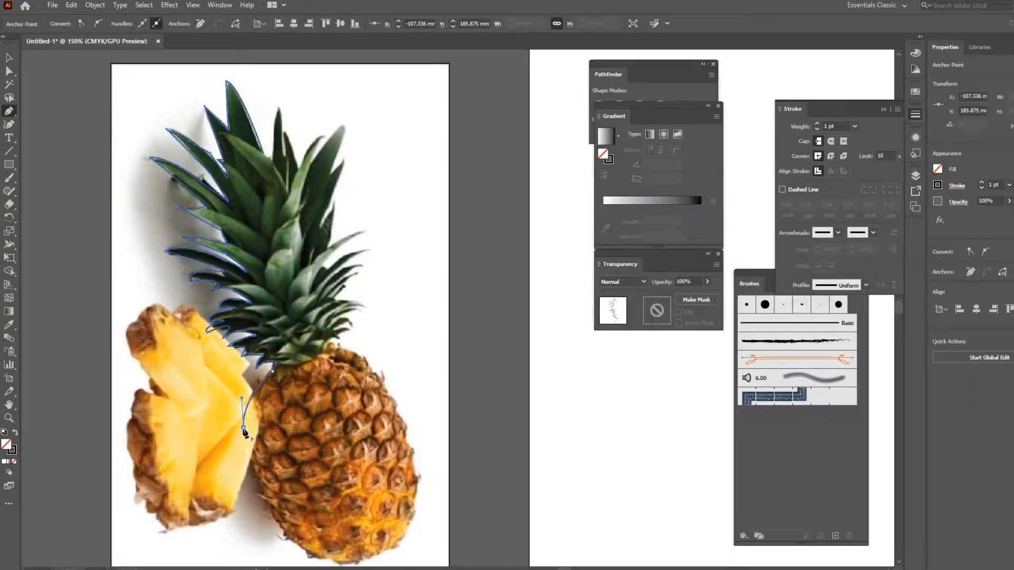
click(292, 539)
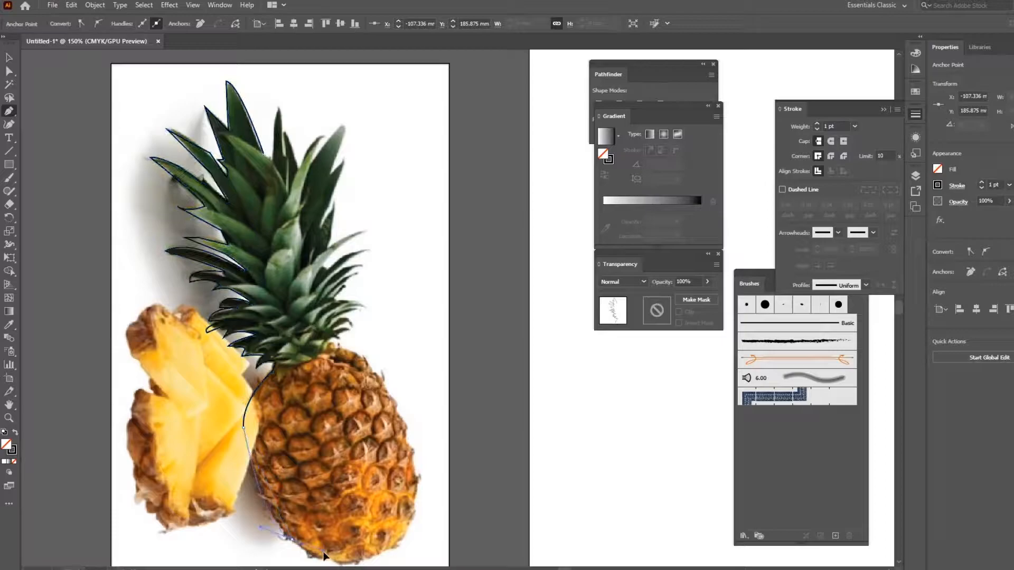
scroll(338, 549, down, 5)
drag(345, 526, 400, 305)
click(292, 294)
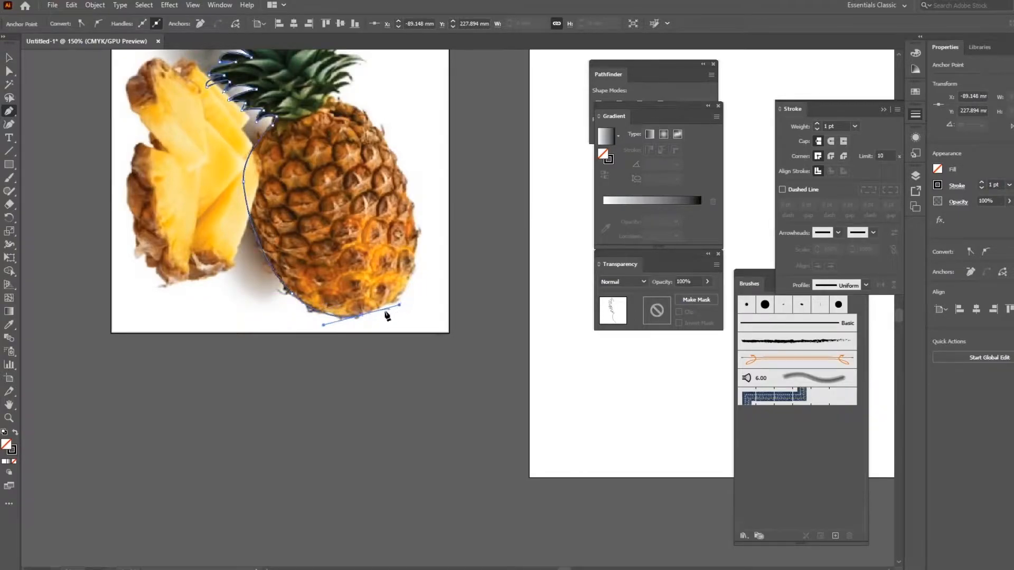
click(361, 315)
Continue the outline up the right side of the fruit's body to the base of the crown
scroll(417, 333, up, 3)
scroll(427, 358, up, 1)
drag(408, 351, 409, 311)
click(408, 350)
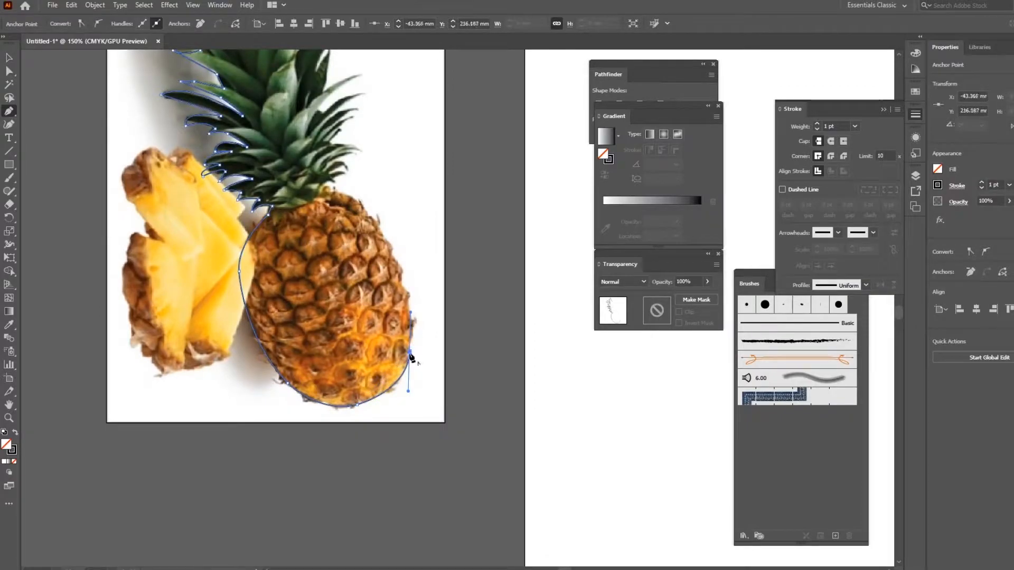
drag(377, 222, 340, 167)
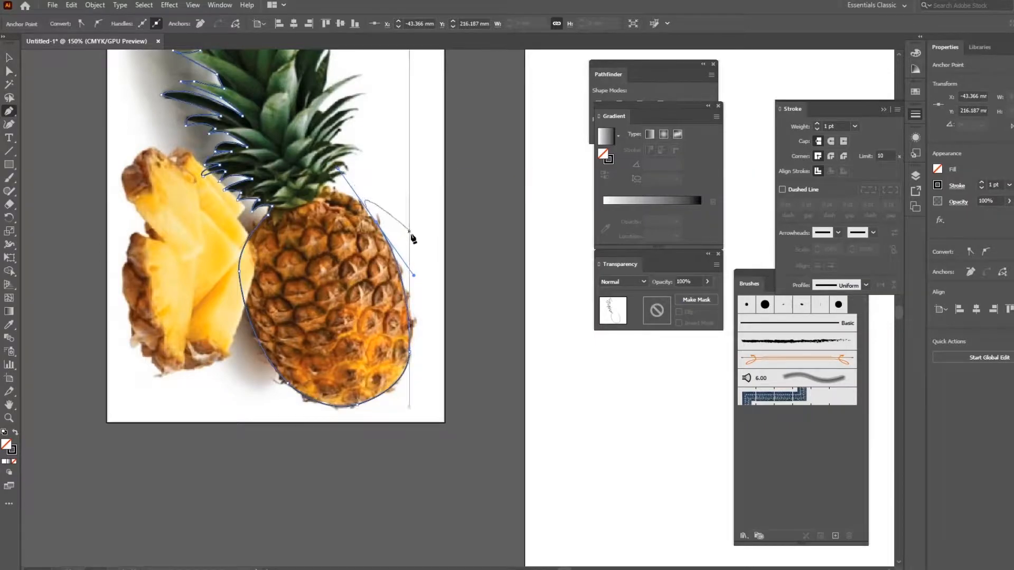
click(378, 221)
drag(407, 169, 405, 250)
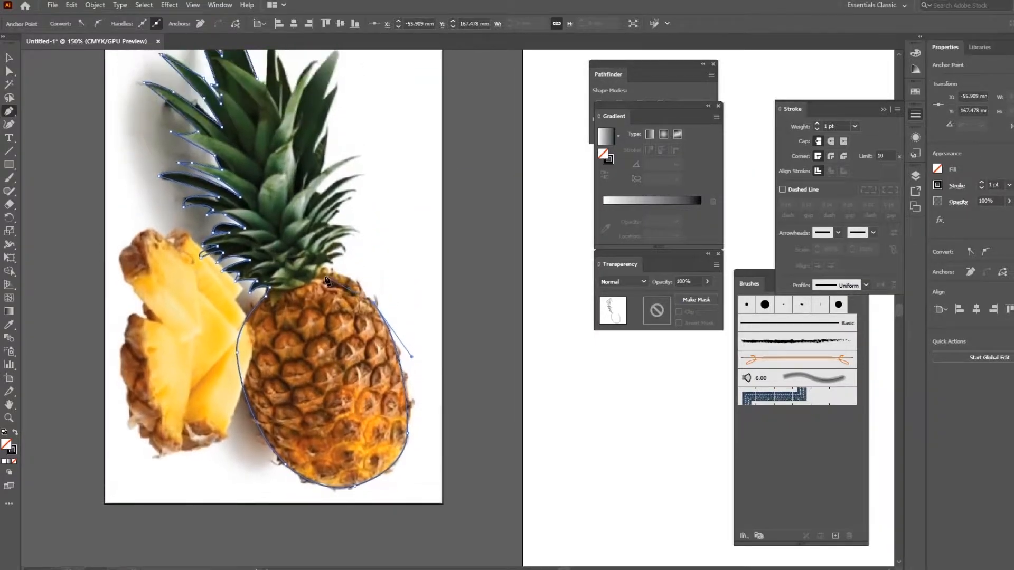
drag(320, 267, 280, 261)
click(320, 267)
Trace the short lowest leaves on the crown's right side as pointed zigzag curves
click(346, 254)
drag(326, 253, 366, 239)
click(325, 253)
click(344, 247)
click(355, 234)
click(349, 234)
drag(327, 231, 311, 239)
Extend the outline around the middle leaf tips on the crown's right side, ending at the notch below the long thin leaf
click(336, 212)
click(350, 199)
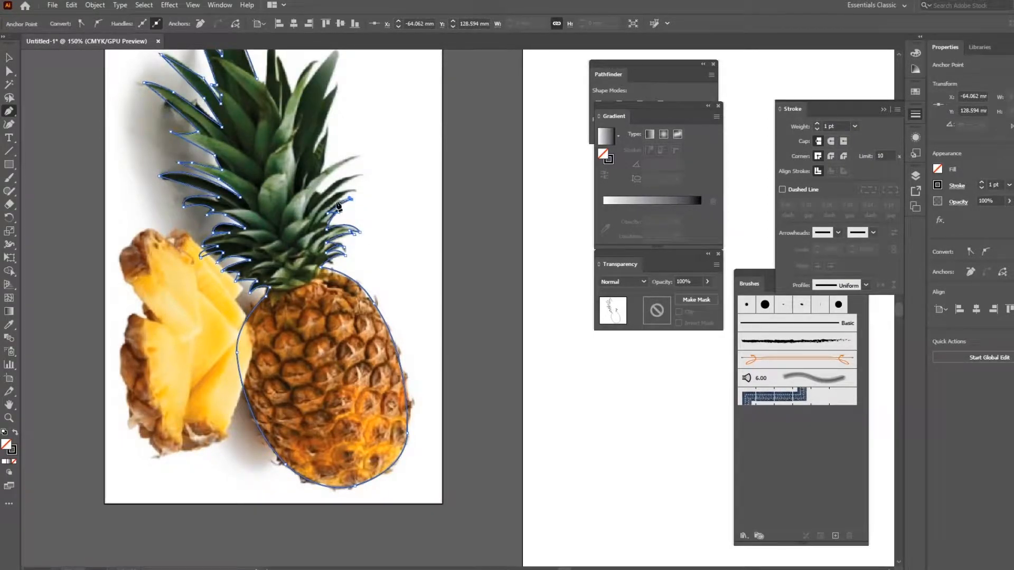
click(336, 203)
click(356, 190)
click(338, 199)
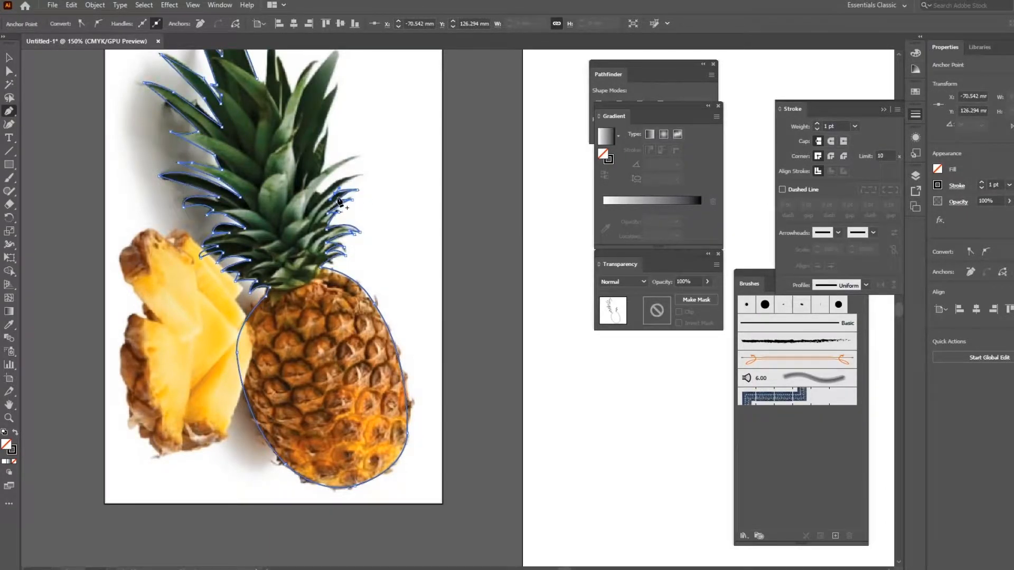
click(363, 177)
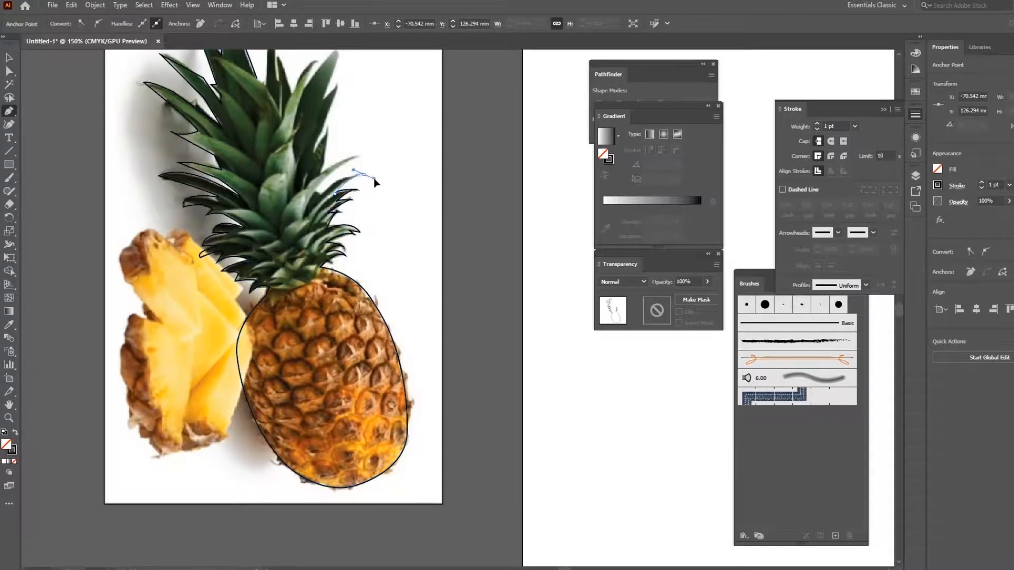
drag(320, 194, 301, 221)
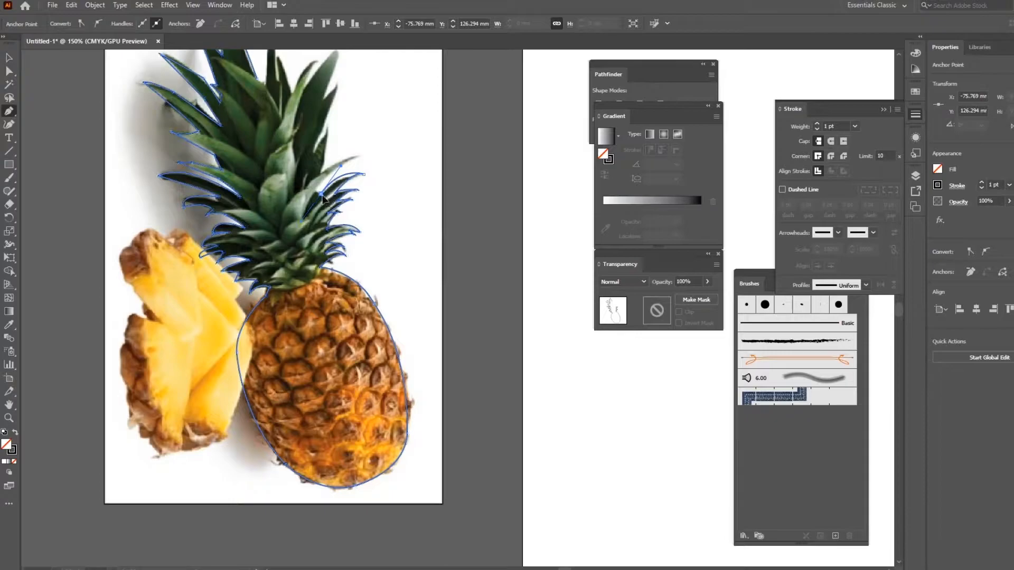
Trace the long thin leaf on the crown's right side and continue up the outer edge to the tall leaf's tip
drag(359, 156, 393, 233)
alt+click(359, 157)
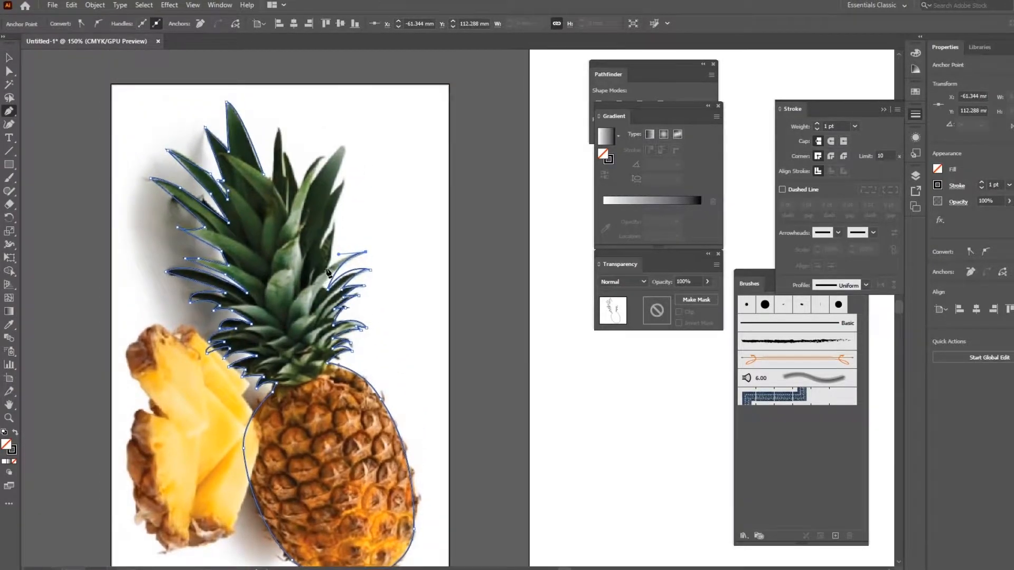
key(ctrl+z)
click(335, 221)
click(331, 214)
click(331, 192)
click(346, 150)
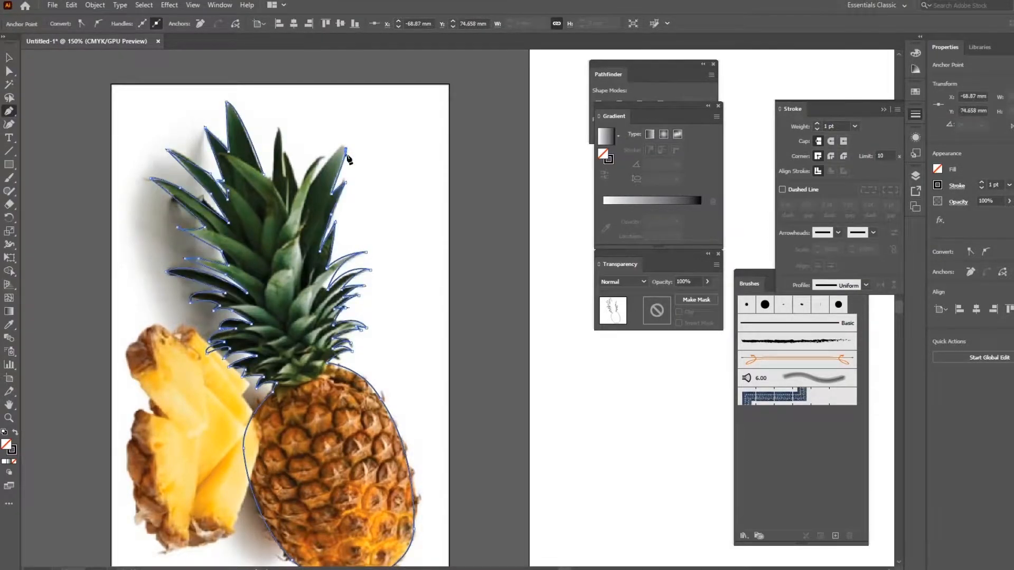
Shape the rounded tip of the tall right leaf and trace its inner edge down into the crown's centre
ctrl+click(334, 154)
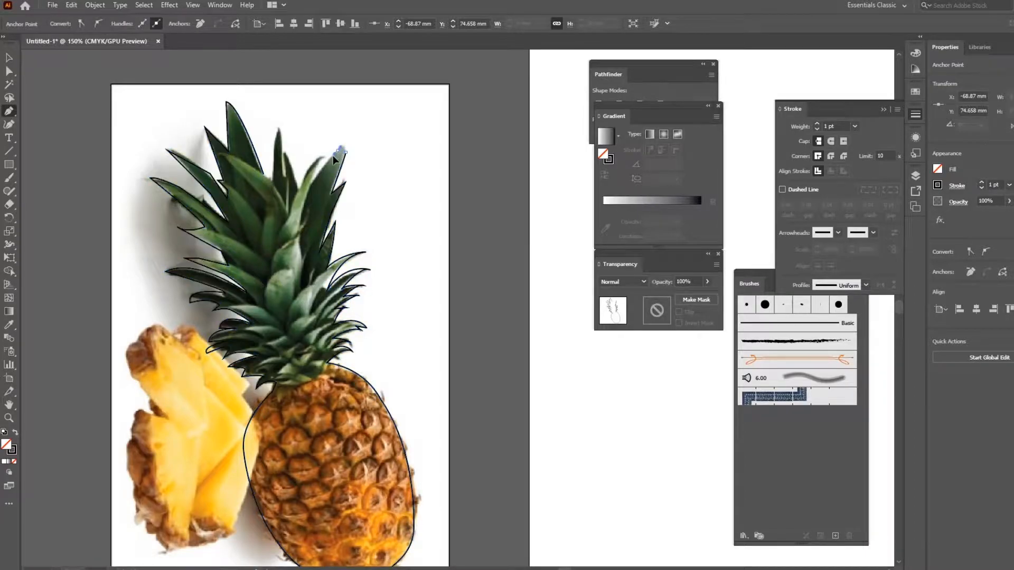
drag(332, 157, 330, 161)
click(338, 151)
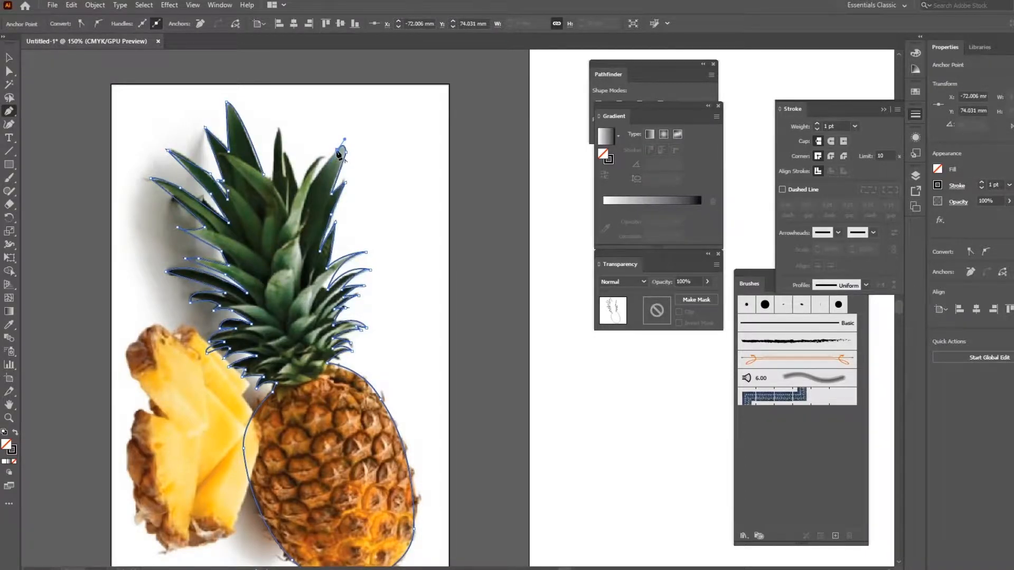
ctrl+click(312, 195)
drag(324, 156, 331, 159)
click(342, 148)
ctrl+click(299, 188)
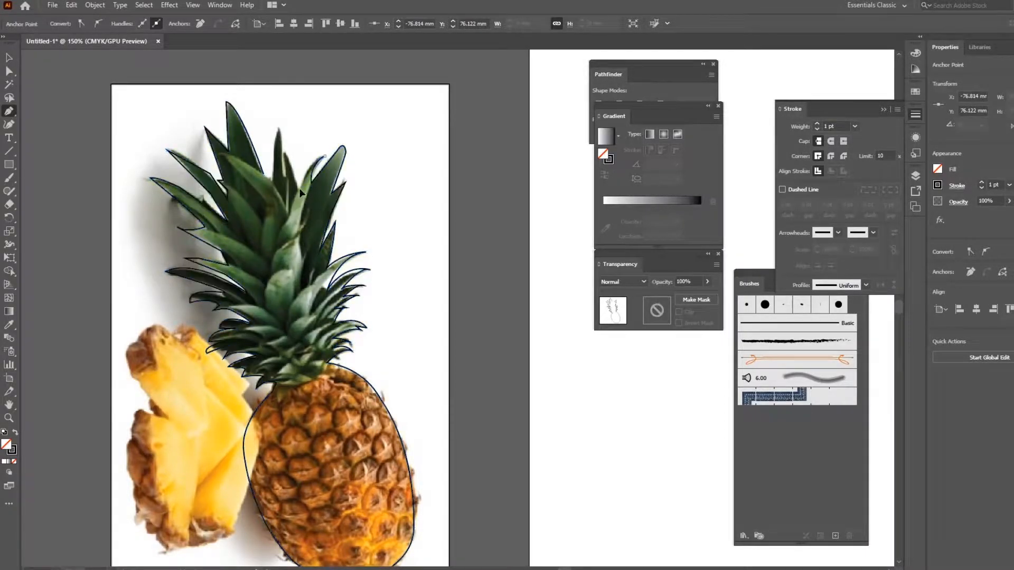
ctrl+click(293, 217)
click(299, 188)
Trace both sides of the narrow upright leaf in the middle of the crown to complete the pineapple outline
drag(282, 147, 277, 130)
click(282, 148)
click(280, 130)
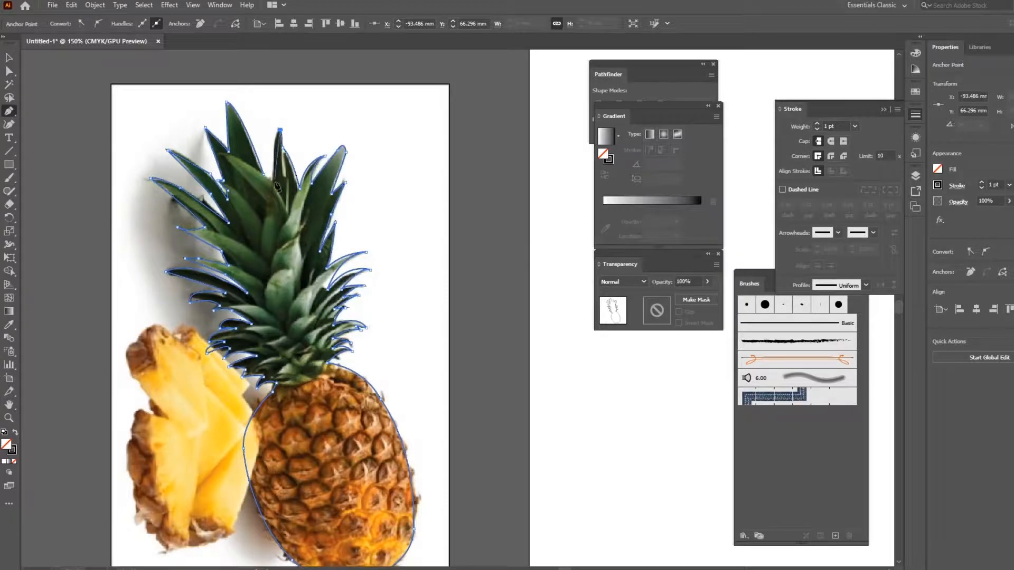
drag(273, 181, 270, 239)
Move the finished pineapple outline off the photo and onto the blank second artboard
click(9, 58)
click(381, 289)
drag(333, 305, 504, 304)
drag(355, 330, 654, 360)
drag(644, 455, 295, 397)
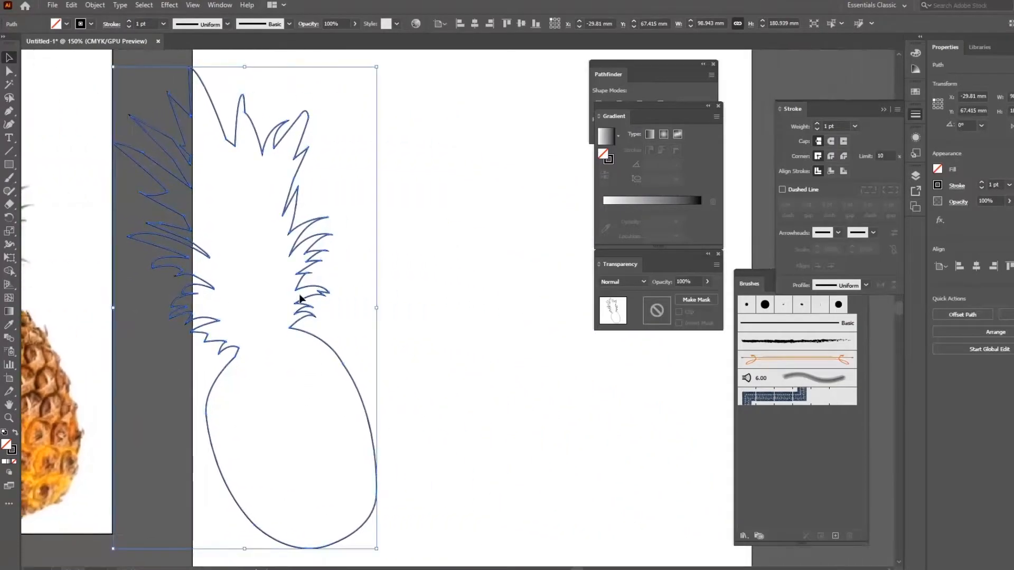
drag(321, 294, 410, 258)
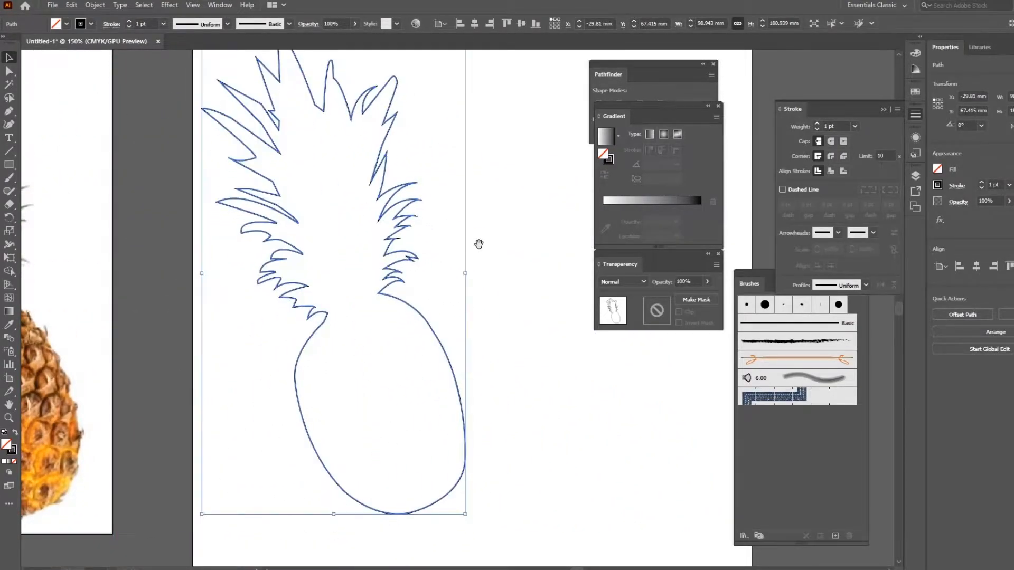
drag(468, 245, 622, 275)
Move the pineapple photo closer to the second artboard and shift the outline slightly on its artboard
click(233, 273)
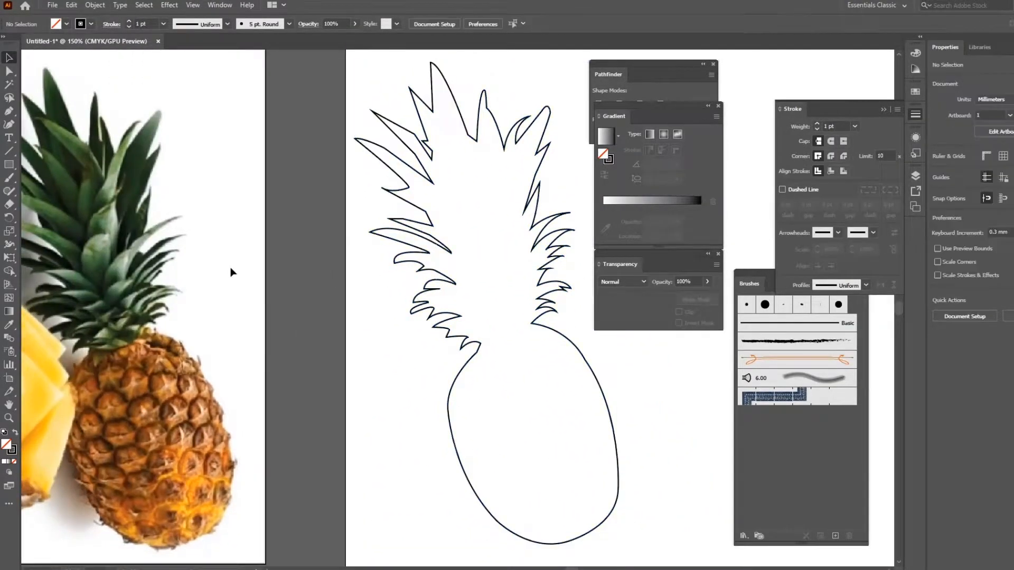
click(263, 317)
drag(195, 287, 264, 295)
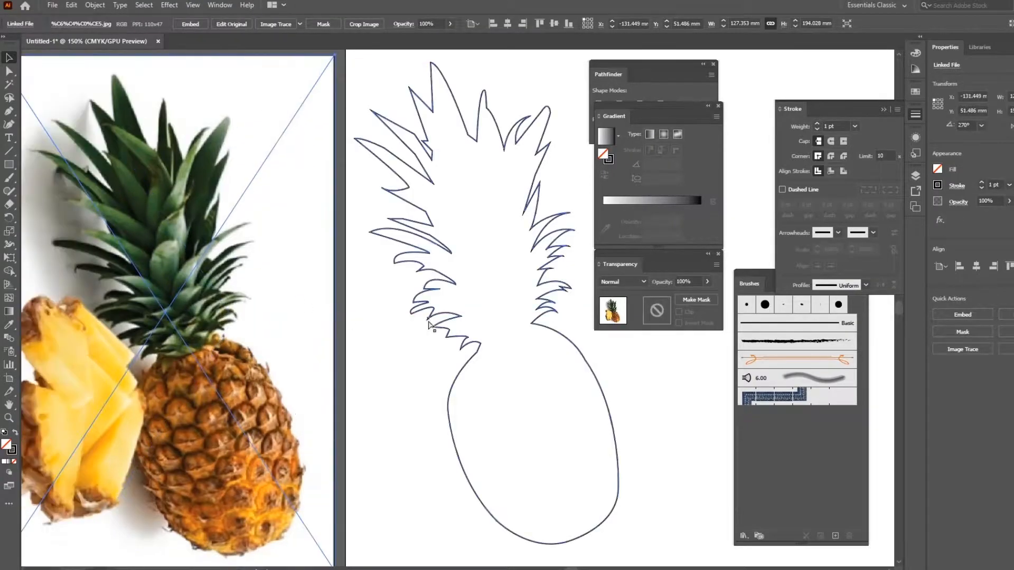
click(533, 341)
drag(408, 247, 394, 217)
drag(416, 315, 575, 406)
click(345, 325)
click(555, 377)
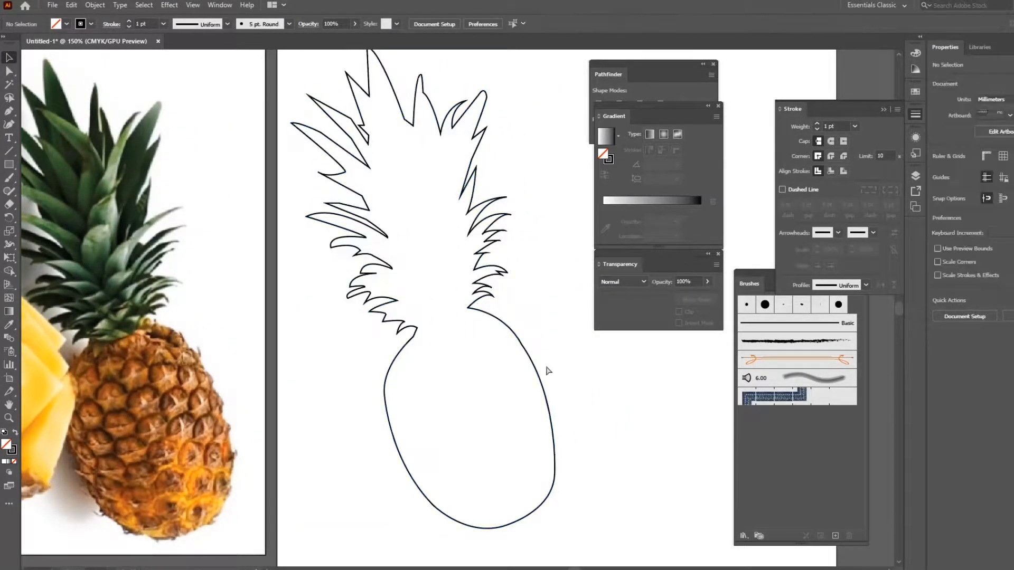
drag(463, 228, 479, 300)
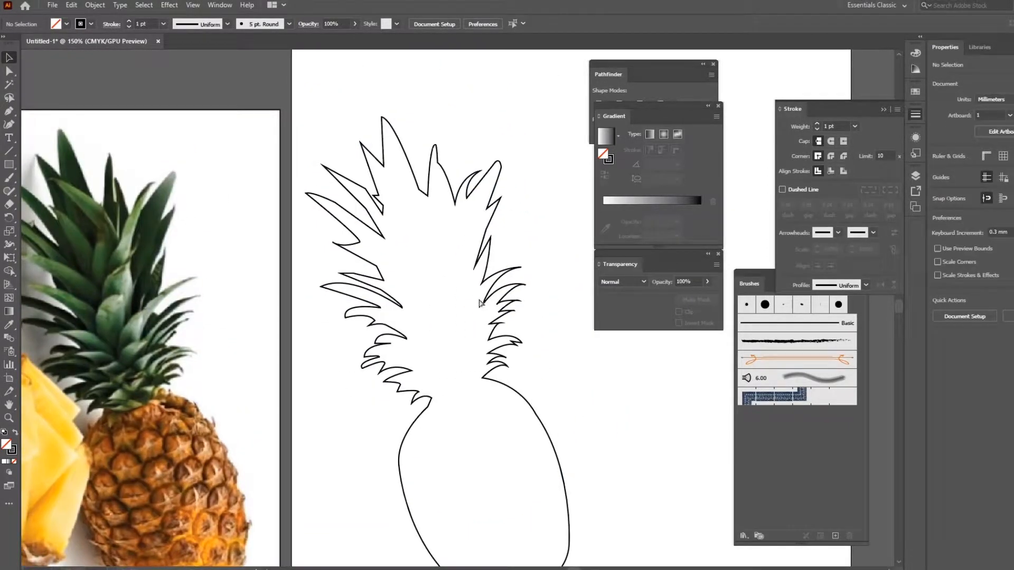
Draw a closed triangle about 10 mm wide and 10 mm high inside the upper left edge of the fruit's body with the Pen tool
key(ctrl+plus)
drag(434, 349, 454, 230)
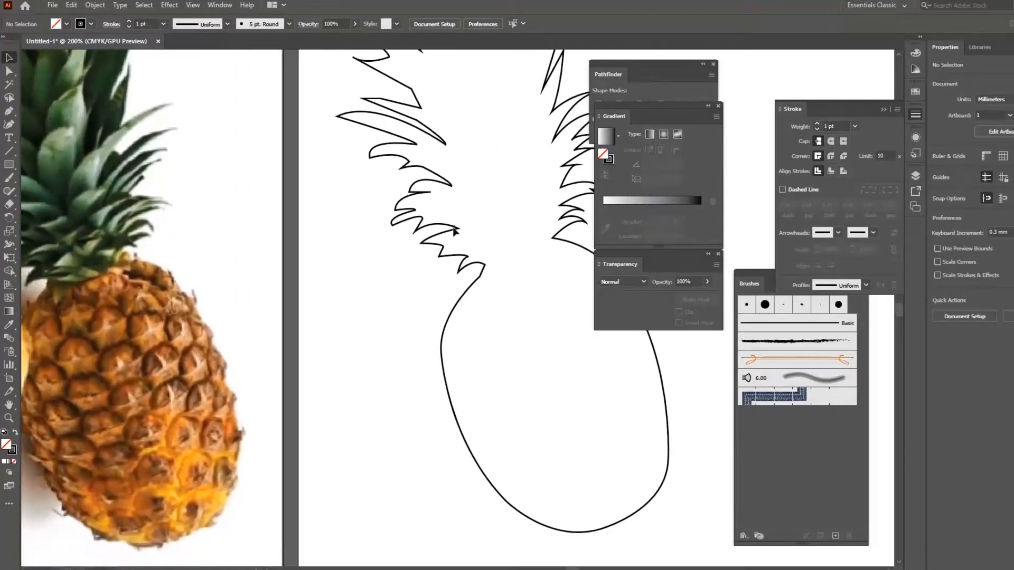
click(8, 111)
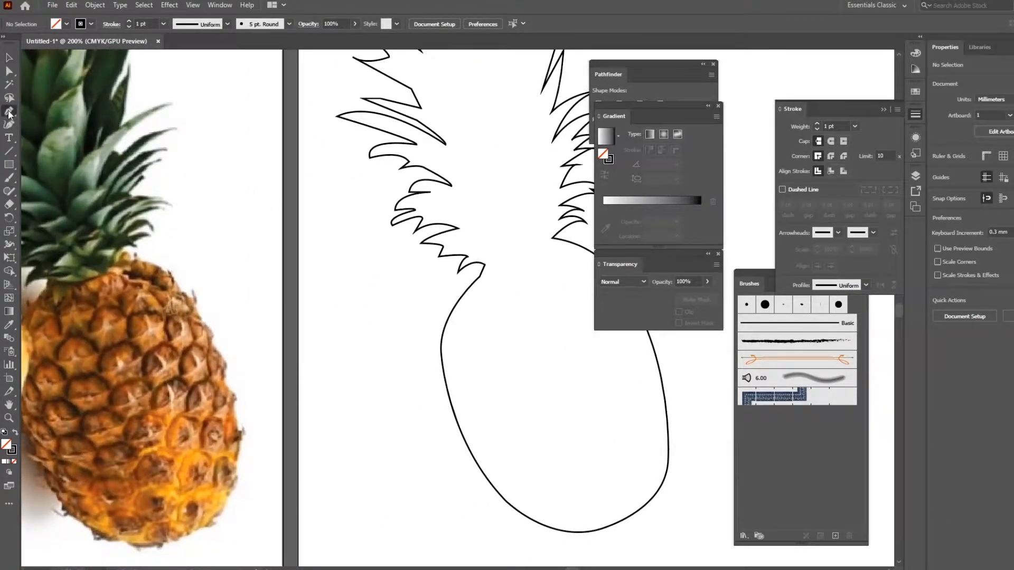
click(464, 294)
drag(444, 330, 482, 332)
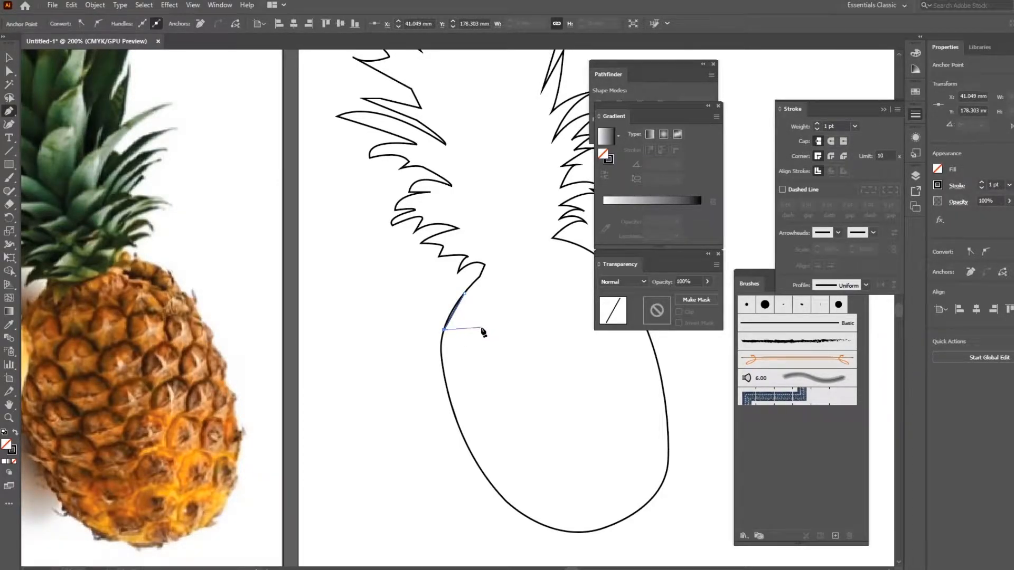
click(479, 328)
click(464, 294)
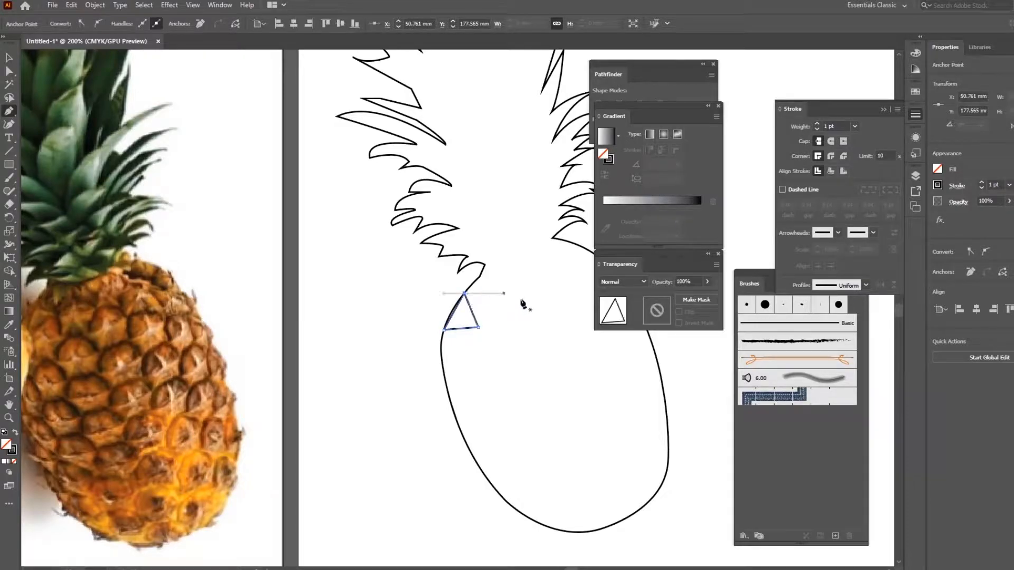
Fill the triangle with a dark brown sampled from the pineapple skin in the photo using the Eyedropper tool
key(v)
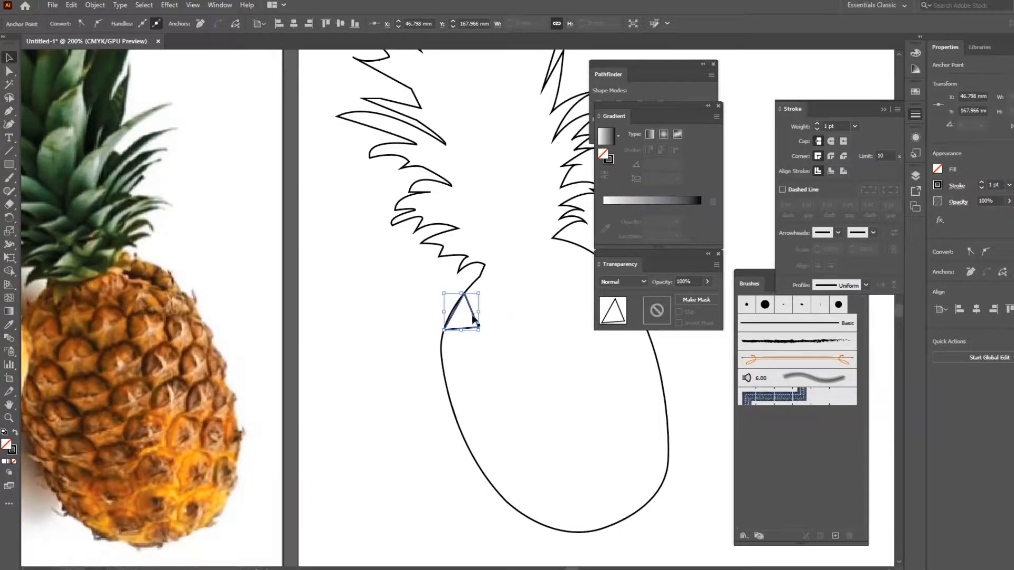
click(472, 316)
scroll(285, 306, left, 1)
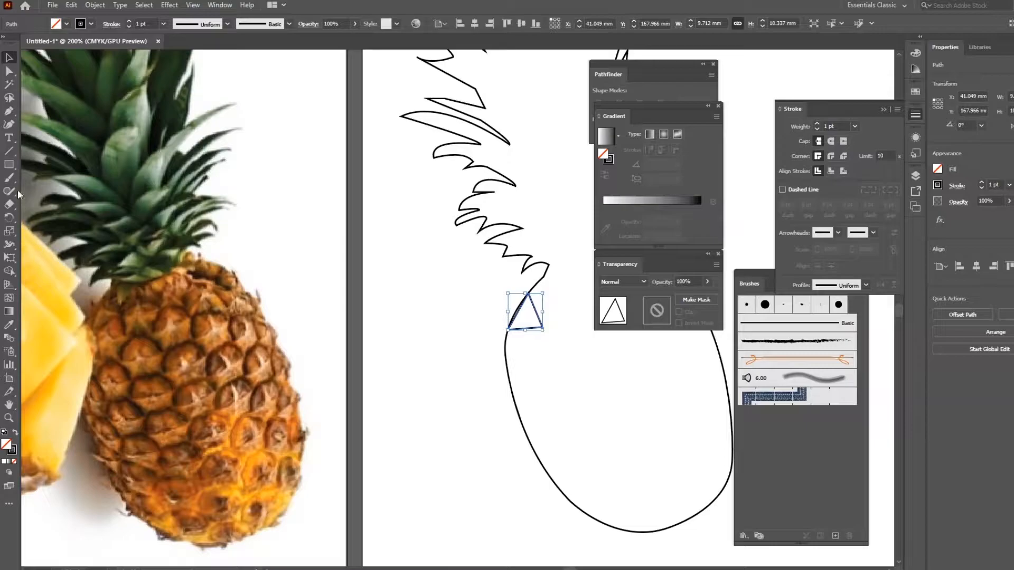
click(9, 325)
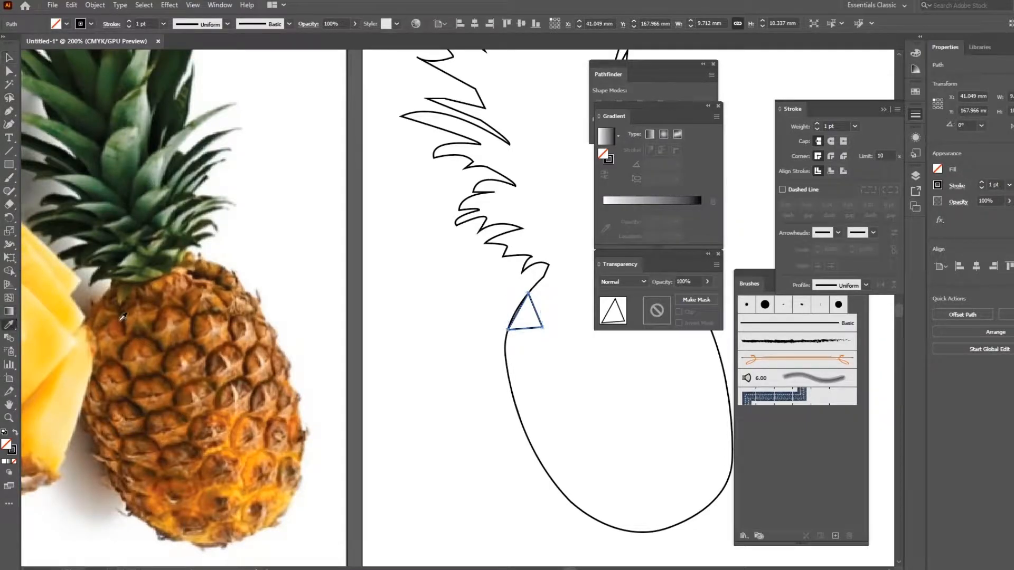
click(104, 304)
click(9, 57)
click(464, 351)
drag(464, 351, 301, 280)
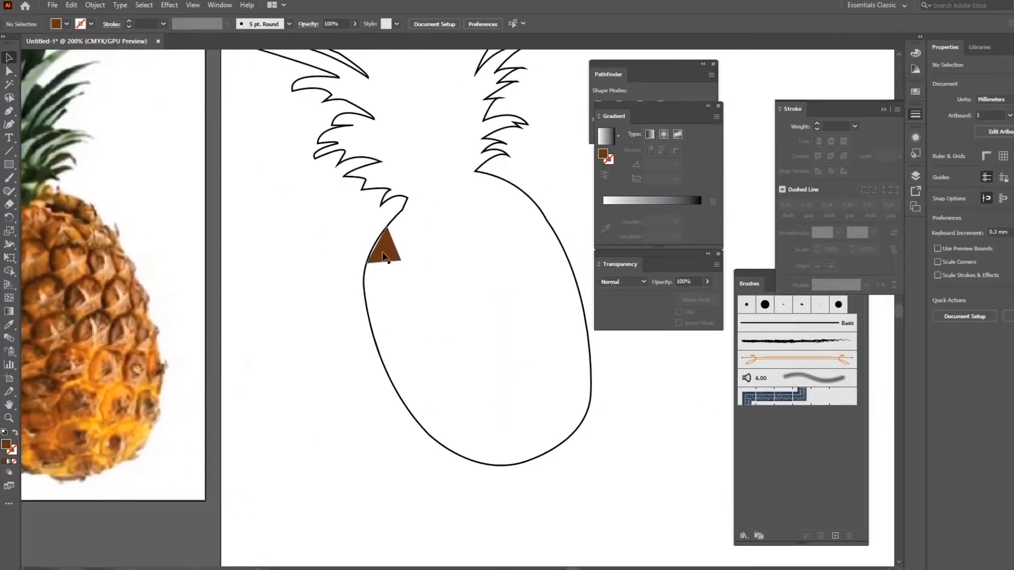
Add a second brown triangle sharing the first one's base, with its apex pulled straight down to form a diamond
click(382, 257)
key(ctrl+equal)
key(space)
drag(428, 328, 329, 315)
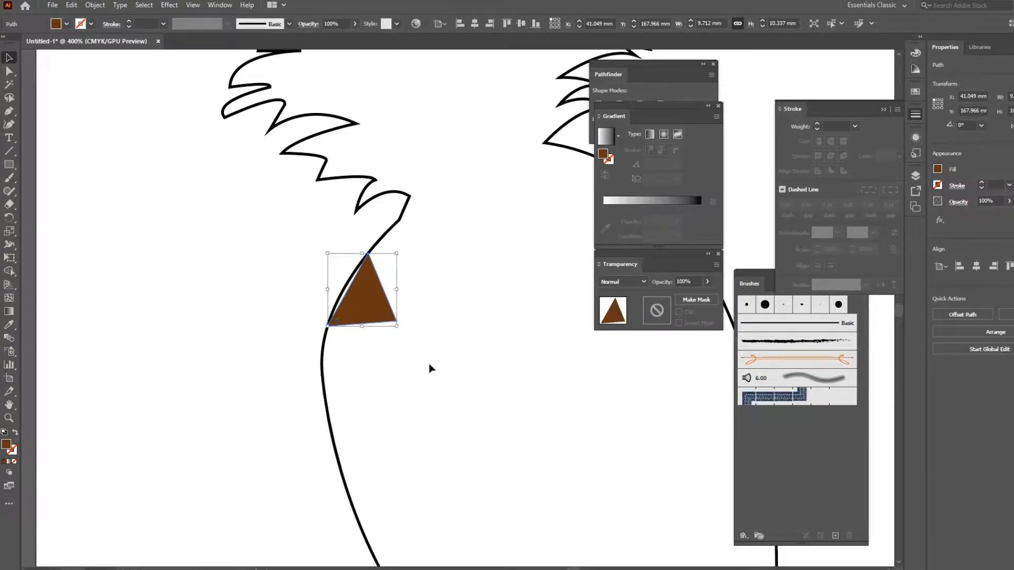
click(8, 70)
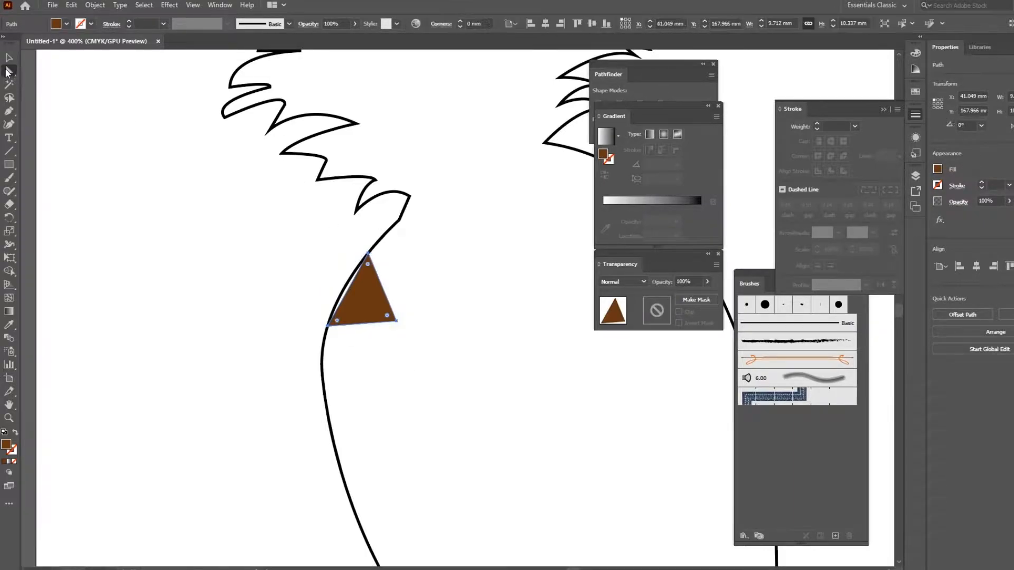
drag(371, 256, 362, 390)
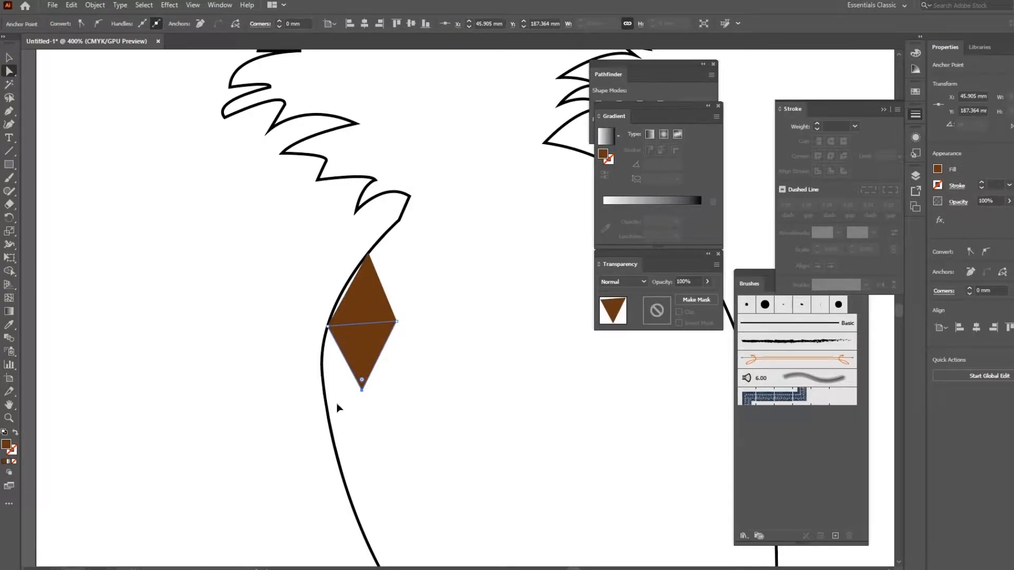
key(ctrl+minus)
key(ctrl+minus)
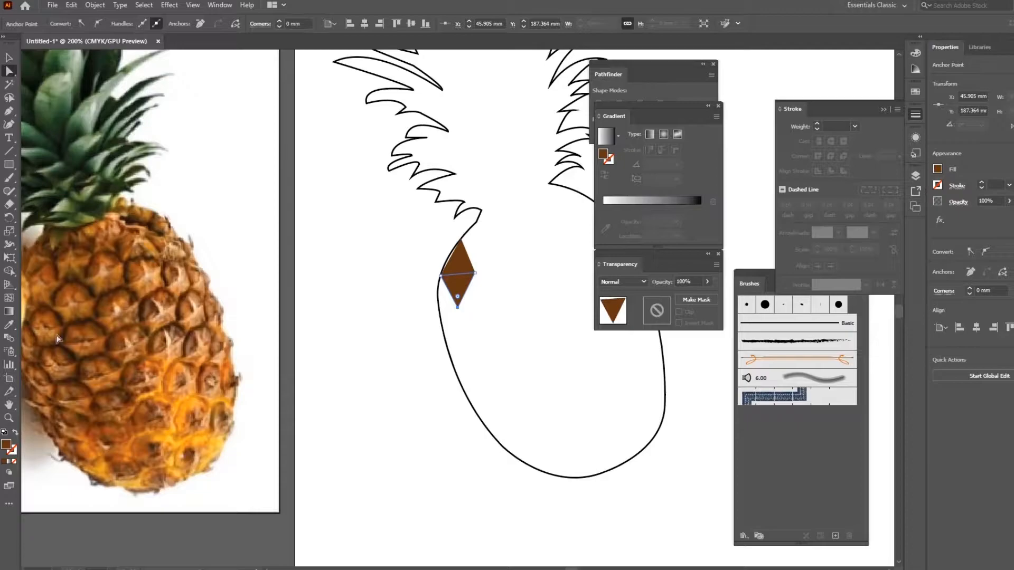
Fill the lower triangle of the diamond with a rust orange sampled from the pineapple skin in the photo
click(10, 326)
click(51, 272)
click(9, 57)
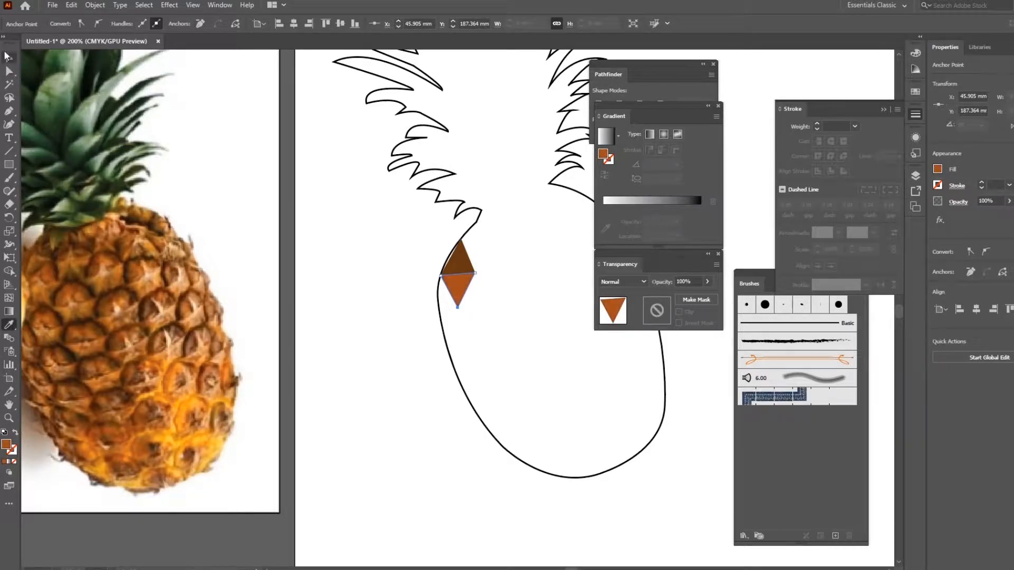
click(458, 258)
click(487, 310)
Duplicate the rust orange triangle, pull its corner out to share the inner edge, and fill the copy with a lighter orange sampled from the photo
click(457, 289)
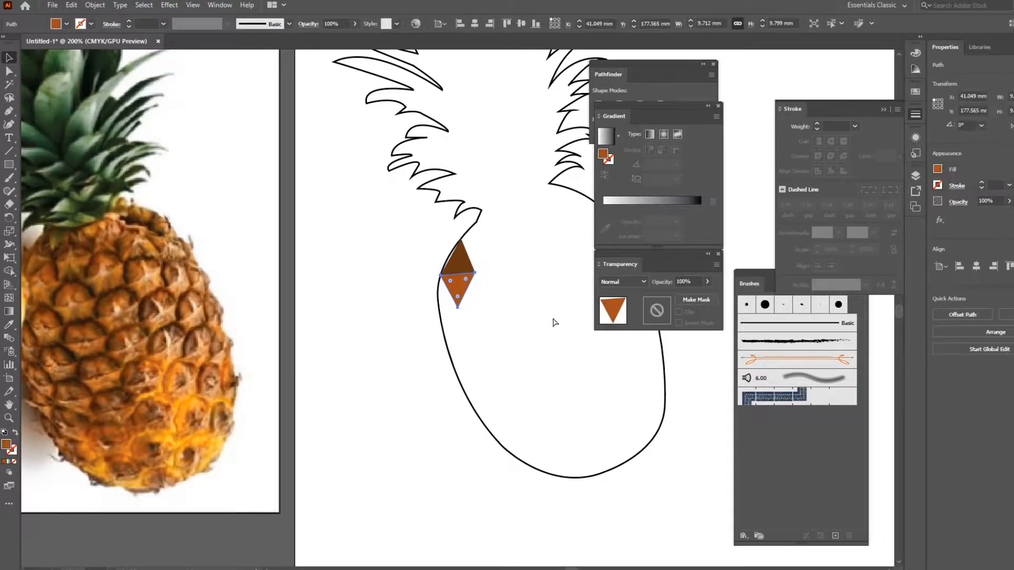
key(ctrl+c)
click(442, 279)
drag(507, 305, 498, 306)
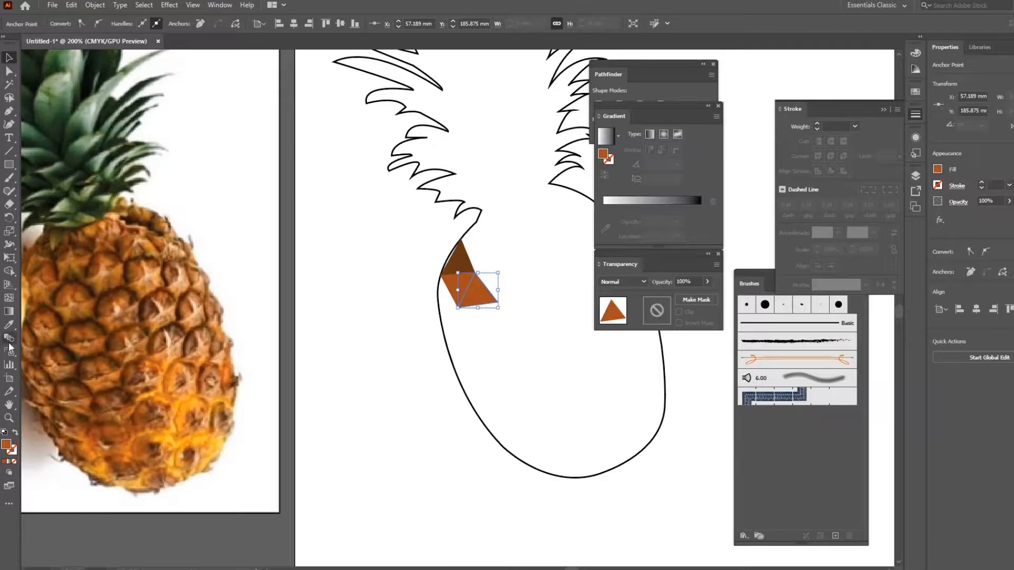
click(9, 324)
click(51, 274)
key(v)
click(344, 324)
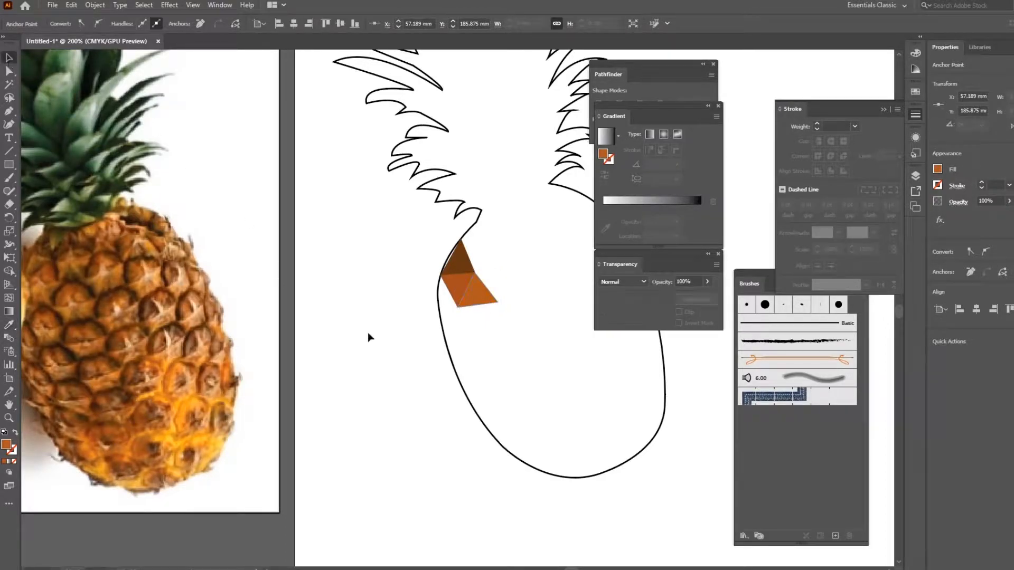
Rotate the pineapple outline together with its triangles so the fruit stands upright, and move them beside the photo
drag(513, 355, 422, 390)
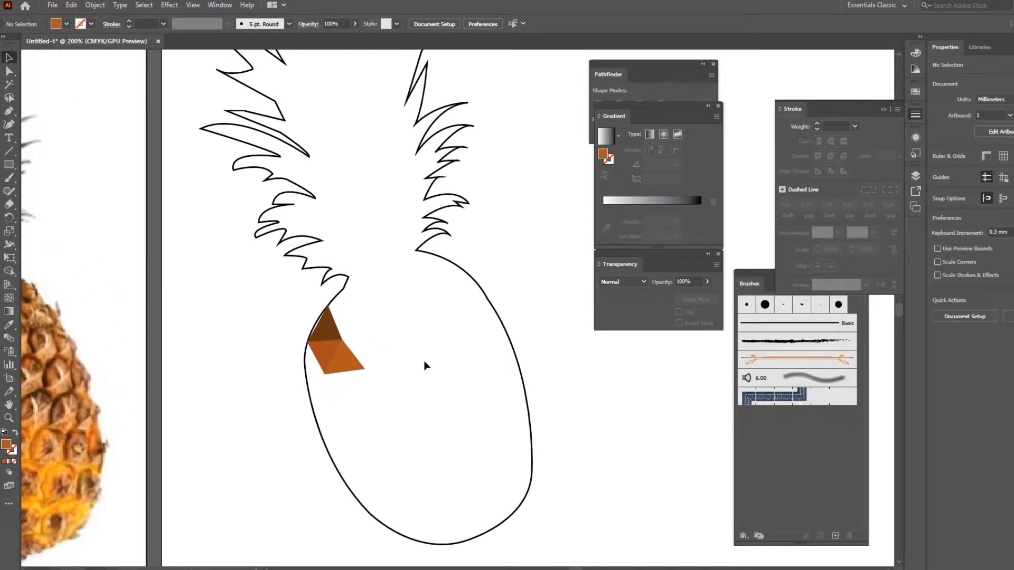
mouse_move(395, 384)
mouse_down()
mouse_move(486, 349)
mouse_move(528, 376)
mouse_move(537, 431)
mouse_move(486, 435)
mouse_up()
key(ctrl+minus)
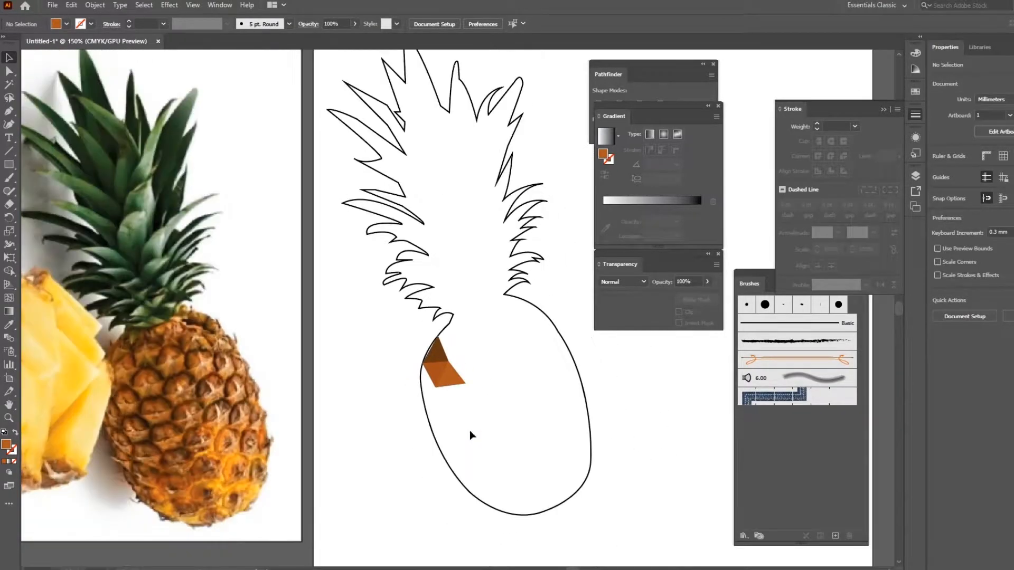
key(ctrl+a)
drag(694, 499, 407, 285)
drag(595, 519, 495, 546)
drag(497, 315, 443, 290)
drag(566, 426, 629, 369)
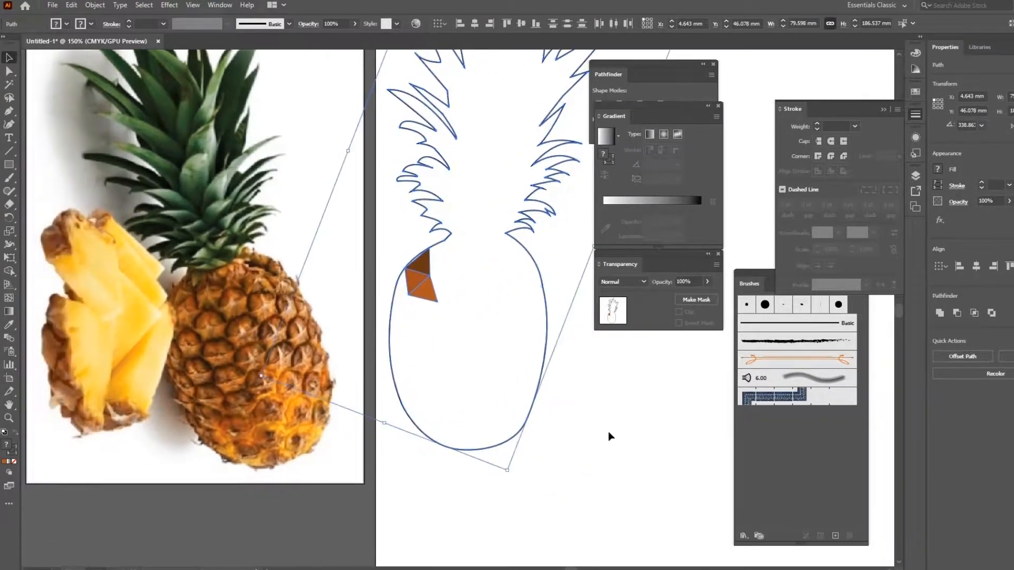
click(609, 437)
click(319, 469)
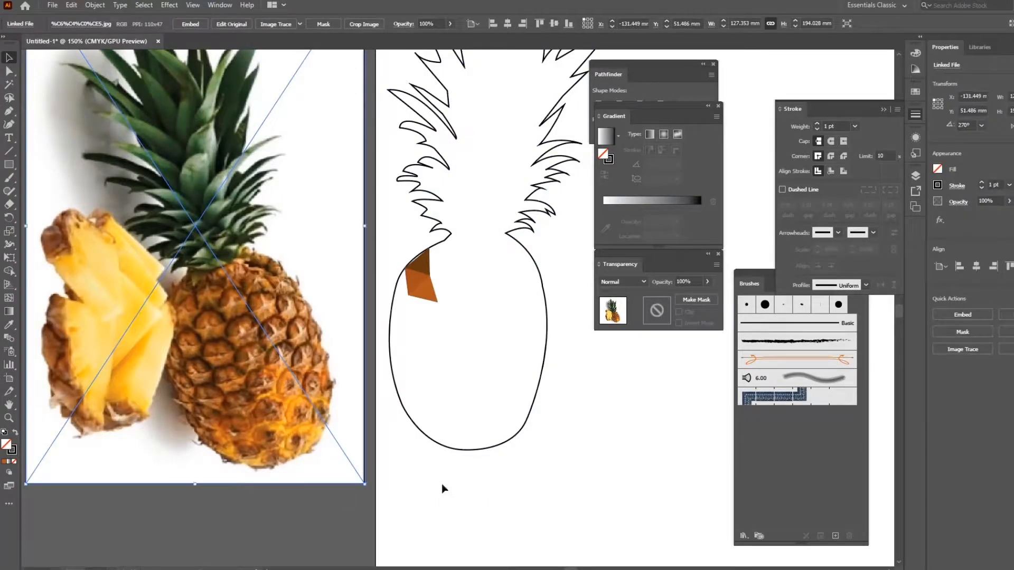
click(450, 500)
drag(455, 373, 407, 243)
click(622, 459)
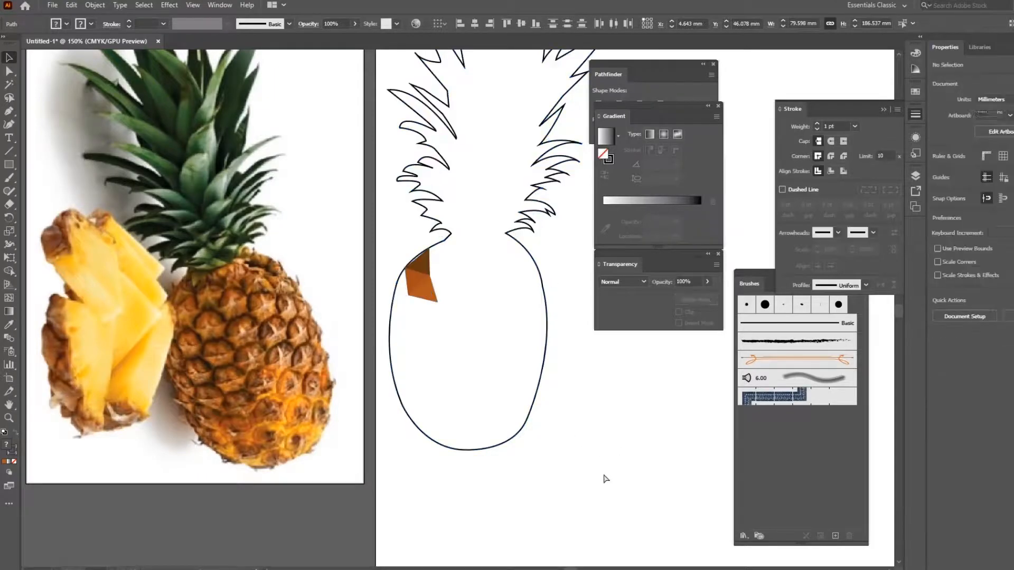
key(ctrl+plus)
key(ctrl+plus)
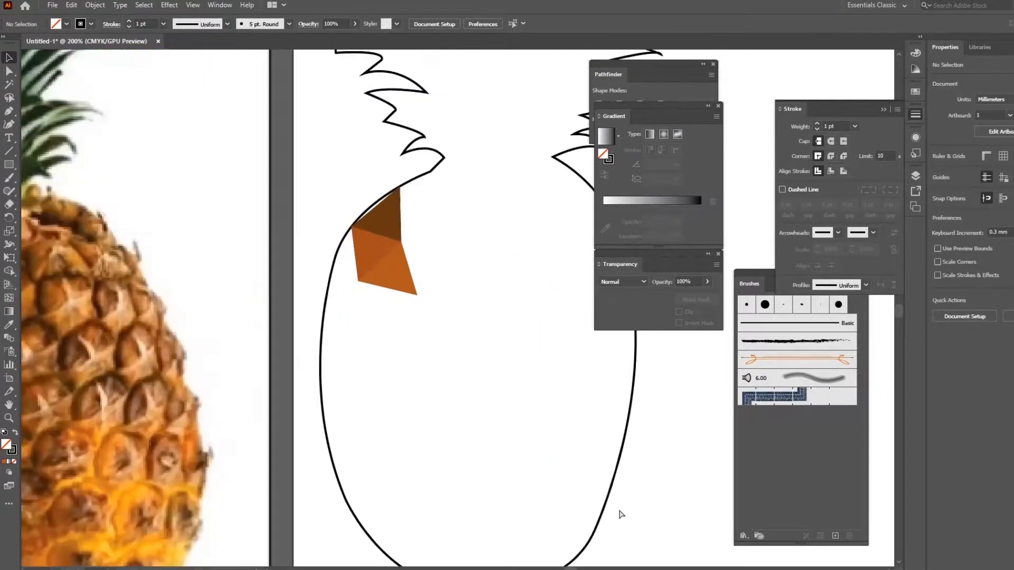
drag(445, 396, 571, 438)
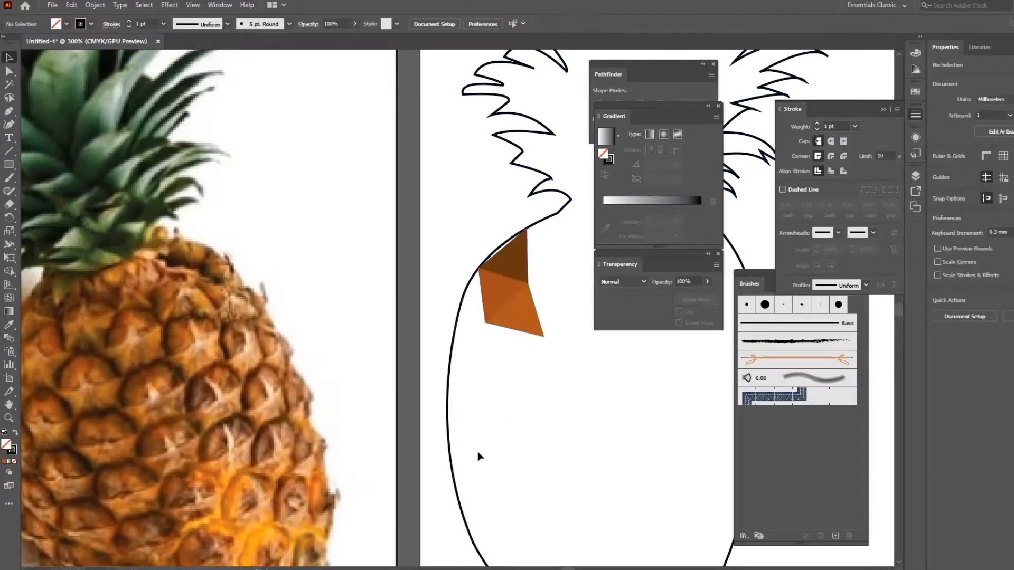
drag(477, 451, 372, 378)
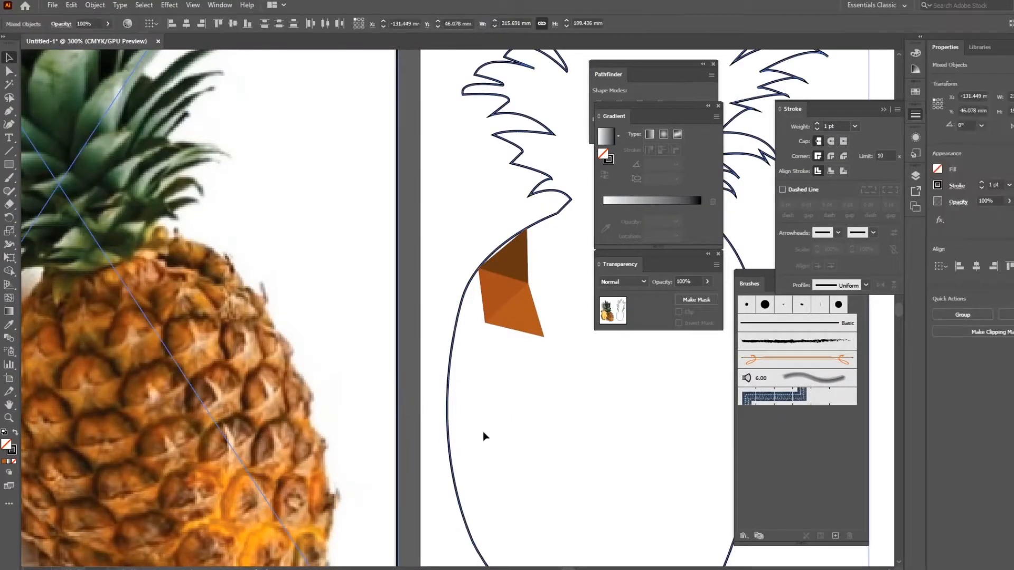
click(494, 399)
drag(384, 358, 383, 357)
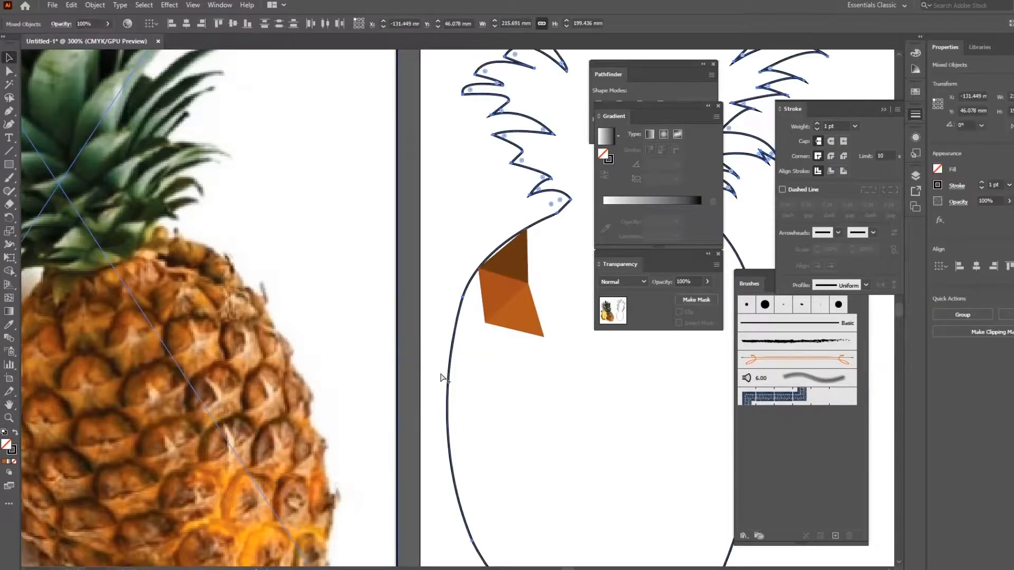
click(473, 402)
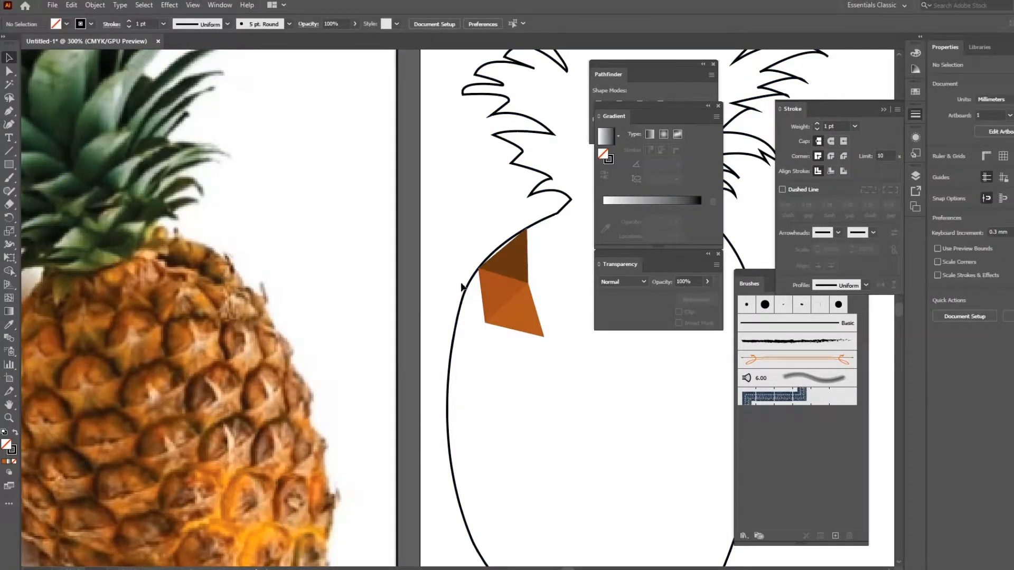
Duplicate the rust orange triangle and pull the copy's inner corner across to the outline's left edge to form a narrow adjoining triangle
click(497, 285)
scroll(506, 338, left, 2)
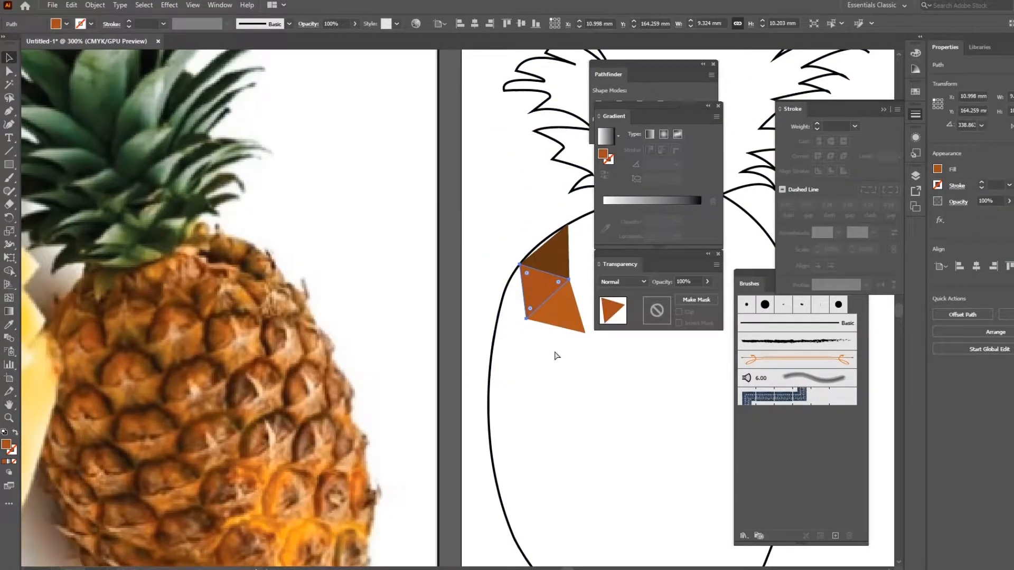
click(12, 71)
scroll(458, 265, right, 3)
scroll(457, 266, down, 1)
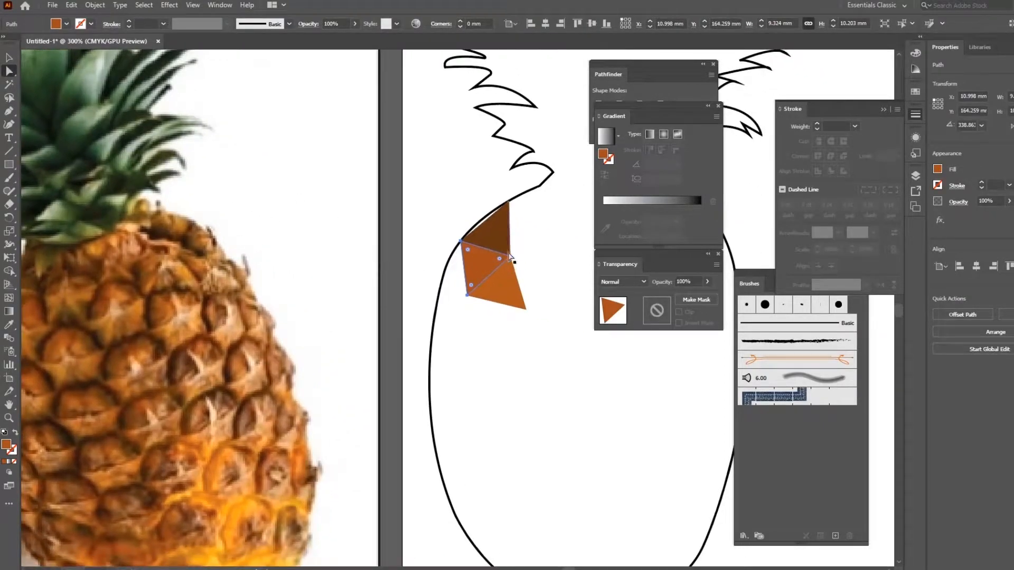
drag(511, 258, 440, 291)
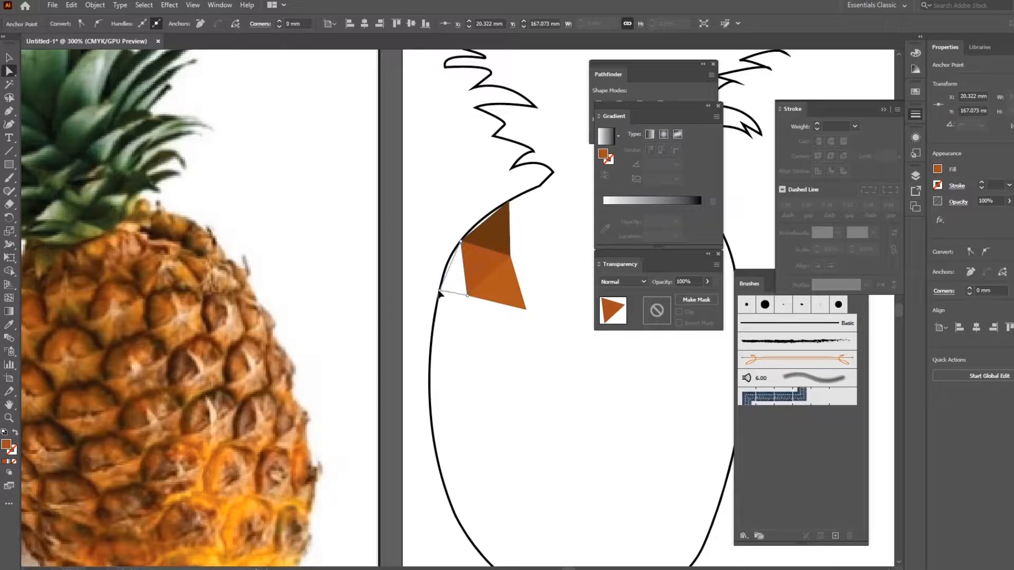
Fill the narrow triangle beside the outline with a dark brown sampled from the pineapple skin in the photo
drag(419, 325, 494, 351)
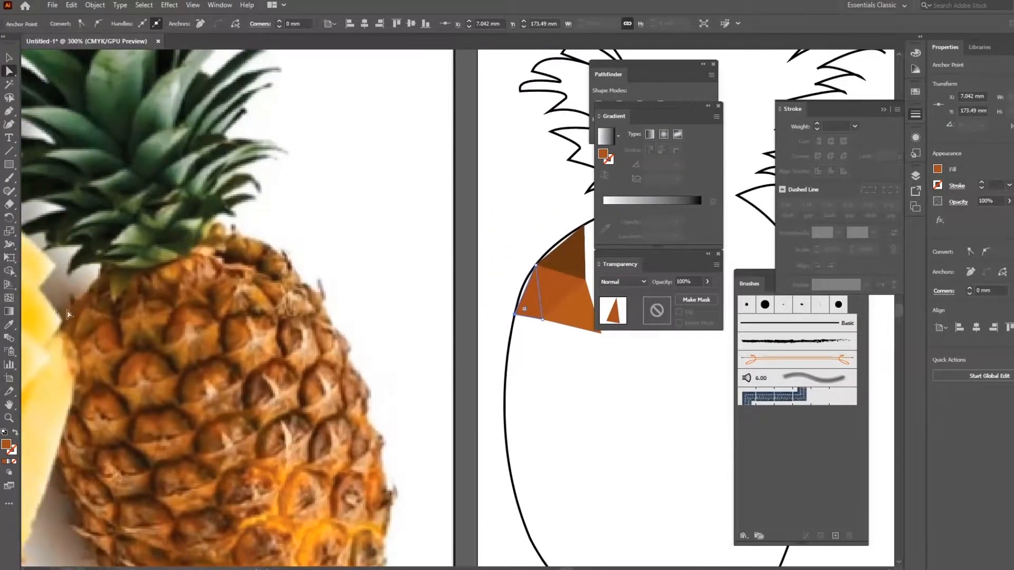
click(10, 325)
click(81, 314)
click(14, 58)
key(i)
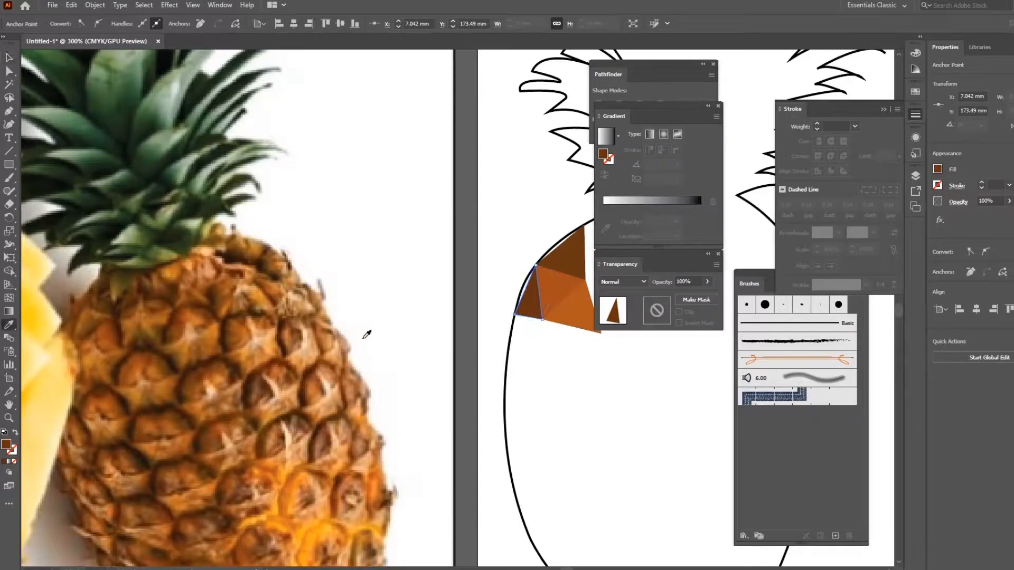
drag(545, 411, 429, 397)
click(6, 60)
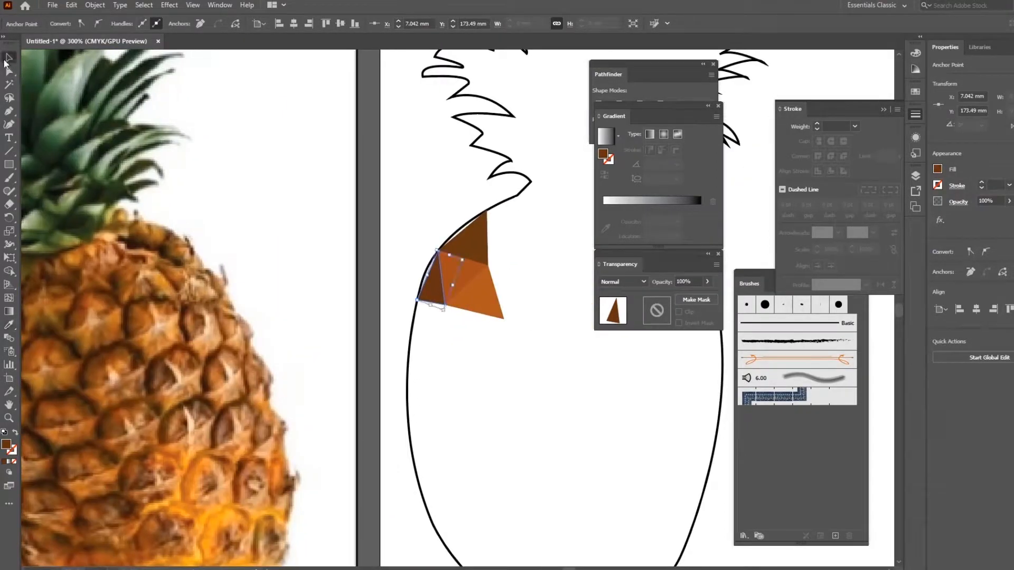
click(473, 382)
Duplicate the narrow dark brown triangle and pull the copy's apex down along the outline's left edge
click(429, 294)
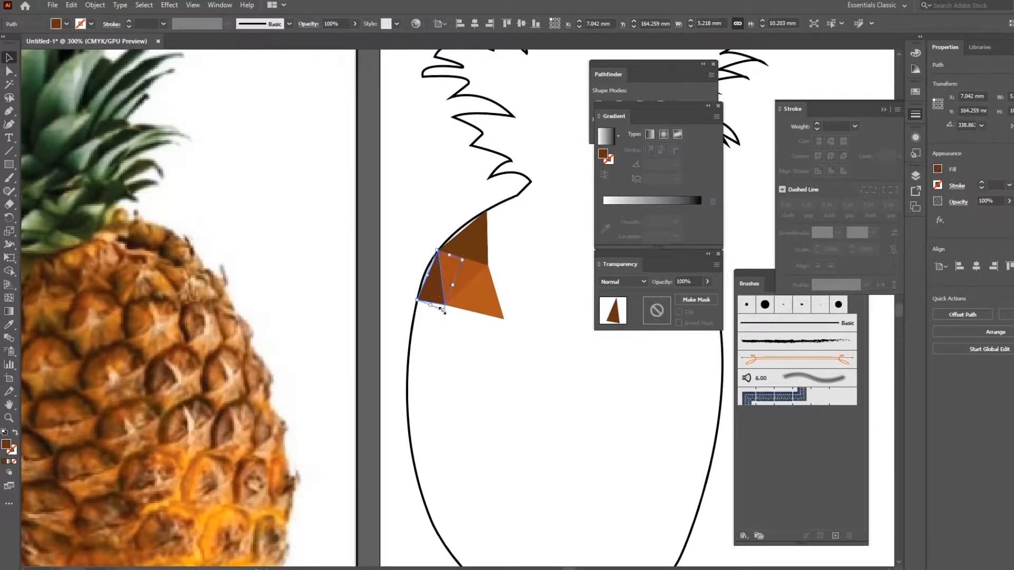
click(439, 252)
drag(438, 251, 409, 357)
drag(464, 389, 555, 392)
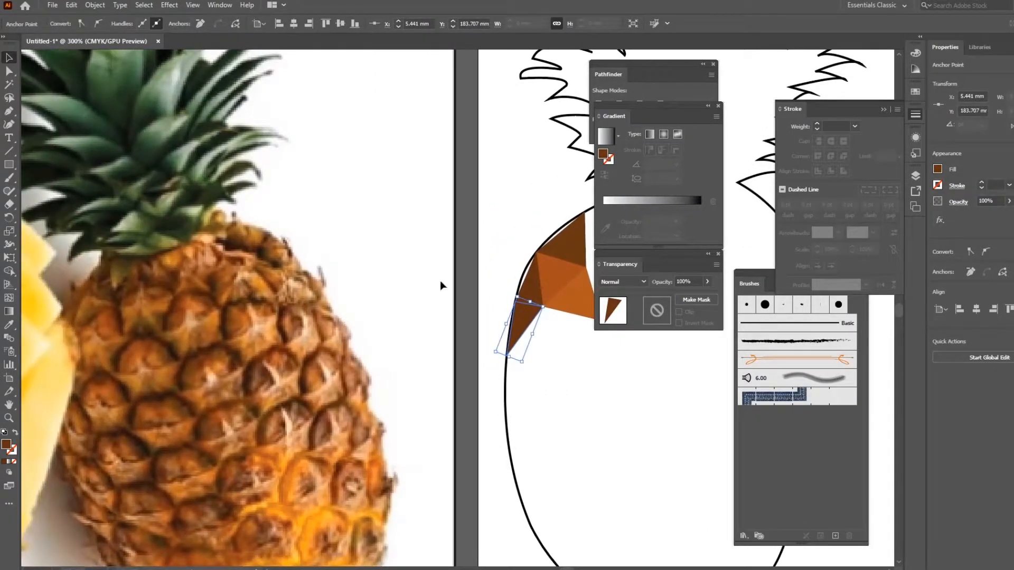
Fill the lowest narrow triangle with a lighter brown sampled from the pineapple skin in the photo
key(a)
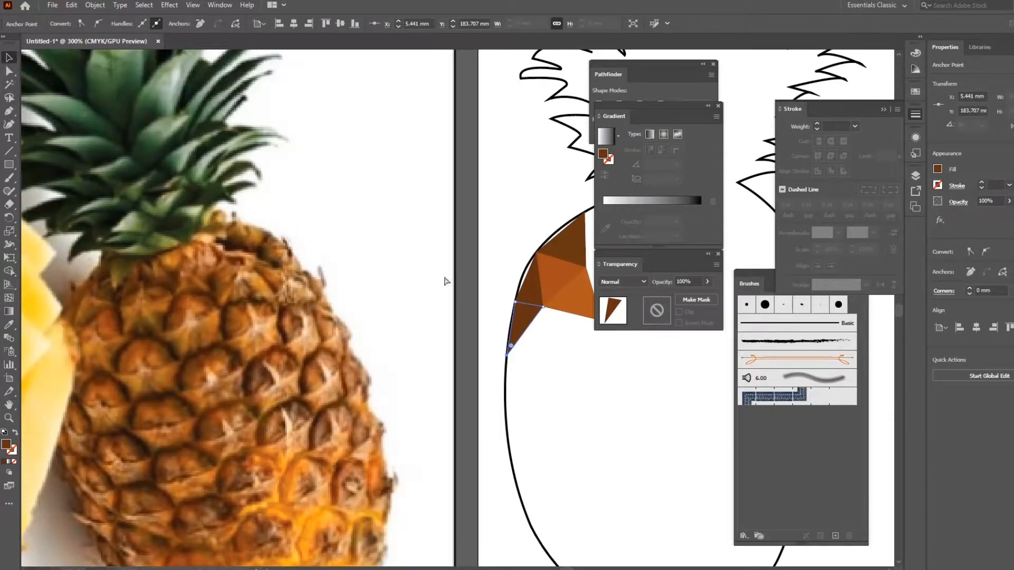
key(i)
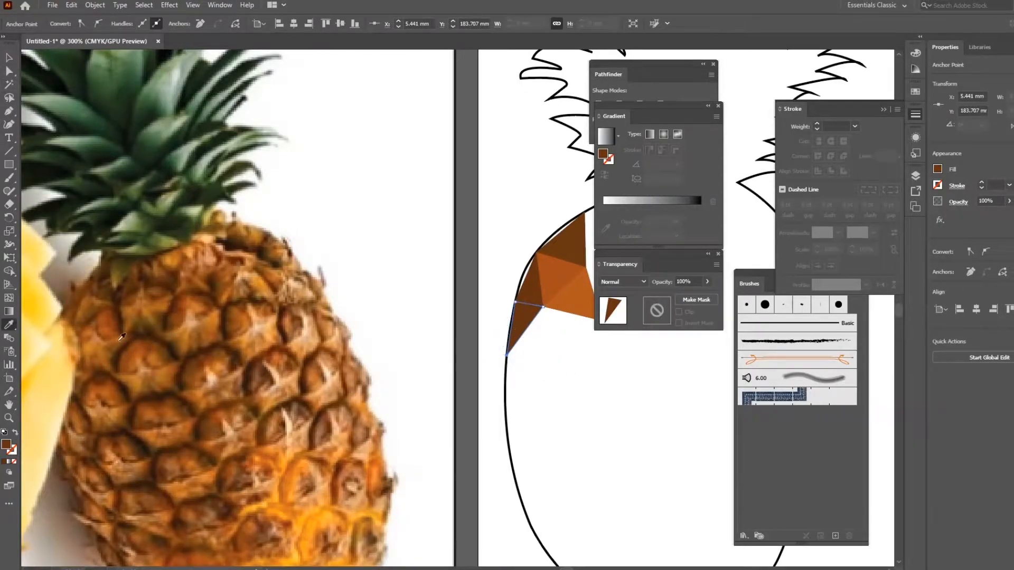
click(100, 363)
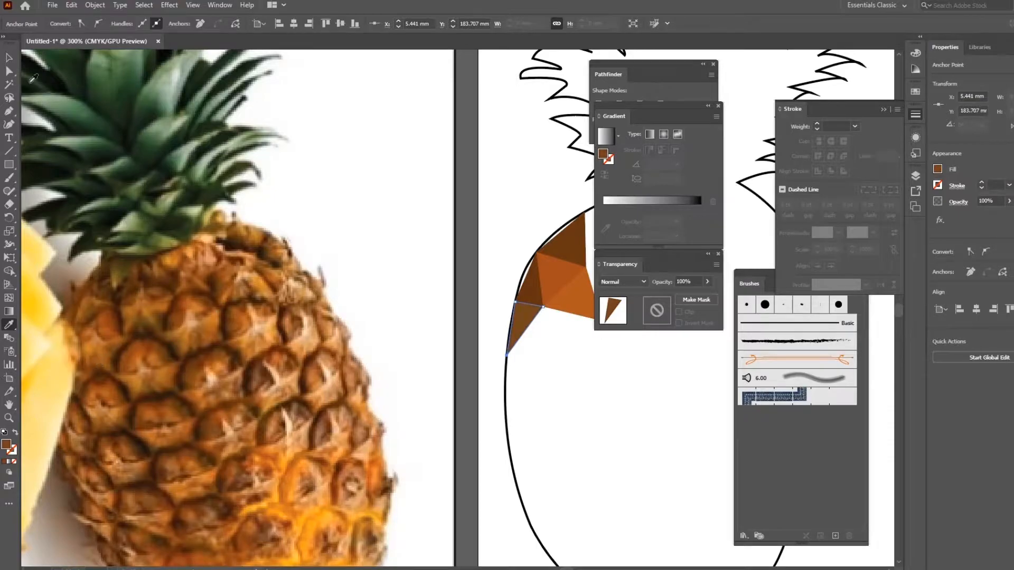
scroll(415, 353, right, 5)
key(v)
key(i)
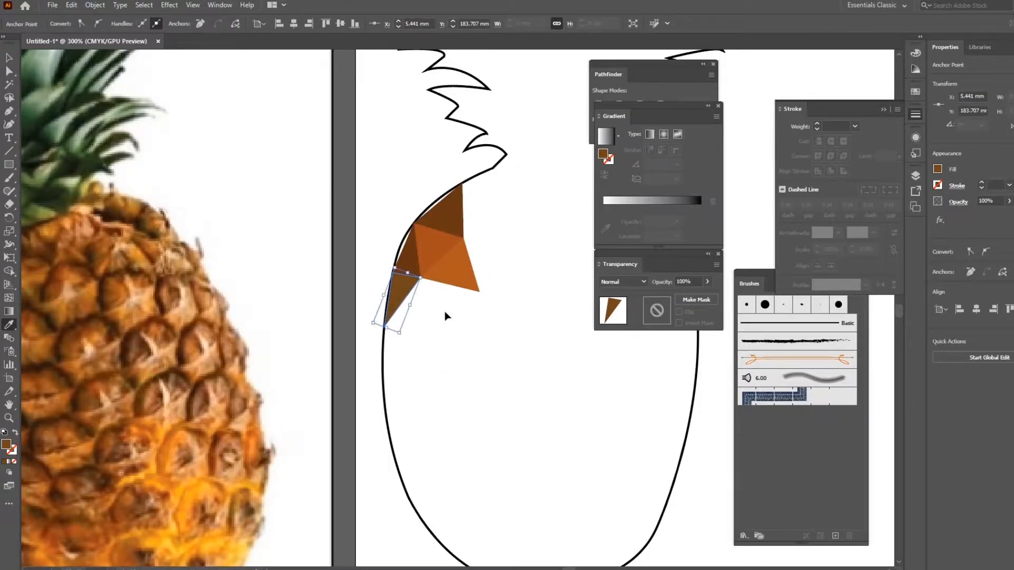
Extend the cluster on its inner side with further adjoining triangles in rust orange, gold and dark brown
click(8, 57)
click(445, 297)
click(449, 276)
drag(418, 379, 450, 421)
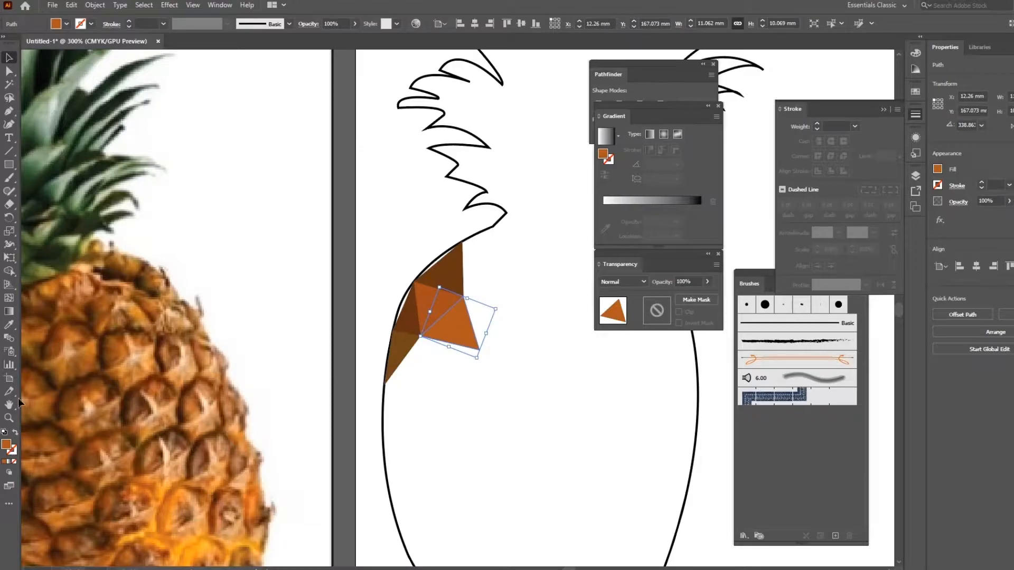
scroll(475, 403, down, 4)
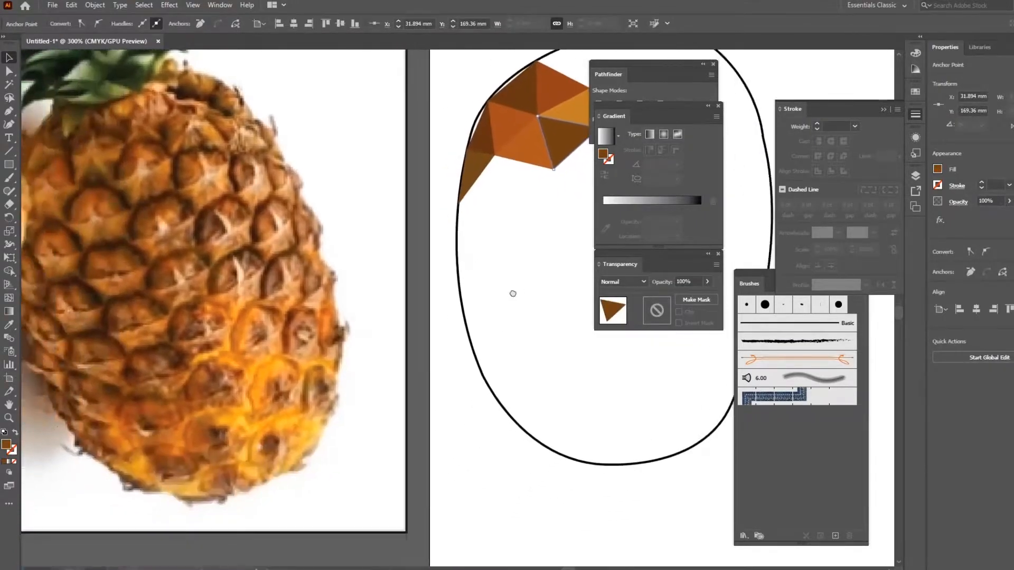
Add a triangle about 11 mm wide and 11 mm high beneath the orange one, filled with a light brown sampled from the photo
scroll(513, 290, up, 5)
key(p)
click(524, 229)
click(584, 242)
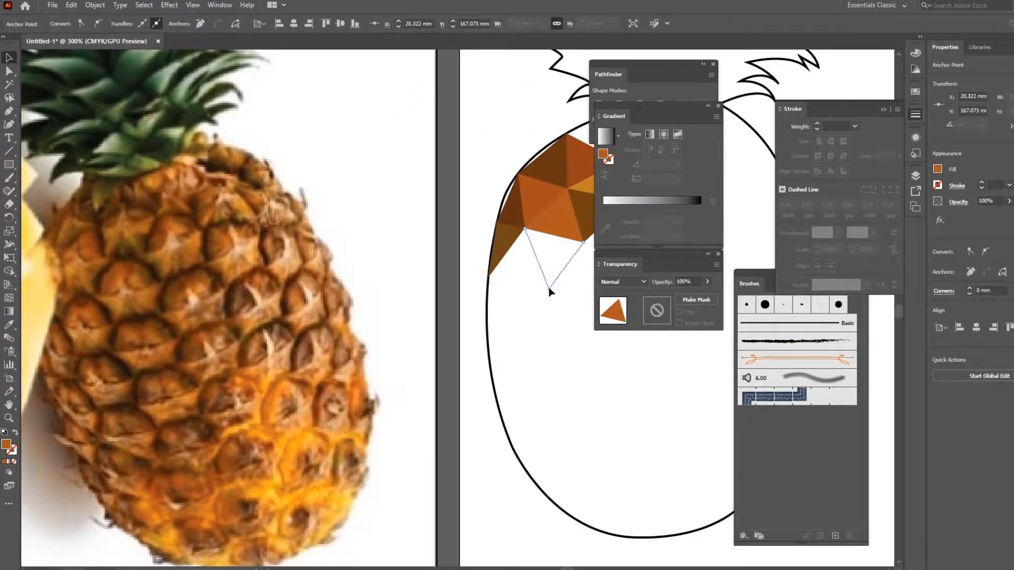
click(548, 285)
click(524, 229)
key(i)
click(149, 149)
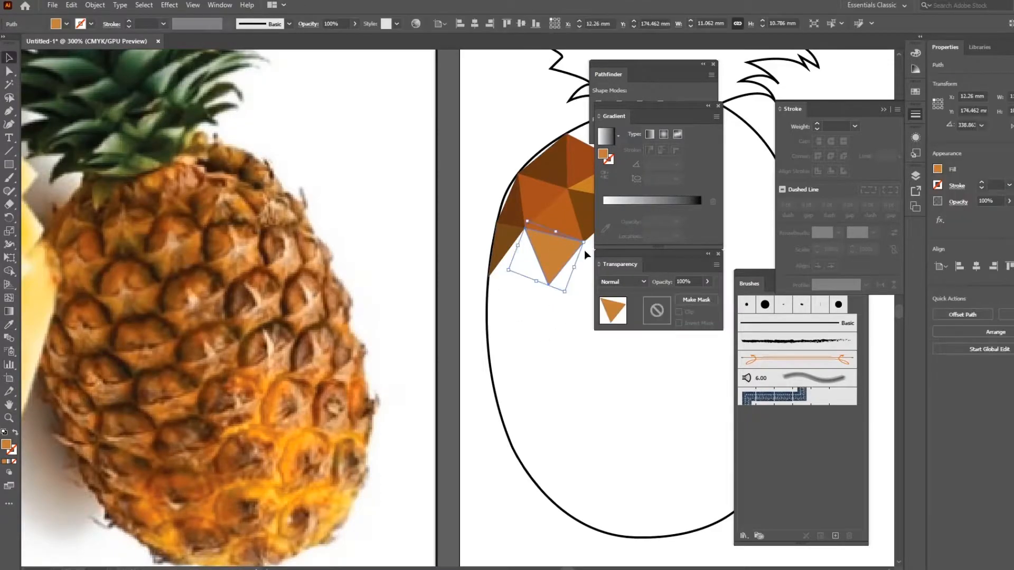
Add a triangle between the light brown one and the outline's left edge, filled with an orange-brown sampled from the photo
key(p)
click(524, 228)
click(492, 274)
drag(493, 274, 489, 278)
key(i)
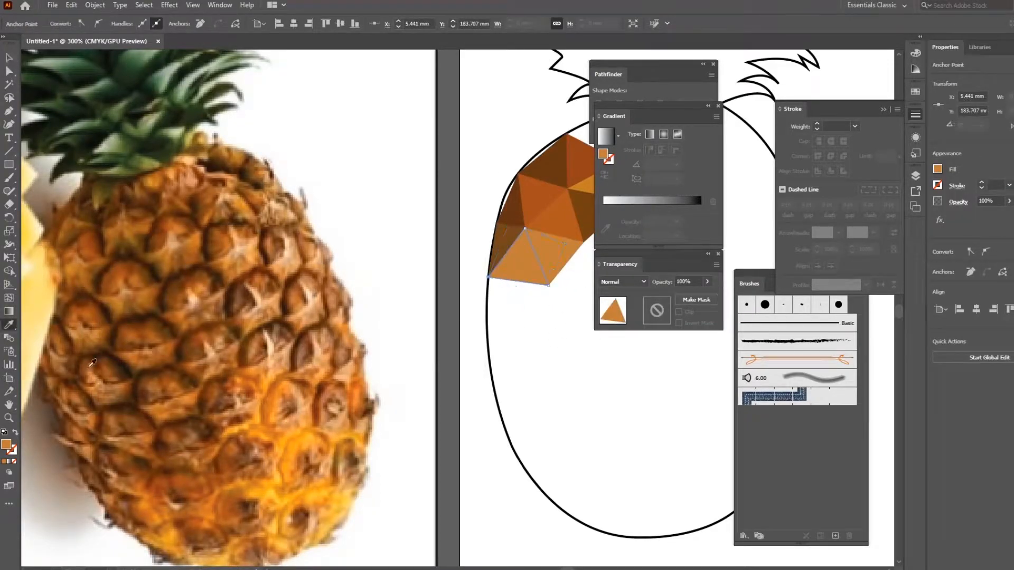
click(79, 361)
key(v)
click(494, 388)
Add an upward-pointing triangle at the cluster's upper inner corner and fill it with a dark brown sampled from the photo
scroll(429, 437, down, 3)
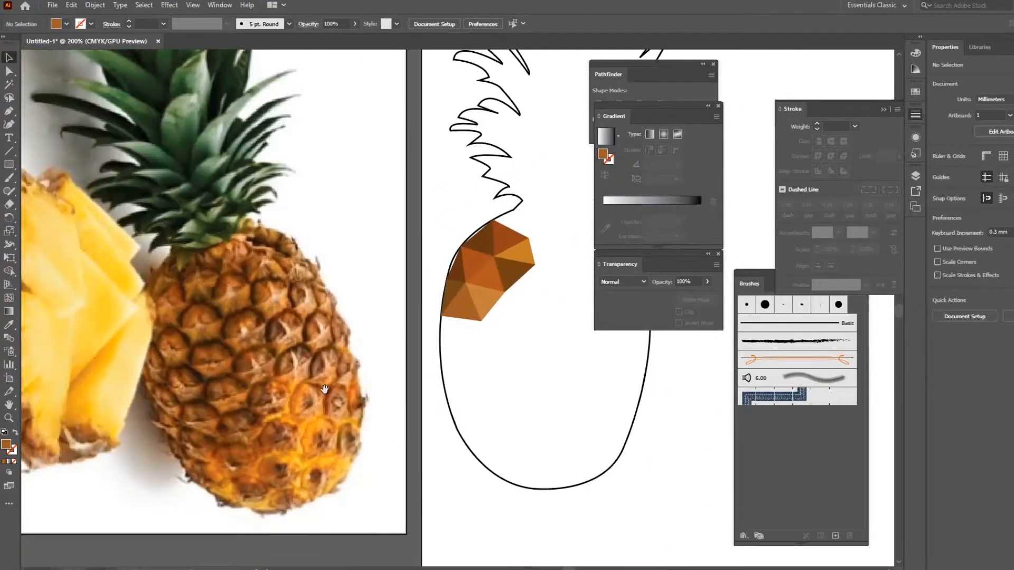
click(427, 209)
drag(429, 215, 428, 183)
click(9, 324)
click(95, 243)
click(9, 57)
Duplicate the light brown triangle to form an adjoining one at the cluster's lower inner corner, filled with a medium brown from the photo
click(464, 296)
drag(418, 296, 410, 251)
click(382, 235)
key(ctrl+c)
key(ctrl+f)
drag(358, 218, 499, 389)
key(i)
click(114, 309)
click(9, 57)
Fit a triangle against the outline's lower right curve and fill it with a yellow-orange sampled from the photo
drag(469, 411, 516, 383)
click(9, 324)
click(194, 426)
key(v)
Duplicate the yellow-orange triangle to form an adjoining one along the bottom curve, filled with a brighter yellow-orange from the photo
key(ctrl+c)
key(ctrl+f)
key(i)
click(200, 420)
click(217, 347)
key(v)
Continue the row along the bottom curve with two more adjoining triangles filled with deeper orange tones sampled from the photo
click(465, 402)
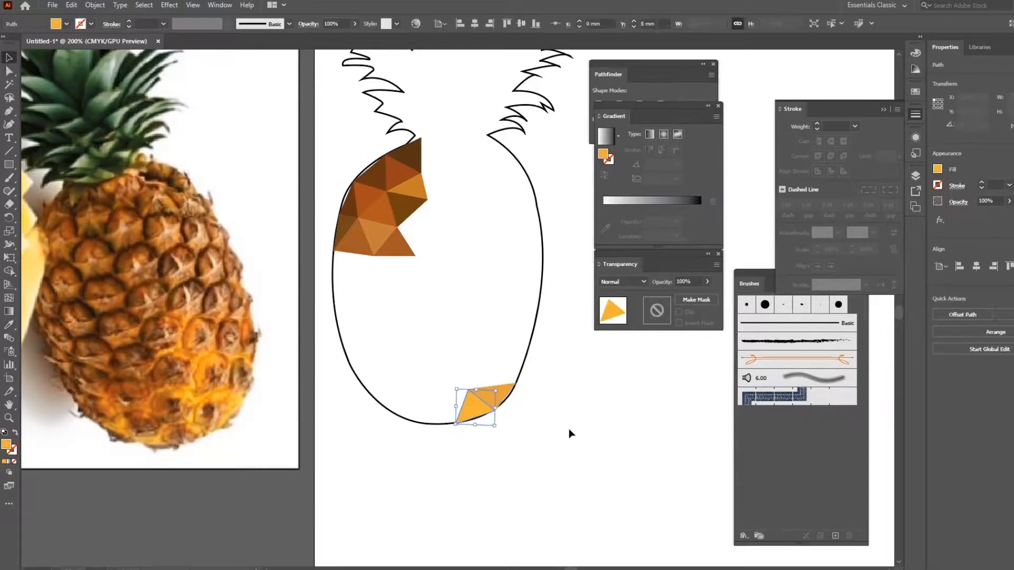
ctrl+drag(494, 411, 409, 421)
key(i)
click(148, 411)
key(v)
ctrl+click(458, 412)
key(i)
click(136, 412)
key(v)
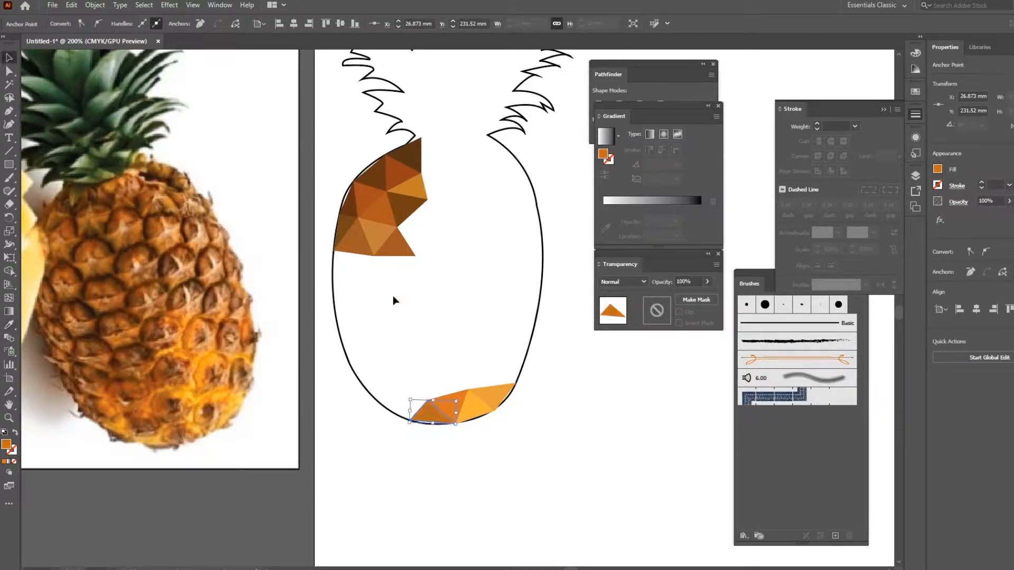
Duplicate the first yellow-orange triangle at the lower right and pull the copy's lower corner up to form a triangle above it
click(492, 396)
key(ctrl+c)
key(ctrl+f)
ctrl+drag(495, 411, 485, 351)
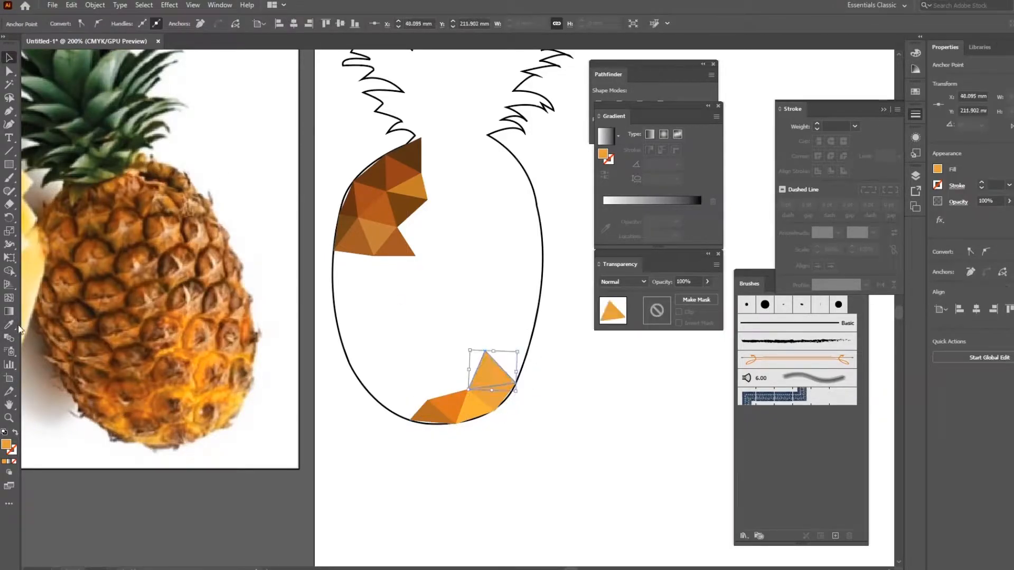
Colour the upper lower-right triangle bright yellow-orange from the photo and duplicate it into a light orange one against the right outline
ctrl+click(494, 372)
ctrl+drag(467, 392, 529, 346)
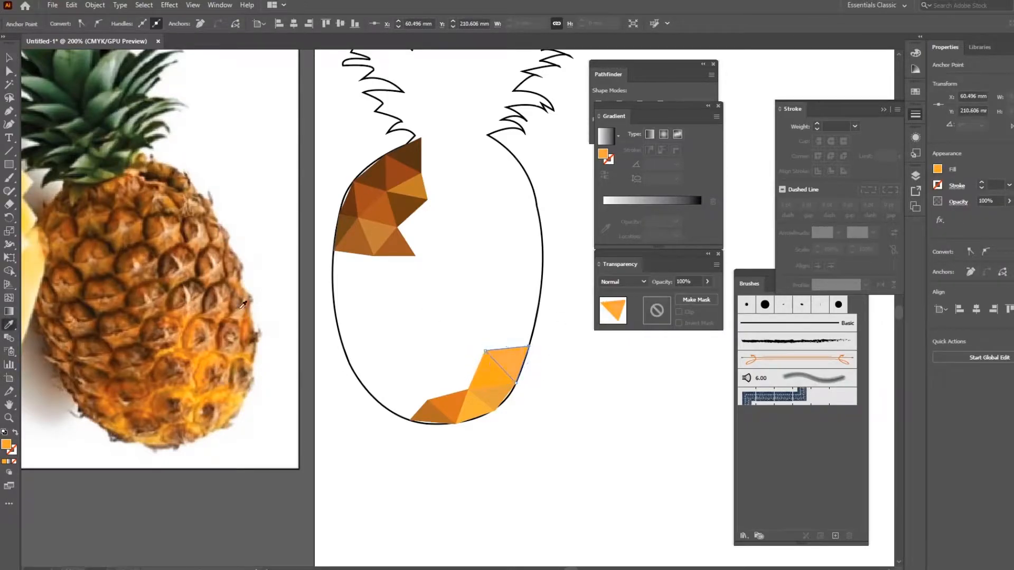
click(560, 382)
drag(561, 381, 594, 404)
Duplicate the deep orange bottom triangle upward as a rust-brown one, and close the gap beside it with a bright orange triangle
click(489, 426)
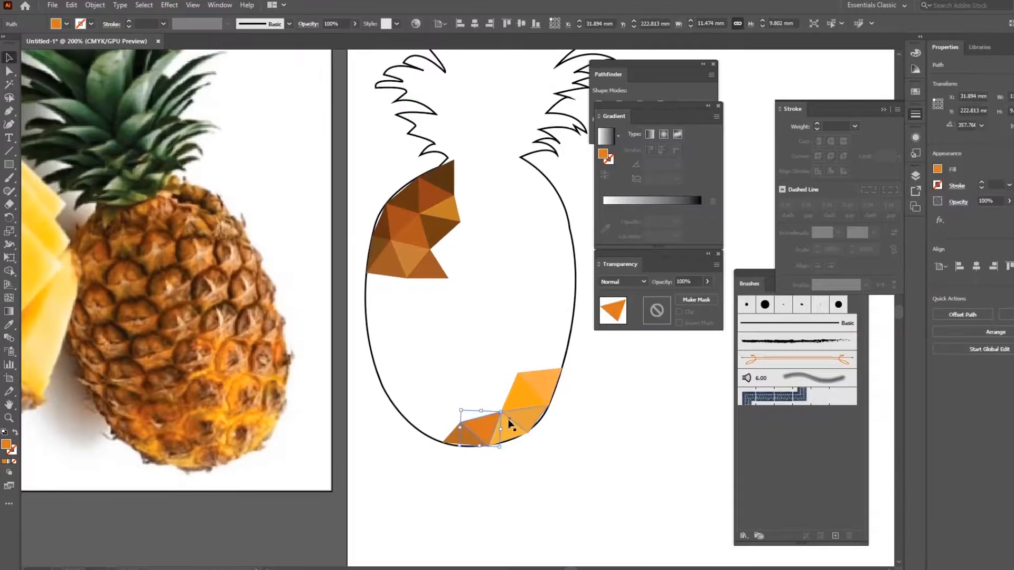
ctrl+drag(489, 446, 475, 379)
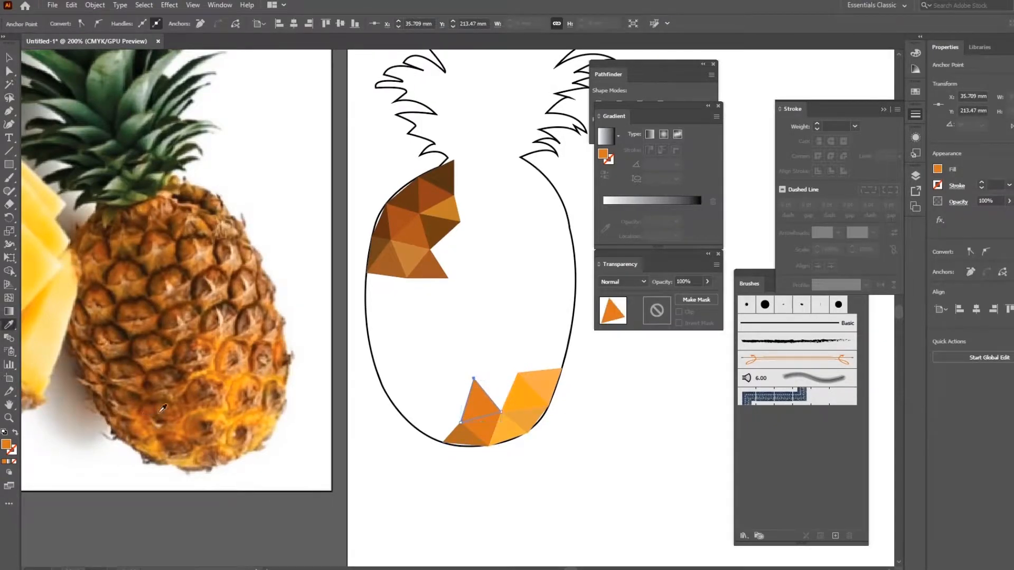
click(518, 399)
ctrl+click(548, 407)
ctrl+click(474, 378)
key(i)
click(232, 399)
click(233, 401)
click(236, 407)
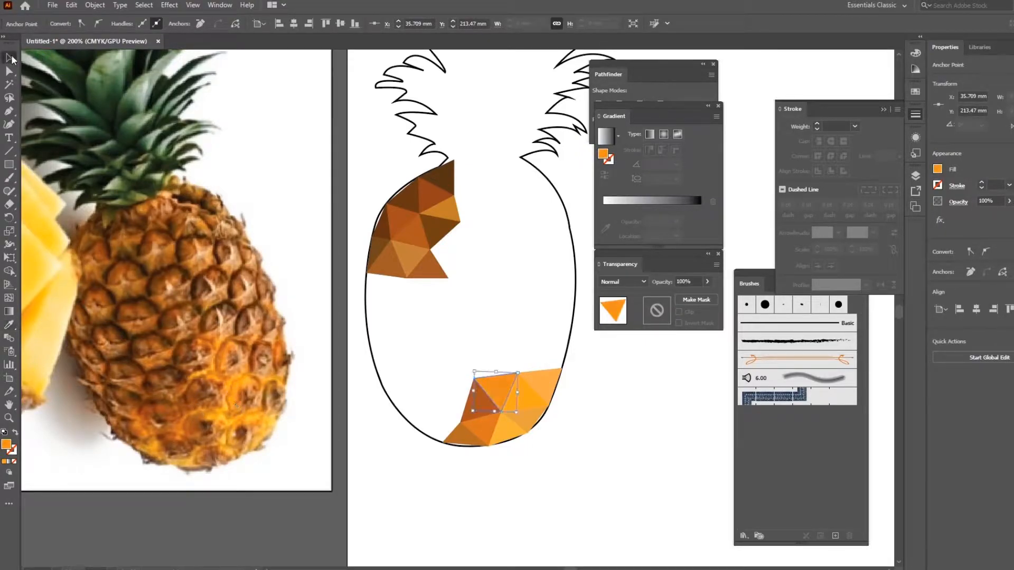
Duplicate the light orange triangle at the right edge and pull its lower corner up to form a yellow-orange triangle above it
click(9, 57)
click(515, 285)
scroll(516, 286, up, 1)
click(539, 414)
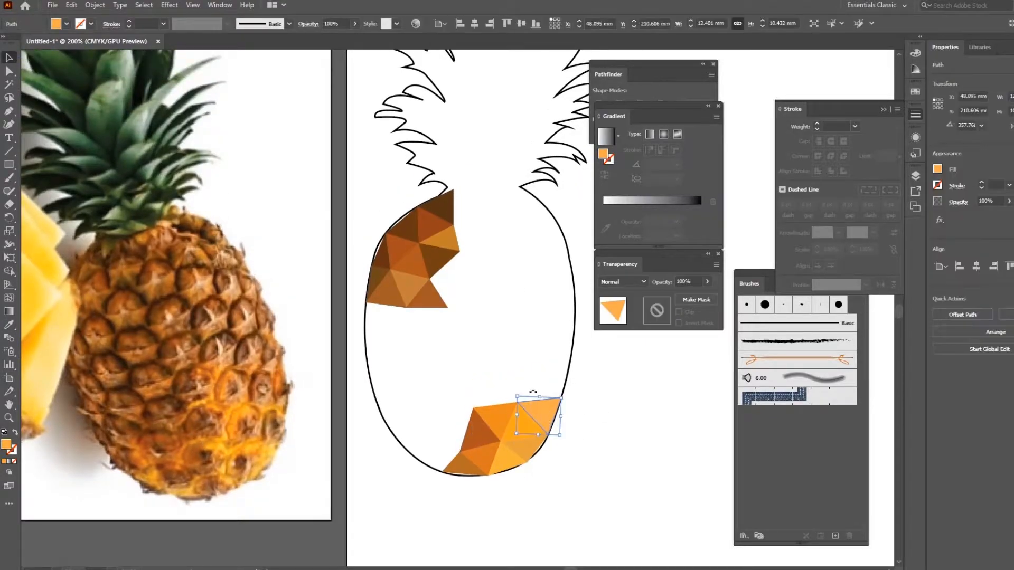
ctrl+click(538, 434)
drag(538, 434, 546, 357)
key(i)
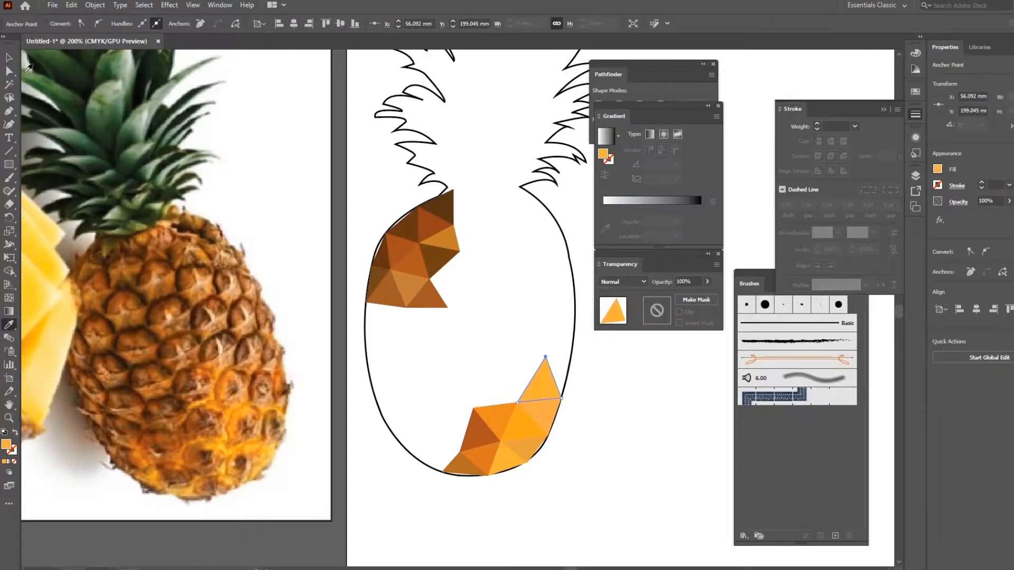
click(9, 57)
Duplicate the new yellow-orange triangle outward to meet the right outline and fill the copy with a darker golden orange from the photo
click(588, 430)
scroll(588, 430, up, 1)
click(543, 420)
key(ctrl+c)
key(ctrl+f)
drag(519, 438, 575, 374)
click(9, 325)
click(275, 437)
click(9, 57)
Select all the lower-right triangles and scale the group down slightly to fit inside the outline
drag(422, 399, 423, 353)
drag(438, 473, 552, 343)
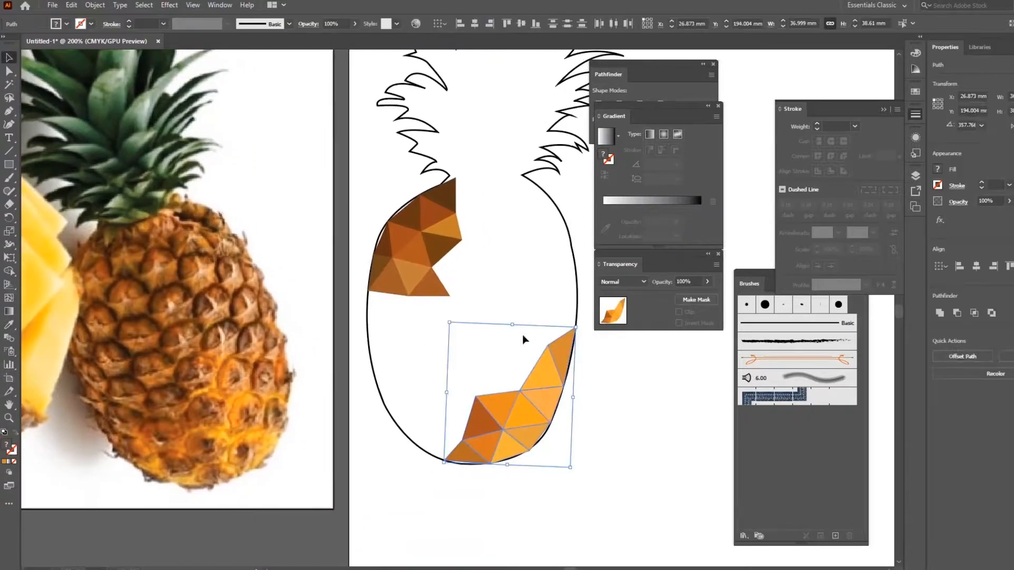
drag(449, 322, 460, 334)
drag(540, 388, 536, 419)
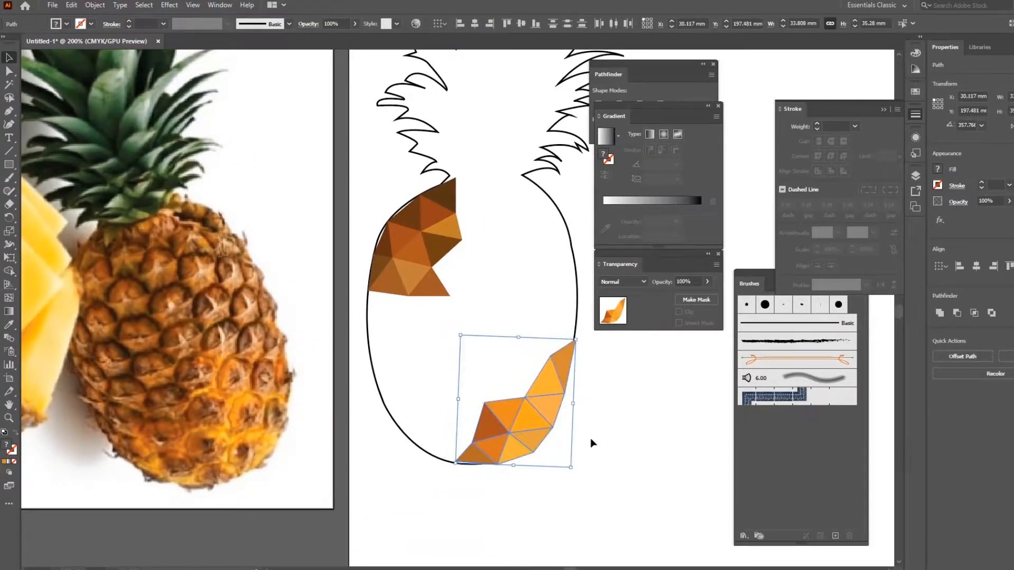
click(603, 444)
Duplicate the lowest triangle at the left outline, pull its upper corner down, and fill it with a brown sampled from the photo
click(373, 290)
key(ctrl+c)
key(ctrl+f)
drag(391, 258, 388, 327)
click(9, 325)
click(95, 338)
click(9, 58)
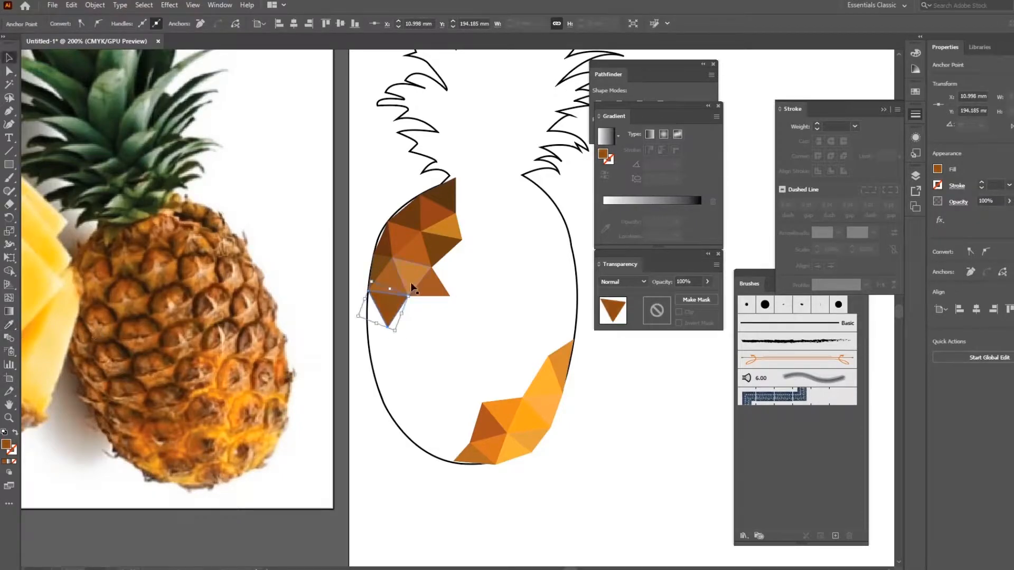
Duplicate the bright orange triangle in the lower-right group upward and fill the copy with a brown sampled from the photo
click(429, 288)
click(503, 410)
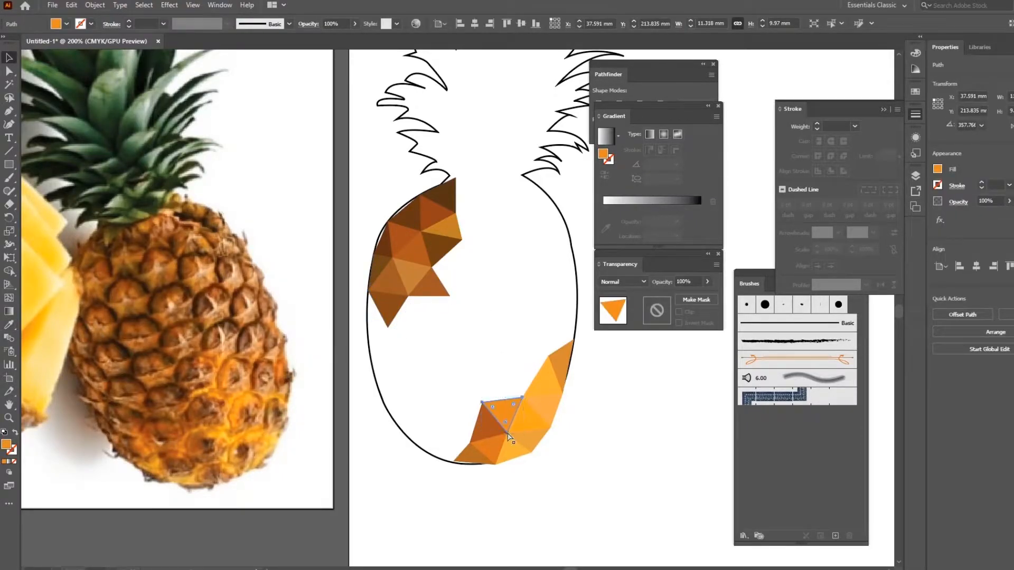
key(ctrl+c)
key(ctrl+f)
drag(508, 436, 503, 367)
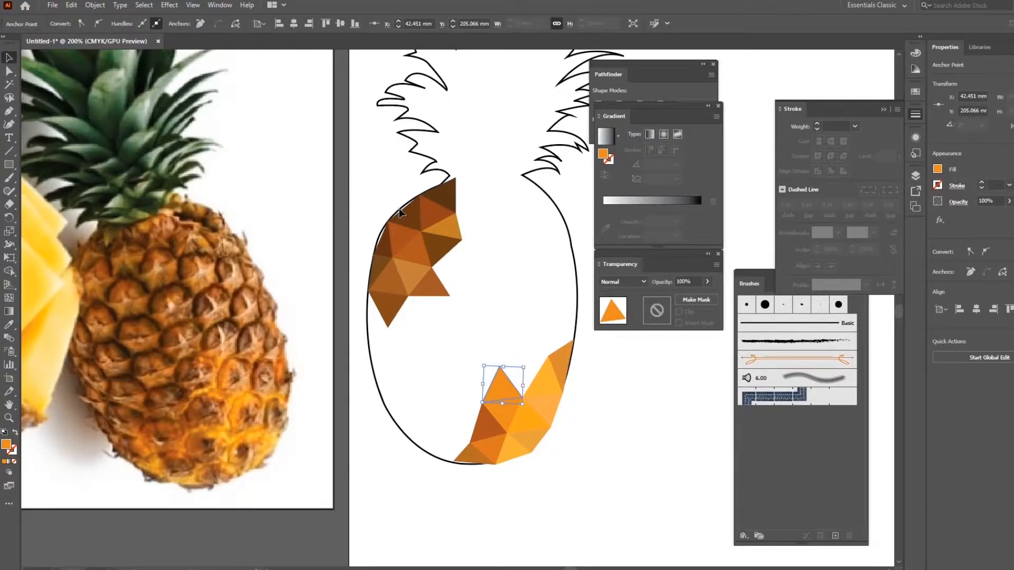
key(i)
click(211, 418)
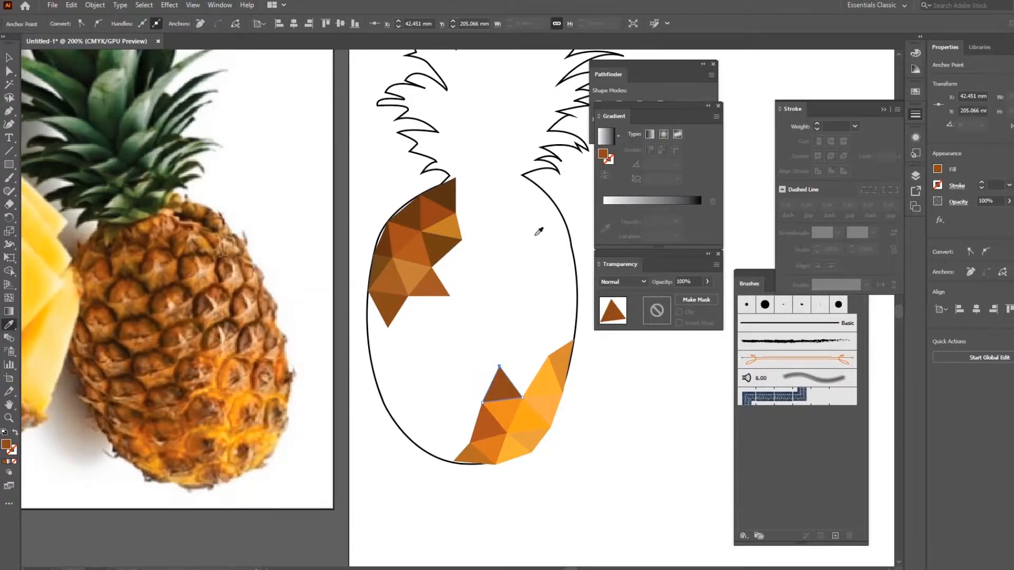
click(218, 428)
click(206, 407)
click(9, 58)
Duplicate the neighbouring yellow-orange triangle into the gap beside the new brown one and fill it with an orange from the photo
click(528, 328)
drag(528, 327, 520, 366)
click(536, 420)
drag(550, 432, 491, 404)
key(i)
click(216, 416)
click(220, 423)
key(v)
Duplicate the uppermost inner orange triangle of the lower-right group and pull its lower corner up
click(584, 452)
drag(584, 452, 548, 441)
click(486, 399)
ctrl+click(477, 424)
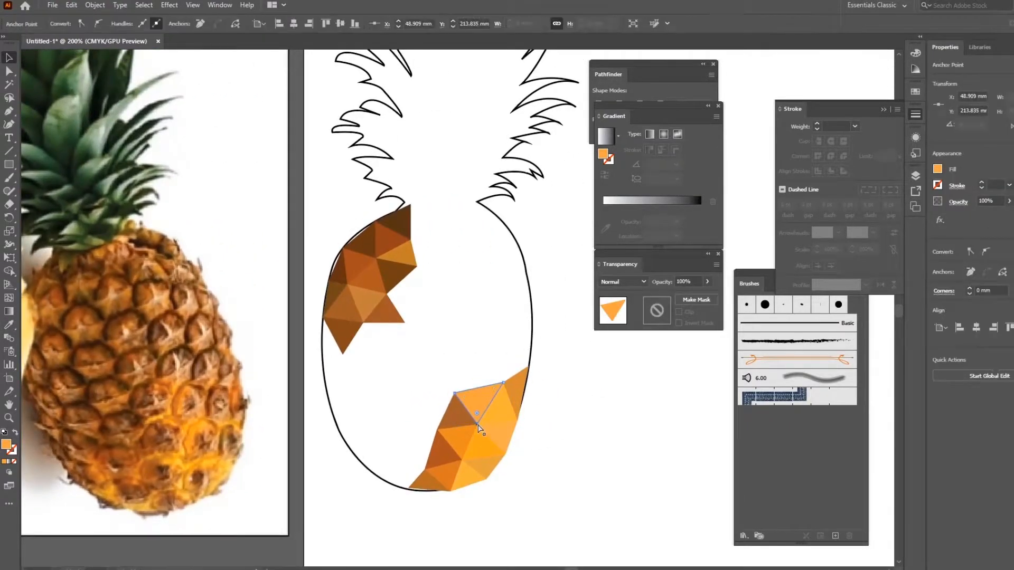
drag(477, 423, 479, 354)
key(i)
click(181, 381)
key(v)
Duplicate the golden triangle on the right outline into the adjoining inner gap and fill it with a light orange from the photo
click(515, 390)
ctrl+click(518, 421)
drag(517, 420, 479, 354)
key(i)
click(213, 380)
key(v)
Duplicate the topmost triangle of the lower-right group, pull its lower corner up, and fill it with a peach-orange from the photo
click(523, 435)
mouse_move(522, 435)
mouse_down()
mouse_move(564, 412)
mouse_move(511, 451)
mouse_up()
click(516, 384)
drag(494, 396, 505, 340)
key(i)
click(206, 390)
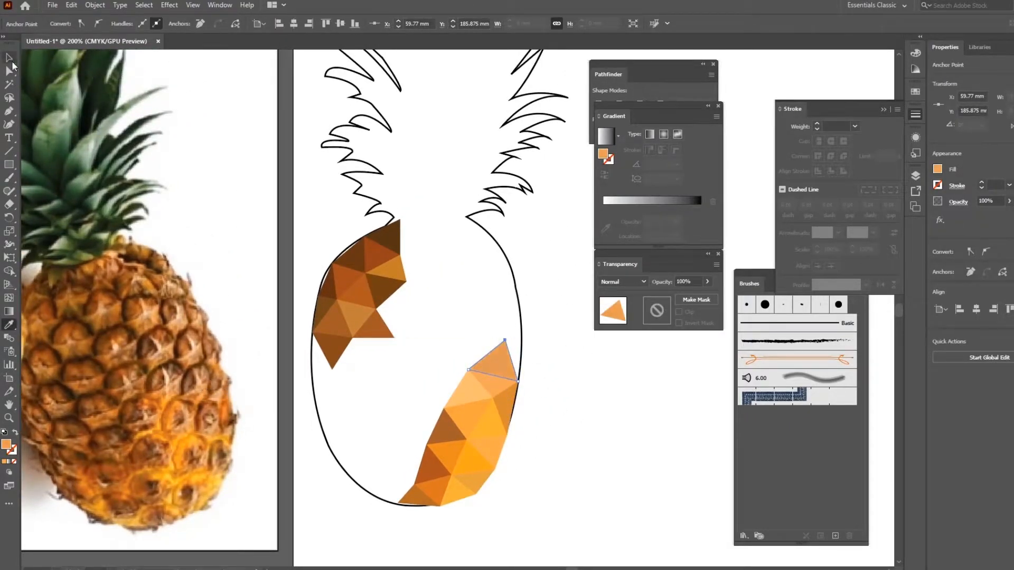
Duplicate the peach-orange triangle and pull its inner corner out to the right outline to form a narrow orange triangle
key(v)
click(583, 357)
click(503, 356)
drag(468, 370, 521, 323)
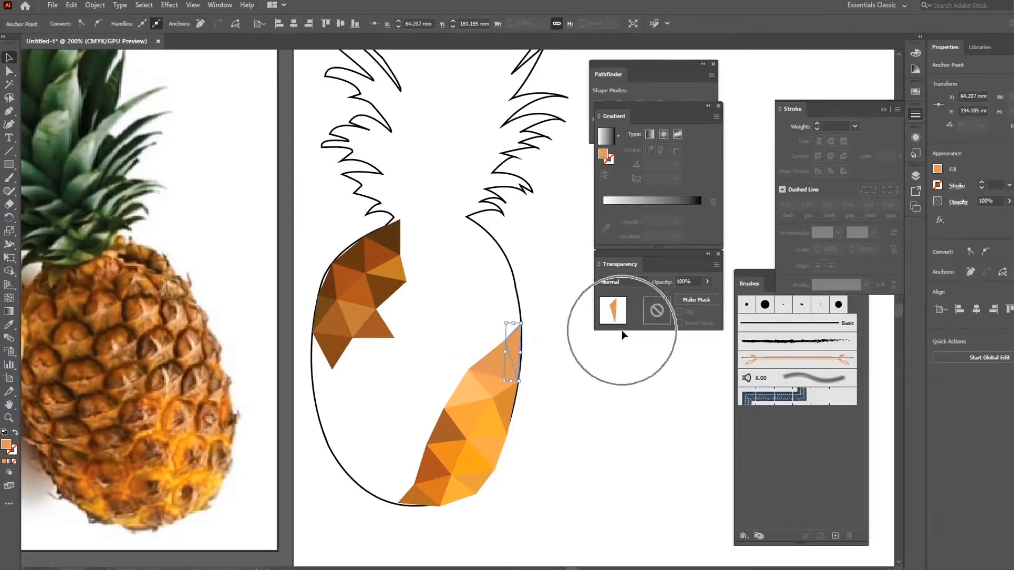
click(584, 349)
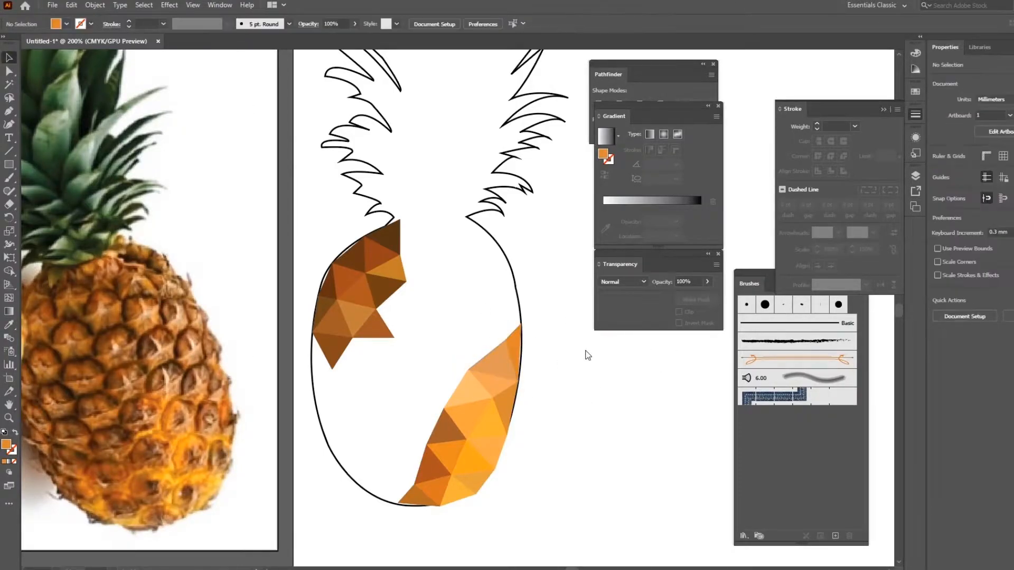
Save the document under the file name apple
key(ctrl+shift+s)
text(apple)
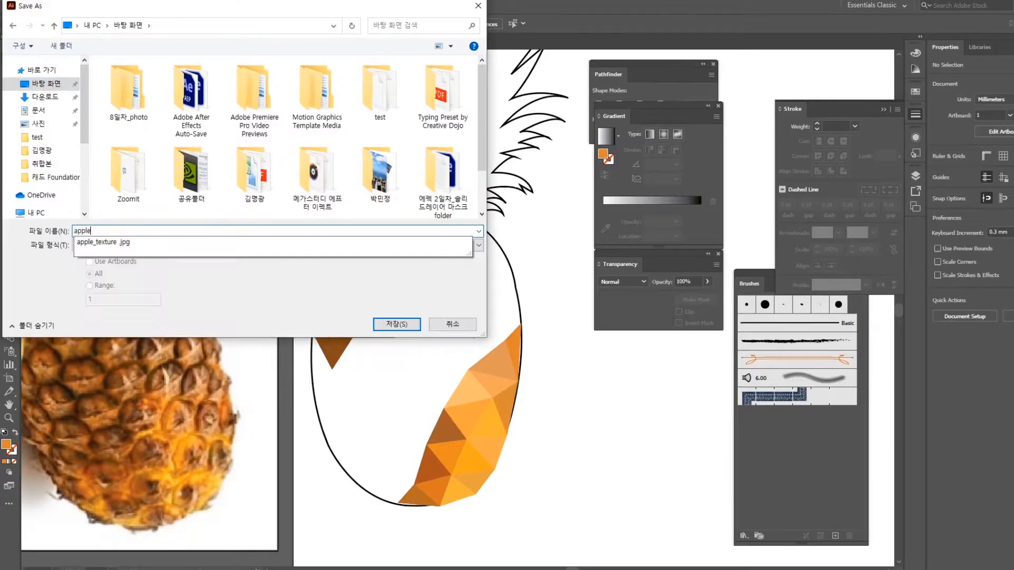
key(Return)
Duplicate the brown triangle in the lower-right group in place, pull its right corner out to the left, and fill it darker brown
drag(360, 371, 401, 319)
click(416, 276)
click(497, 381)
key(ctrl+c)
key(ctrl+v)
key(ctrl+z)
drag(501, 383, 441, 358)
key(ctrl+z)
key(ctrl+f)
drag(508, 387, 448, 359)
key(i)
click(138, 387)
key(v)
Duplicate the rust triangle near the bottom, pull its right corner out to the left, and fill it with a reddish brown
click(473, 413)
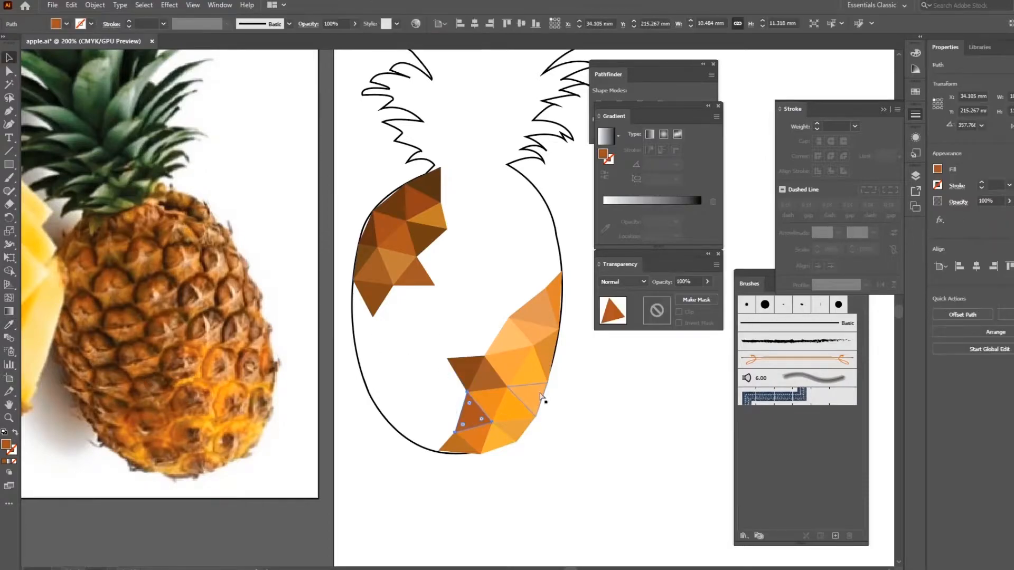
drag(491, 423, 425, 405)
key(i)
click(163, 413)
click(162, 416)
key(v)
click(608, 441)
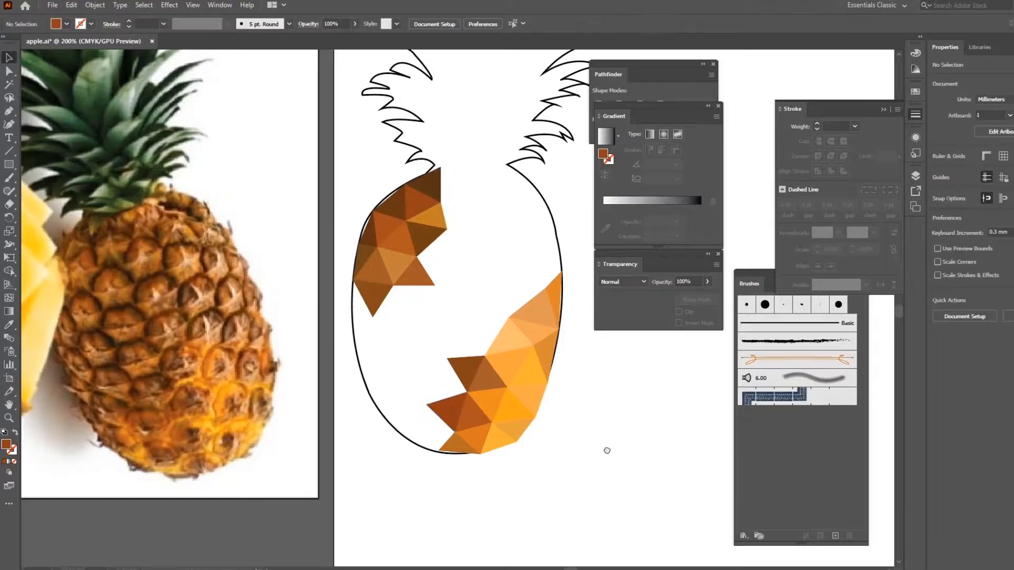
Duplicate the lowest brown triangle of the left cluster into a darker brown one against the left outline
drag(546, 360, 518, 398)
click(345, 336)
key(a)
drag(364, 324, 325, 366)
key(i)
click(59, 375)
key(v)
Duplicate the new left-edge triangle, pull its upper corner down into the body, and fill it with a brown from the photo
drag(233, 236, 256, 182)
key(ctrl+c)
key(ctrl+f)
drag(348, 265, 367, 348)
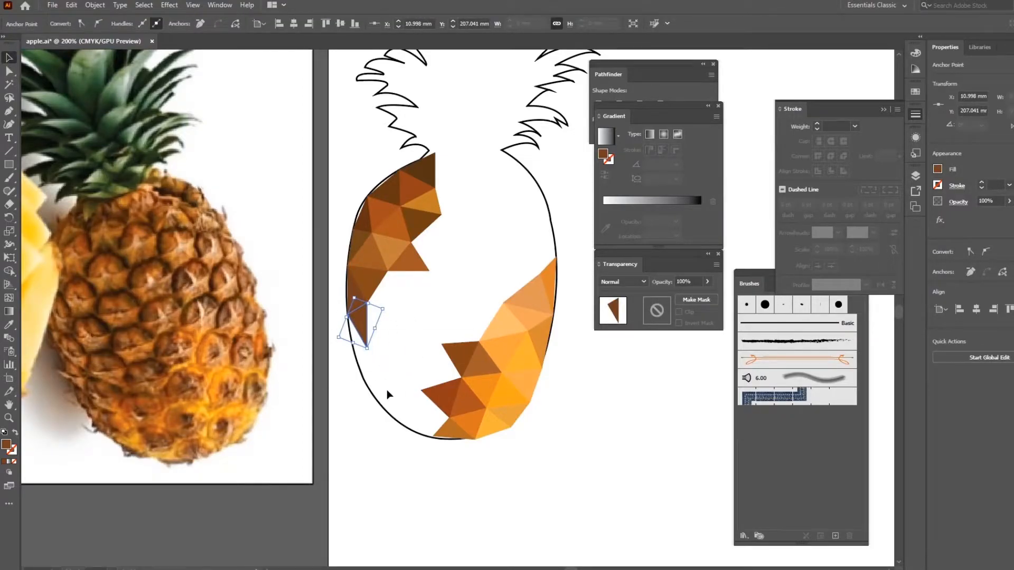
key(i)
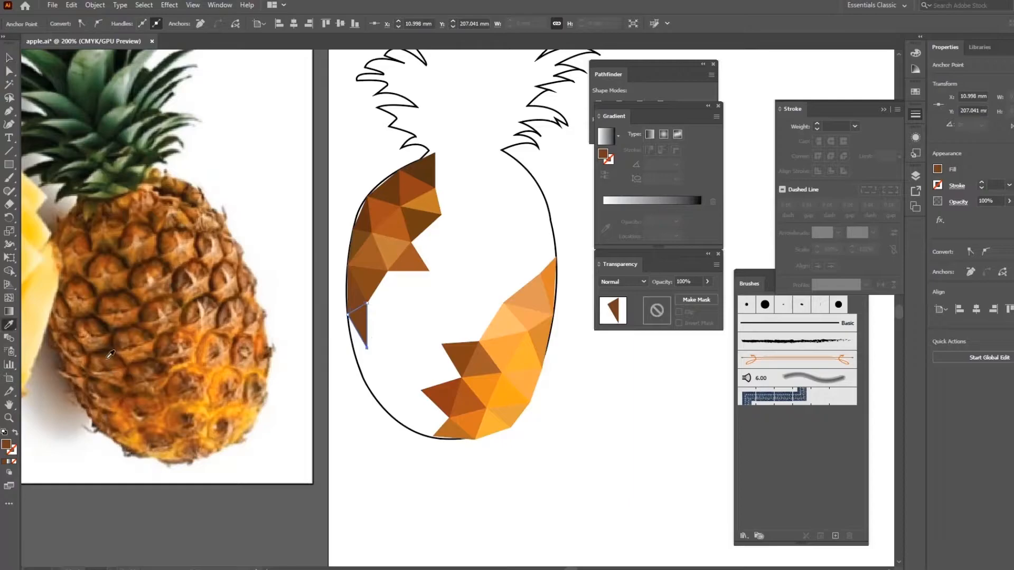
click(114, 288)
key(v)
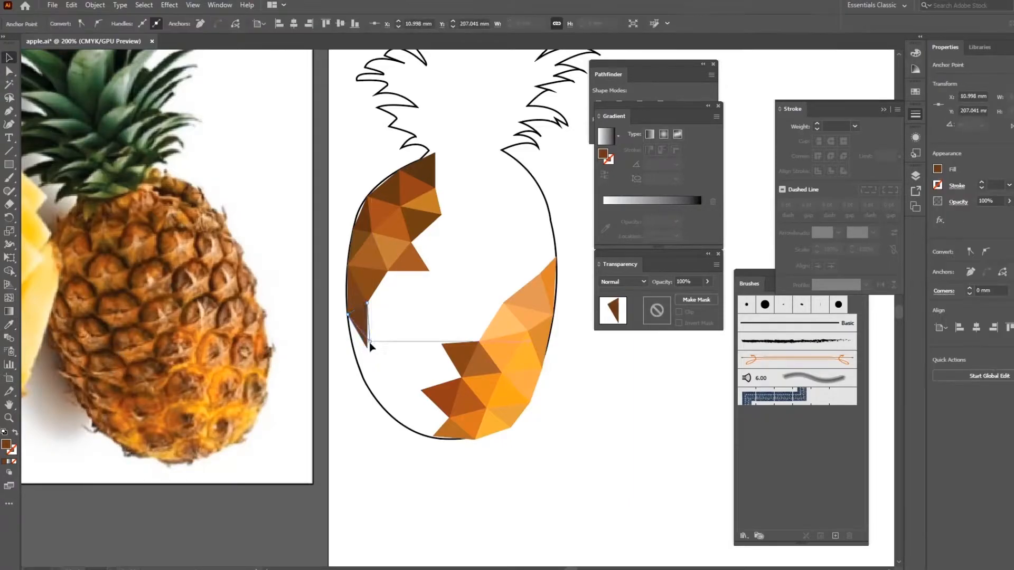
Continue the strip down the left outline with two adjoining triangles filled with progressively darker browns
ctrl+click(367, 304)
drag(367, 304, 358, 363)
key(i)
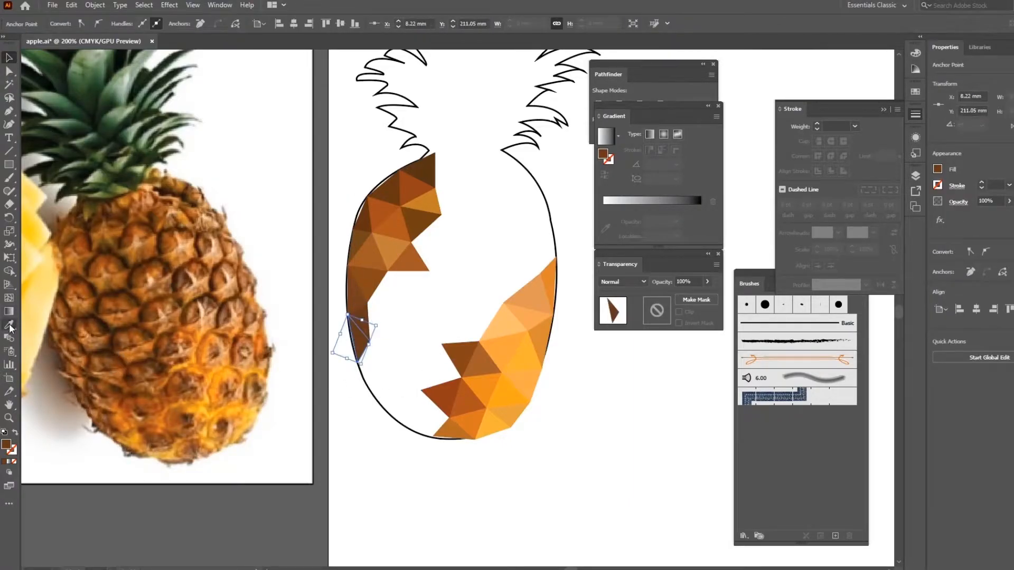
click(93, 396)
key(v)
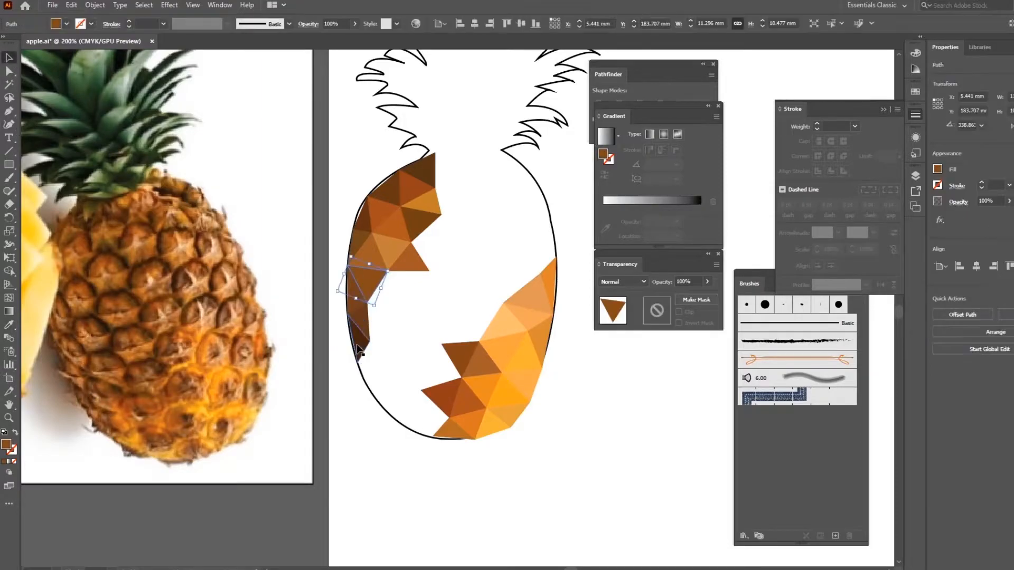
drag(349, 316, 391, 384)
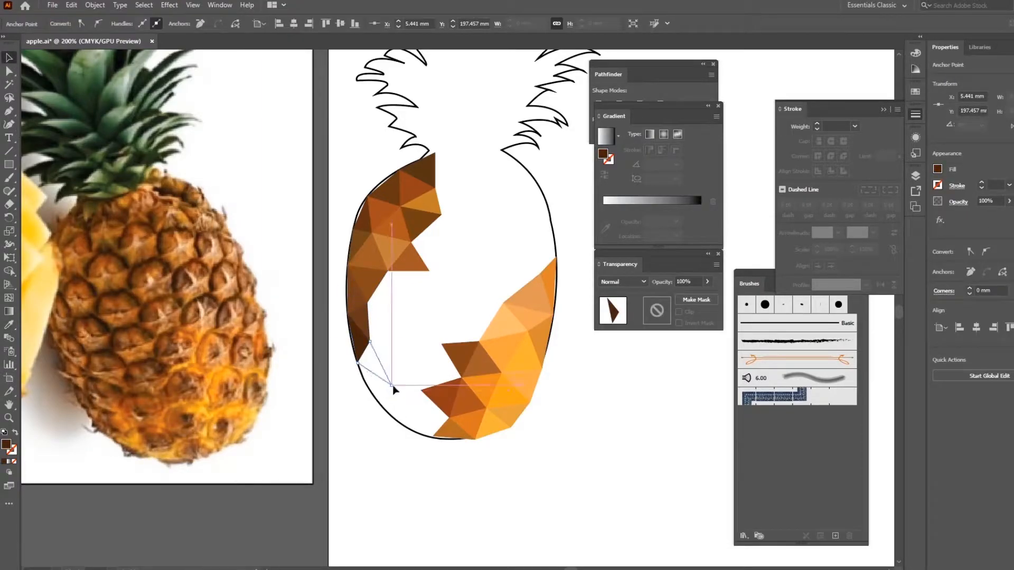
key(i)
click(372, 372)
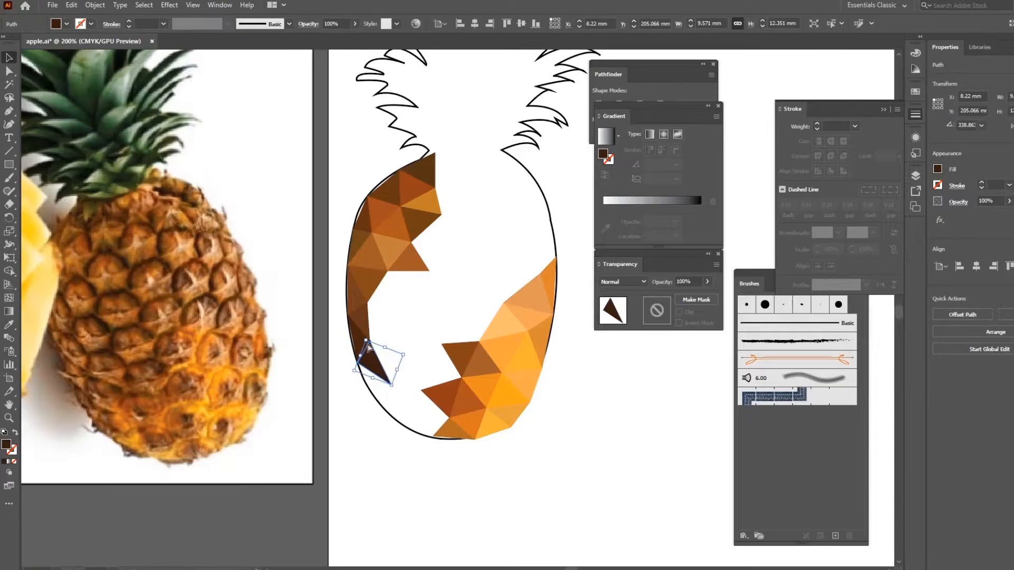
Extend the left strip toward the bottom curve with a medium brown triangle and a rust-orange one, both sampled from the photo
click(370, 350)
drag(380, 406, 379, 404)
key(i)
click(107, 328)
key(v)
drag(358, 364, 417, 427)
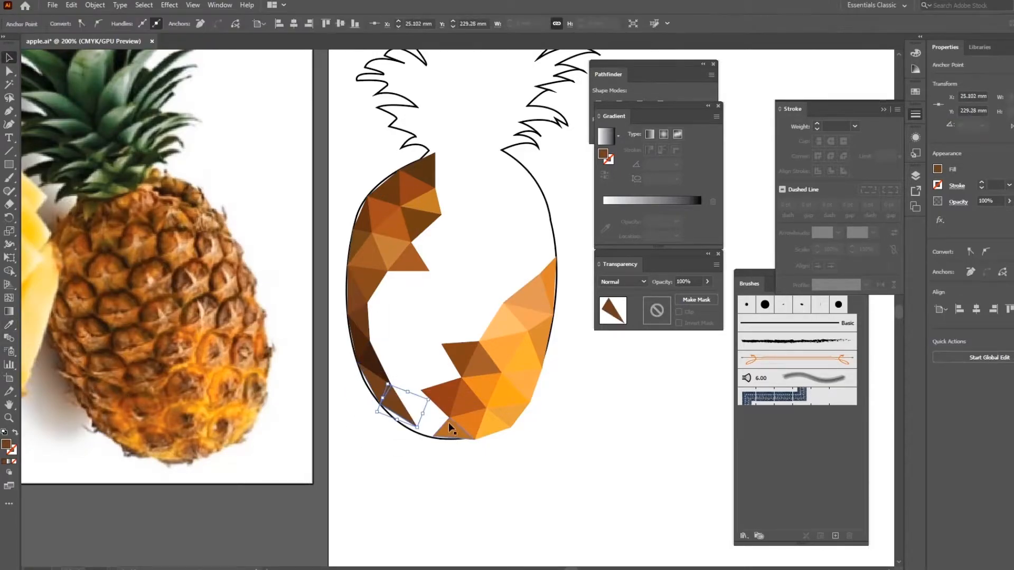
click(120, 425)
key(v)
Duplicate the reddish-brown triangle to join the left strip in orange-brown, and add a golden orange triangle below it along the outline
click(446, 392)
drag(461, 378, 417, 427)
click(14, 325)
click(126, 407)
key(v)
drag(421, 391, 433, 438)
click(9, 58)
click(364, 443)
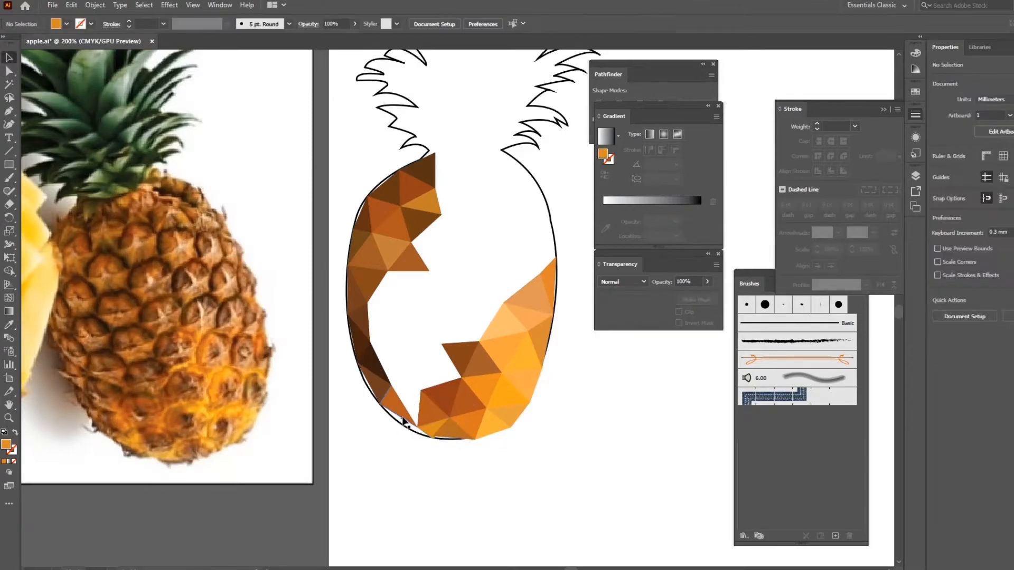
Adjust the corner points of the triangles at the lower end of the left strip to fit the pineapple outline
key(ctrl+plus)
key(ctrl+plus)
key(ctrl+plus)
drag(356, 406, 346, 116)
click(323, 374)
key(a)
drag(324, 377, 299, 382)
key(v)
click(328, 378)
click(329, 364)
ctrl+click(326, 379)
drag(303, 435, 293, 458)
Adjust the lower corner of the golden orange triangle so it sits on the bottom outline
click(355, 422)
drag(363, 437, 362, 428)
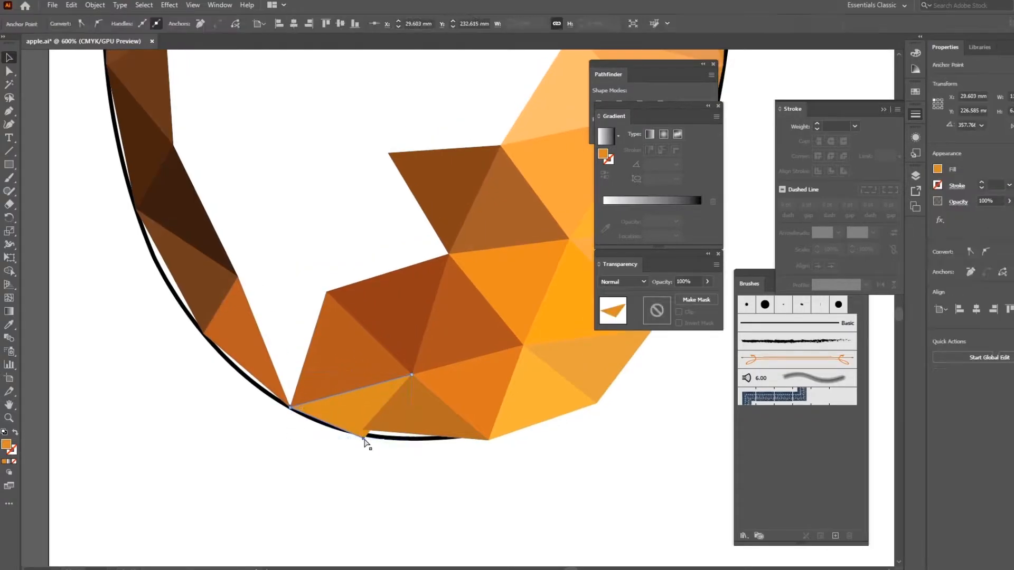
click(422, 450)
drag(450, 439, 447, 465)
key(ctrl+minus)
key(ctrl+minus)
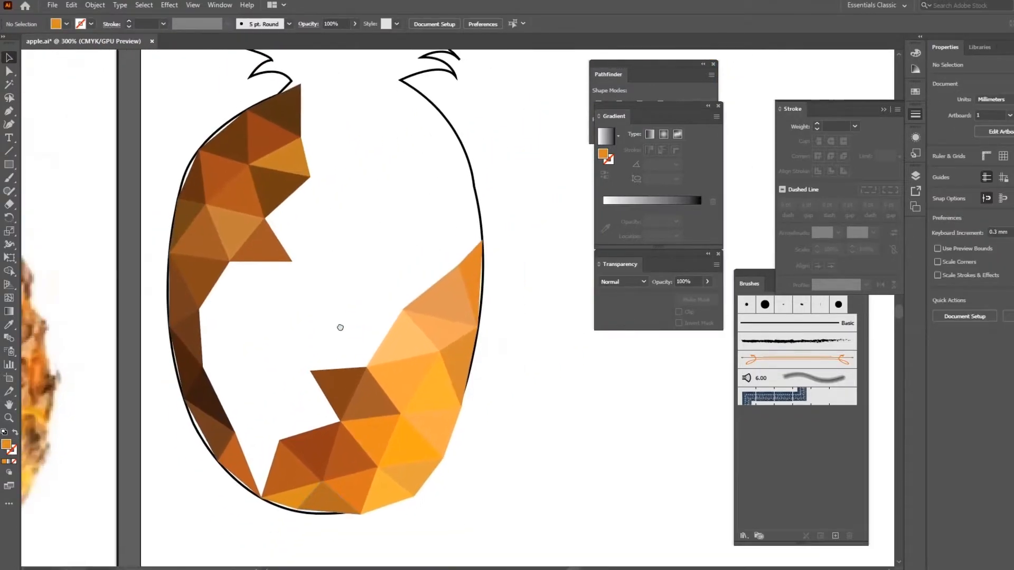
Duplicate the brown triangle at the lower cluster's upper tip to fill the notch on its left, with a brown sampled from the photo
click(329, 411)
drag(366, 376, 279, 448)
click(8, 328)
drag(209, 387, 370, 317)
click(33, 340)
drag(279, 332, 257, 379)
key(v)
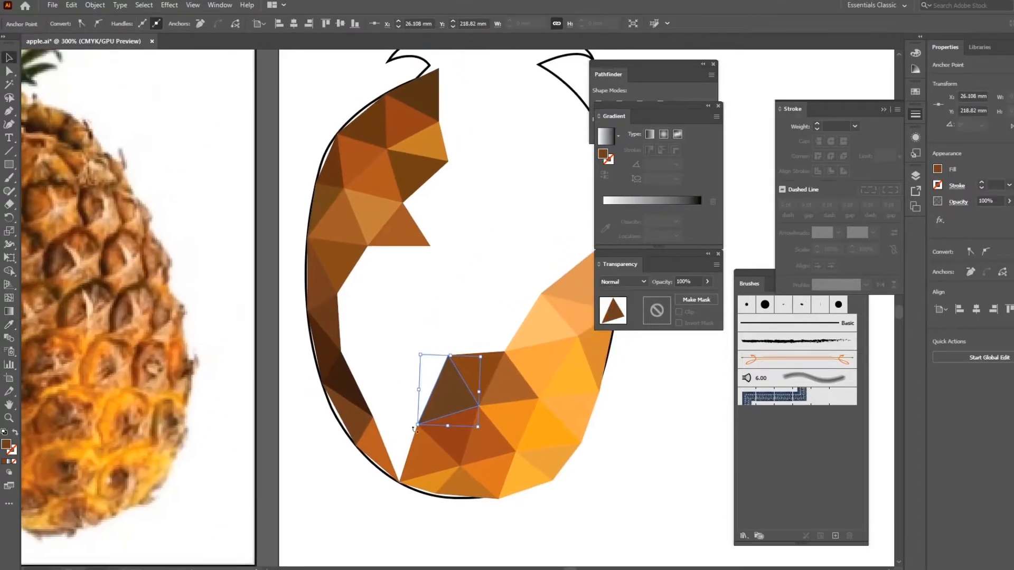
Duplicate the orange-brown triangle to bridge the bottom cluster and the left strip, and fill it with a brown from the photo
click(422, 448)
key(ctrl+c)
key(ctrl+f)
drag(460, 466, 373, 418)
click(9, 325)
click(458, 363)
Duplicate the bridging triangle, pull its bottom corner up into the empty body, and fill it with a reddish brown from the photo
click(9, 57)
click(432, 351)
drag(432, 350, 509, 366)
click(475, 456)
drag(475, 499, 471, 382)
key(i)
click(56, 149)
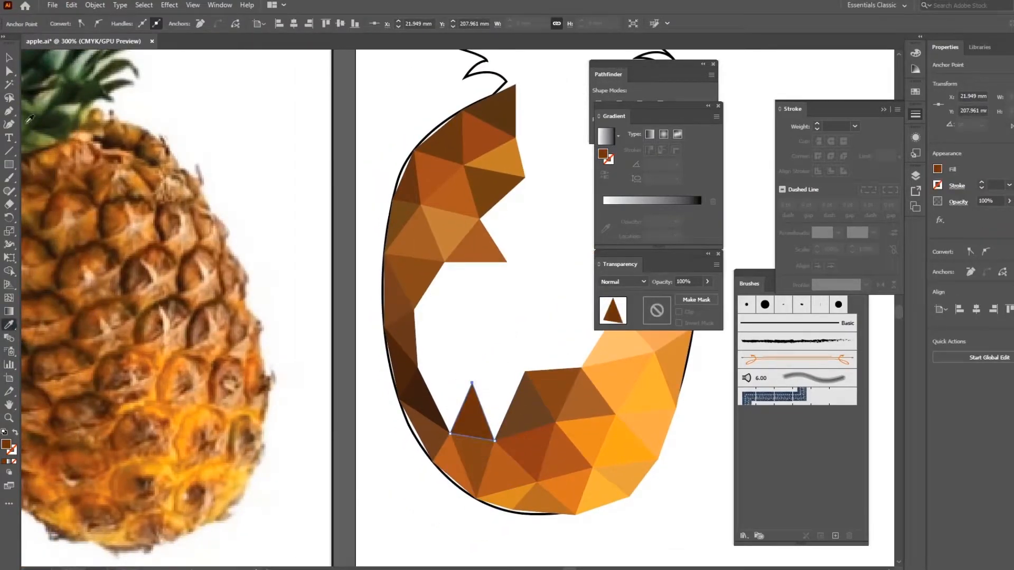
Duplicate the upright reddish-brown triangle to close the gap on its right, filling it with a darker brown from the photo
drag(451, 436, 525, 372)
click(9, 325)
click(88, 124)
key(v)
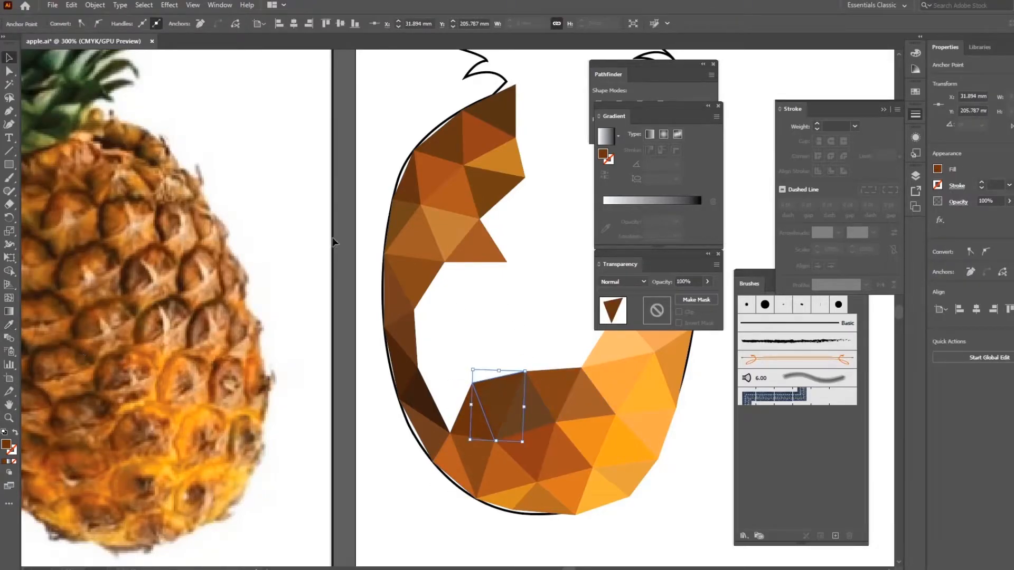
Duplicate a left-strip triangle to fill the gap beside the upright triangle, using a dark brown sampled from the photo
click(477, 339)
drag(477, 339, 483, 374)
click(432, 437)
key(a)
drag(406, 434, 479, 418)
key(i)
click(92, 173)
key(v)
Duplicate the left strip's neighbouring triangle to fill the space up to the strip's inner corner in a dark brown from the photo
click(545, 347)
drag(546, 346, 521, 325)
click(433, 399)
key(ctrl+c)
key(ctrl+f)
key(a)
drag(433, 447, 397, 322)
key(v)
drag(466, 365, 530, 343)
click(10, 326)
key(v)
Duplicate the inverted dark brown triangle, pull its bottom corner upward, and fill it with a medium brown from the photo
drag(541, 288, 547, 319)
click(335, 362)
click(510, 427)
drag(507, 463, 507, 342)
click(10, 325)
click(86, 377)
click(10, 58)
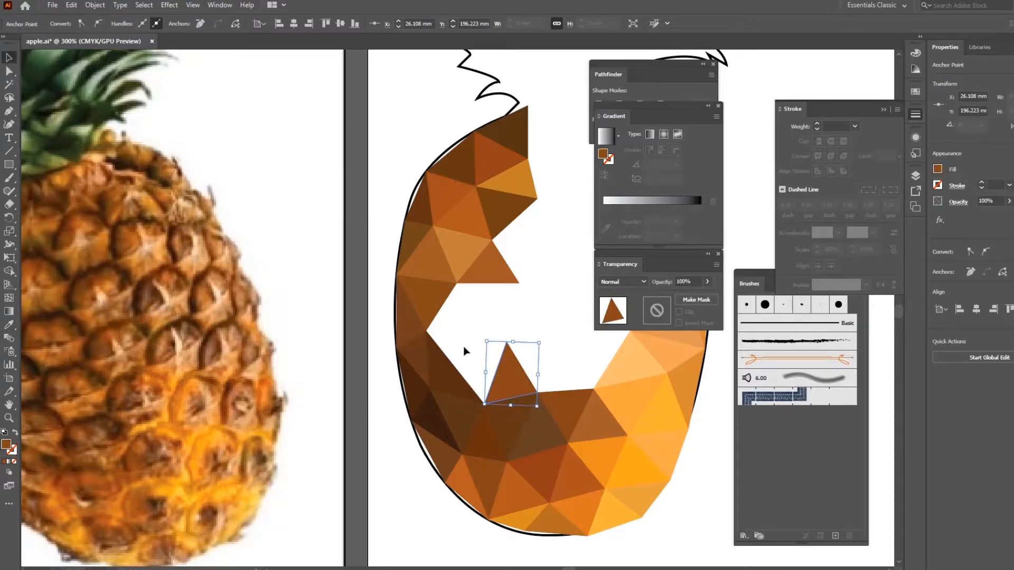
Duplicate the dark left triangle, pull its outer corner to the new peak, and fill it with a brown sampled from the photo
click(445, 373)
key(ctrl+c)
key(ctrl+f)
drag(430, 390, 507, 342)
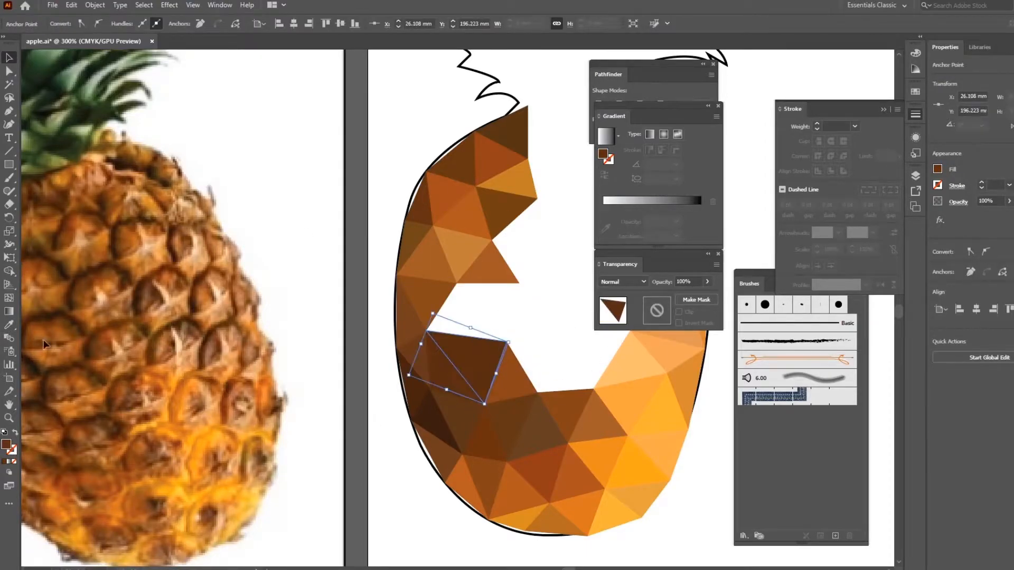
click(75, 378)
key(v)
scroll(484, 295, up, 2)
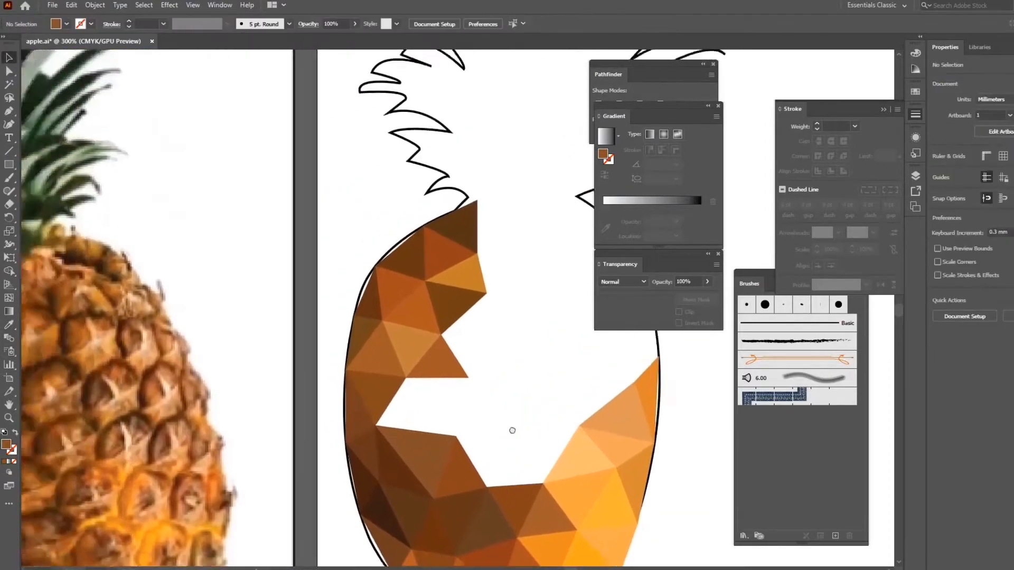
Duplicate the new brown triangle upward to the upper-left cluster and fill it with an orange-brown from the photo
drag(498, 453, 471, 324)
scroll(194, 368, left, 2)
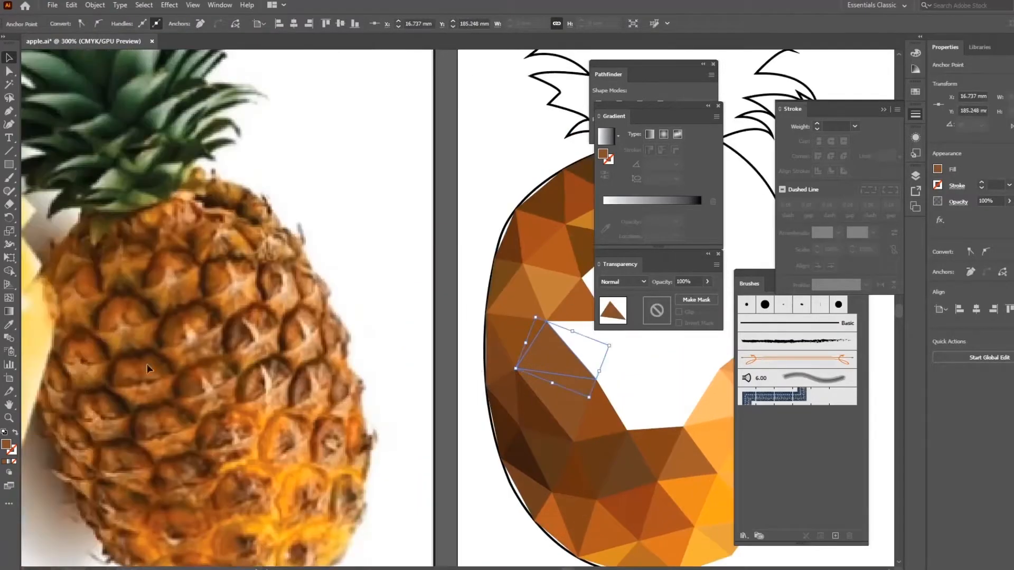
scroll(148, 263, right, 3)
click(10, 58)
key(ctrl+minus)
scroll(463, 278, right, 1)
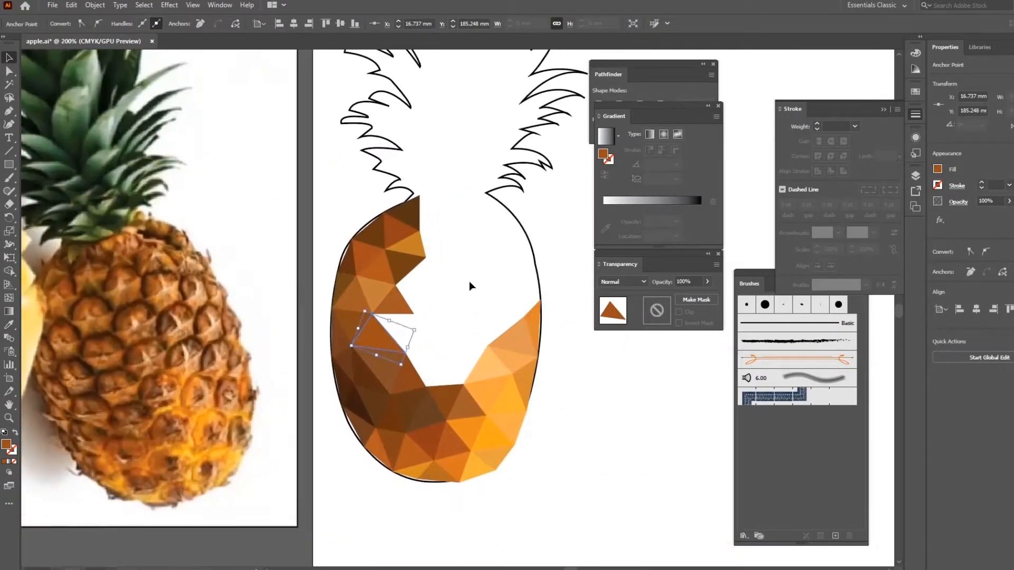
Extend the right cluster leftward with an orange triangle and an adjoining reddish-brown one, both coloured from the photo
click(463, 278)
scroll(470, 410, up, 1)
drag(470, 410, 453, 365)
click(173, 396)
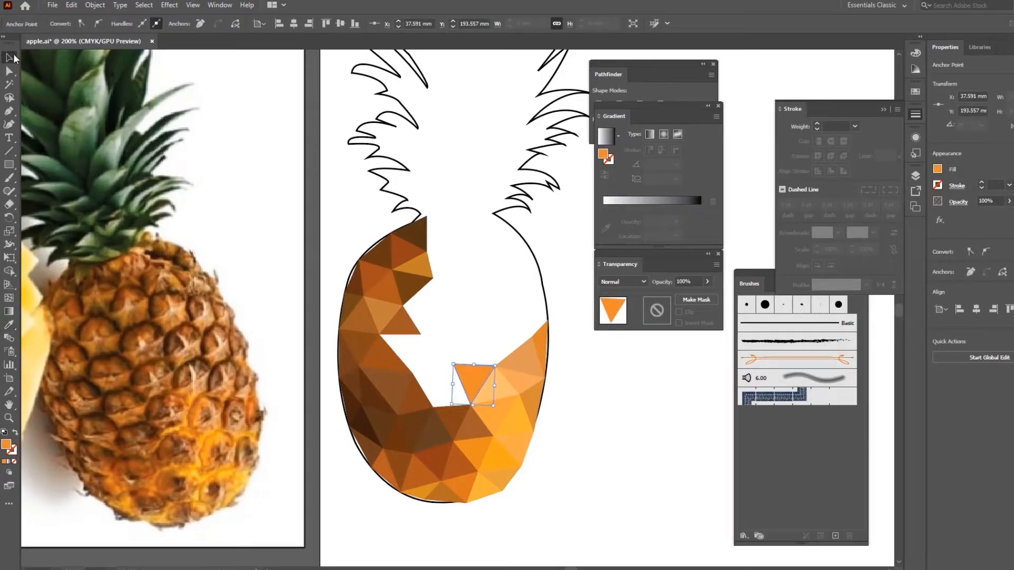
drag(493, 369, 433, 407)
key(i)
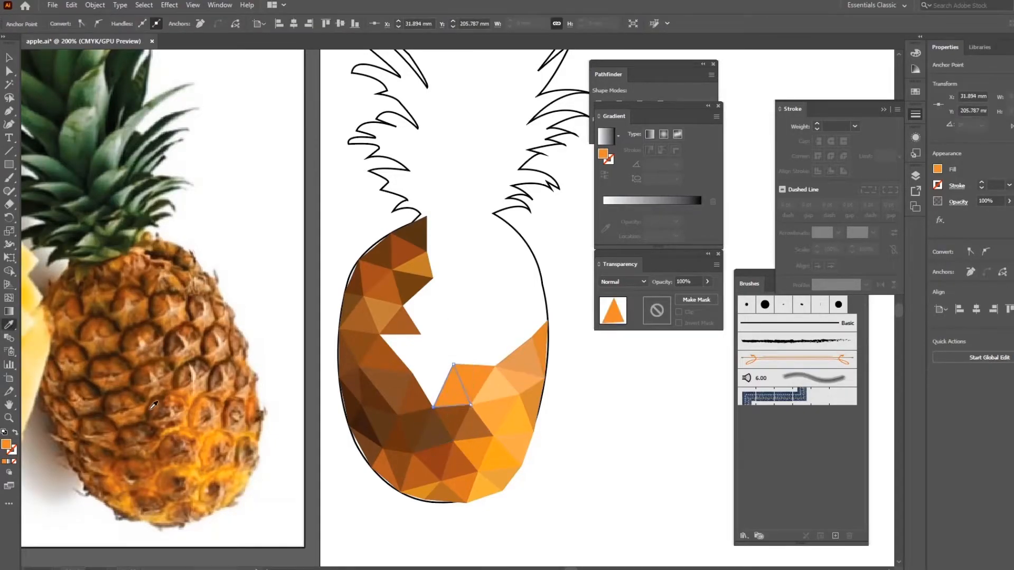
click(173, 395)
click(8, 58)
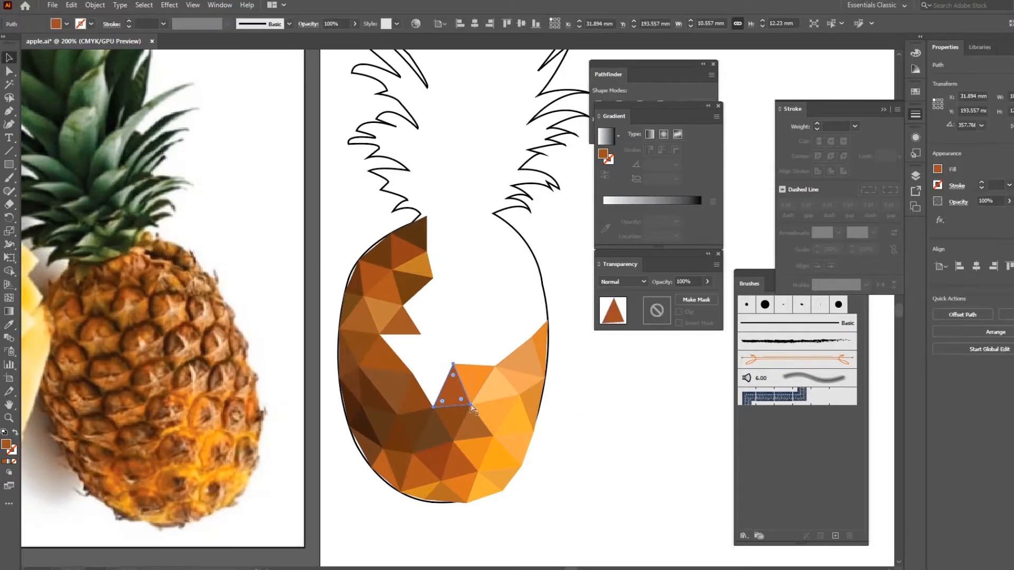
Continue from the reddish-brown triangle toward the upper-left cluster with two adjoining brown triangles coloured from the photo
key(a)
drag(472, 405, 413, 373)
key(i)
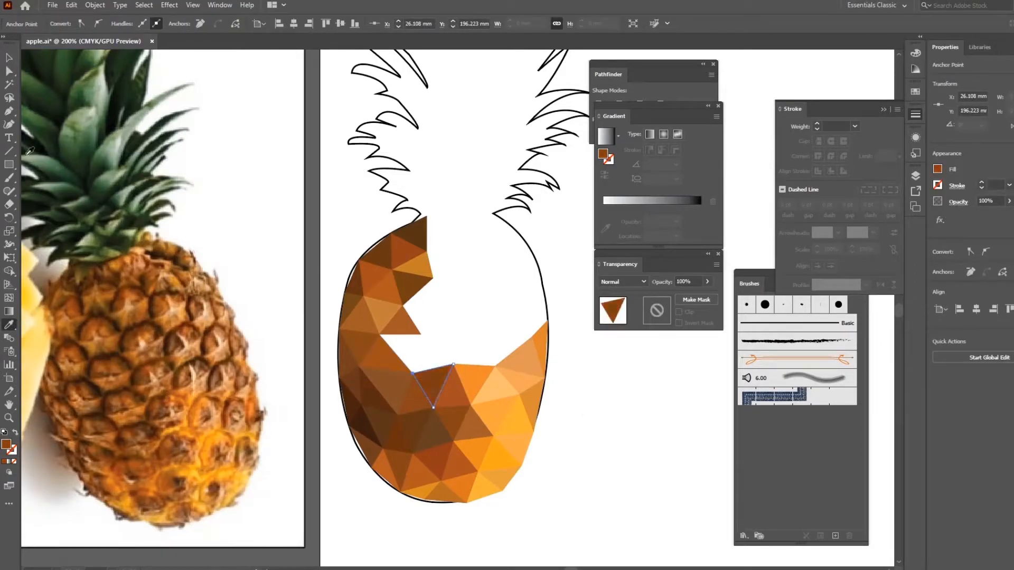
key(a)
click(434, 408)
drag(434, 409, 421, 334)
key(i)
click(88, 379)
click(106, 362)
key(v)
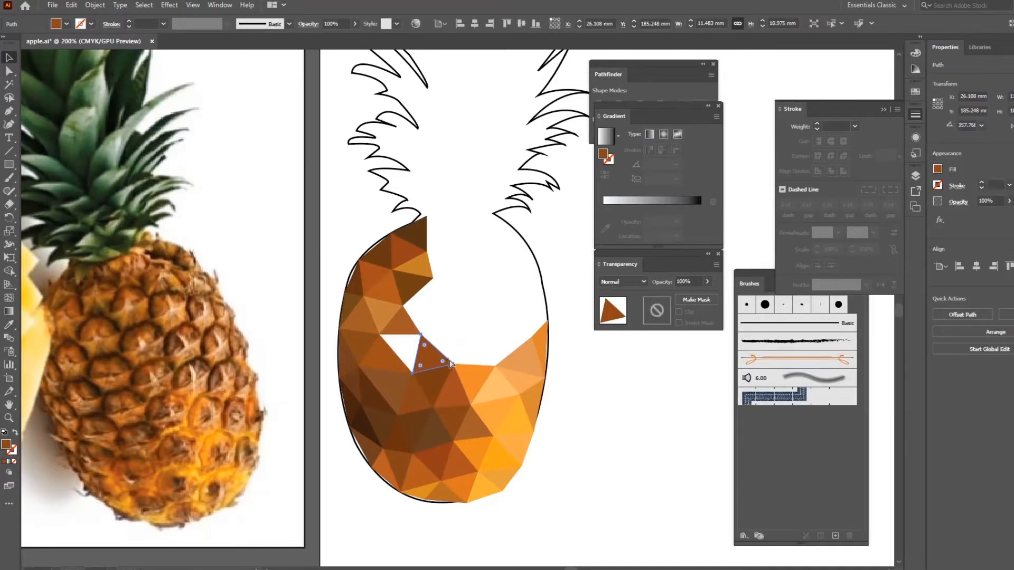
Duplicate the last brown triangle to close the remaining white gap on its left, using a brown sampled from the photo
drag(454, 364, 379, 334)
click(89, 384)
click(96, 390)
click(440, 309)
Duplicate a brown triangle at the centre, pull its corner up into the empty area, and fill it from the photo
drag(468, 299, 435, 316)
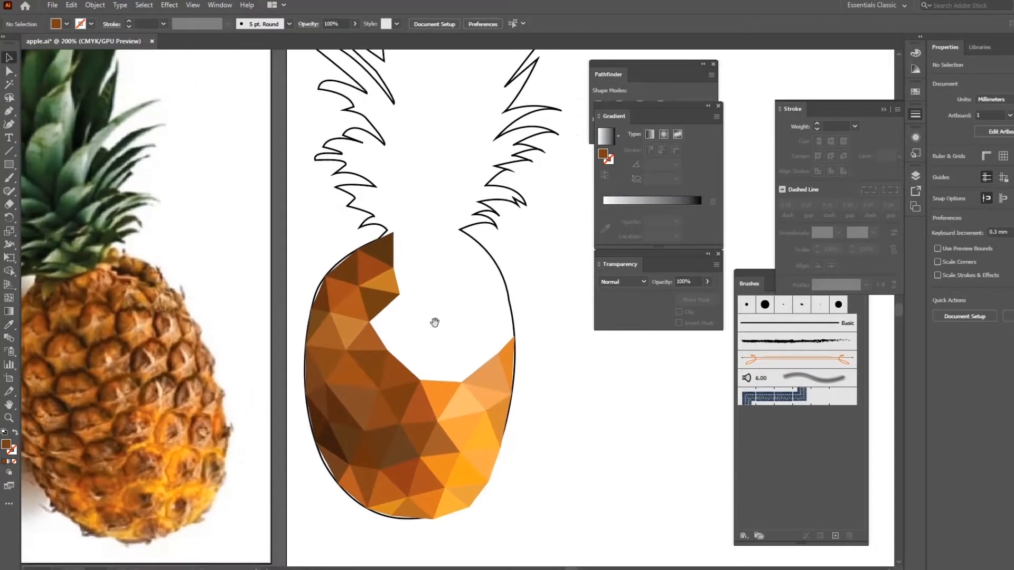
click(404, 370)
drag(380, 390, 437, 336)
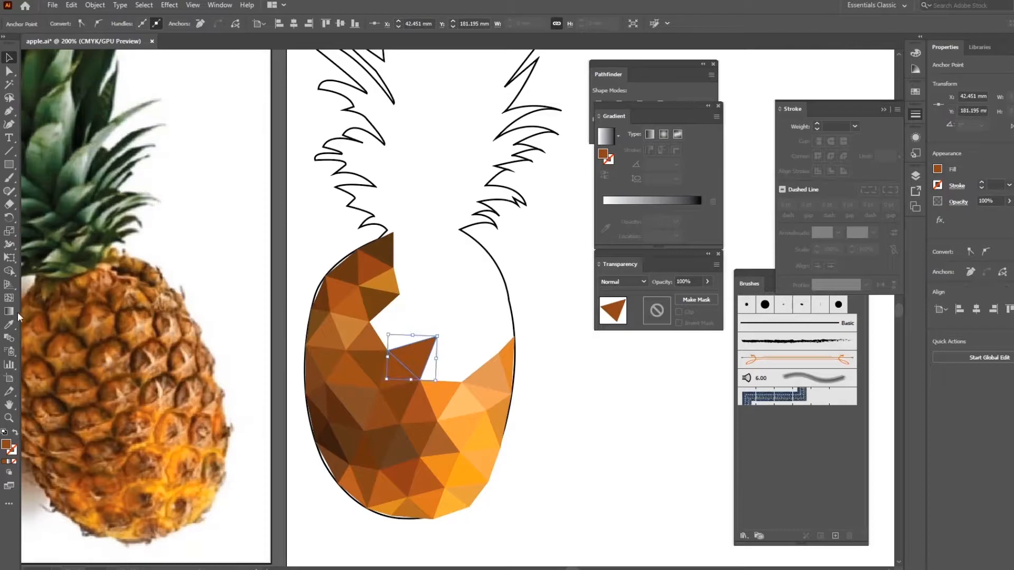
click(9, 325)
click(88, 364)
key(v)
Duplicate the inverted orange triangle, pull its bottom corner up to the central peak, and fill it with an orange from the photo
click(448, 368)
click(444, 394)
ctrl+click(437, 422)
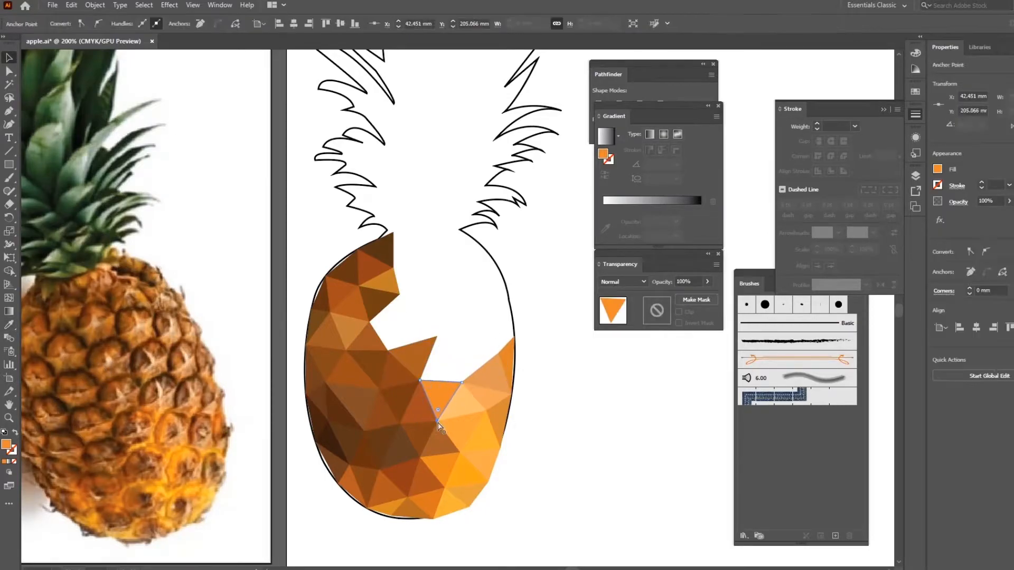
drag(441, 358, 438, 337)
click(152, 407)
key(v)
Duplicate the peach triangle near the right edge and stretch its outer corner across to the central peak
click(509, 359)
ctrl+click(515, 338)
drag(515, 338, 437, 336)
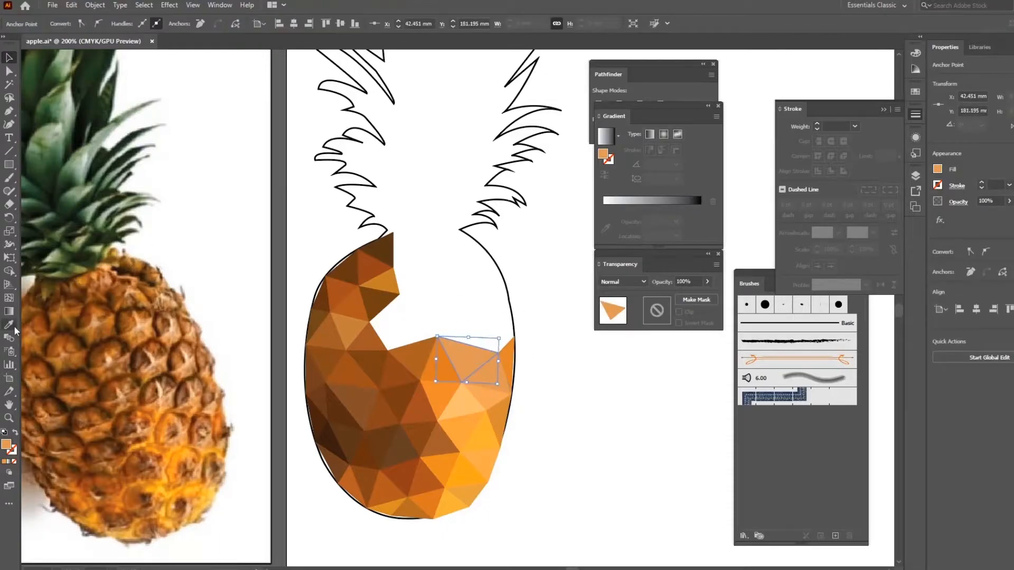
Duplicate the wide orange triangle upward as a peach peak, and add a narrow peach triangle joining it to the right outline
ctrl+click(463, 382)
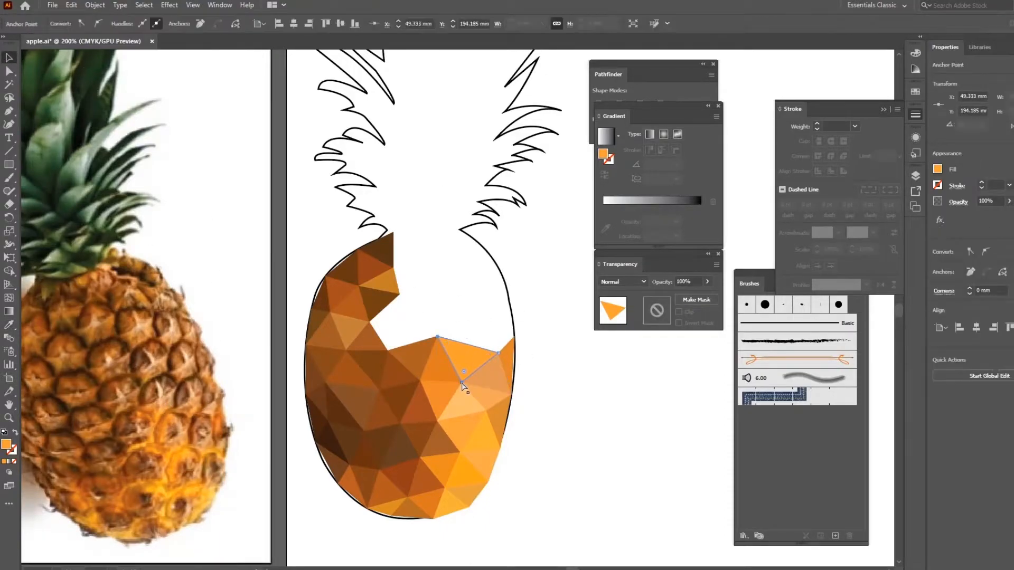
drag(481, 305, 480, 302)
key(i)
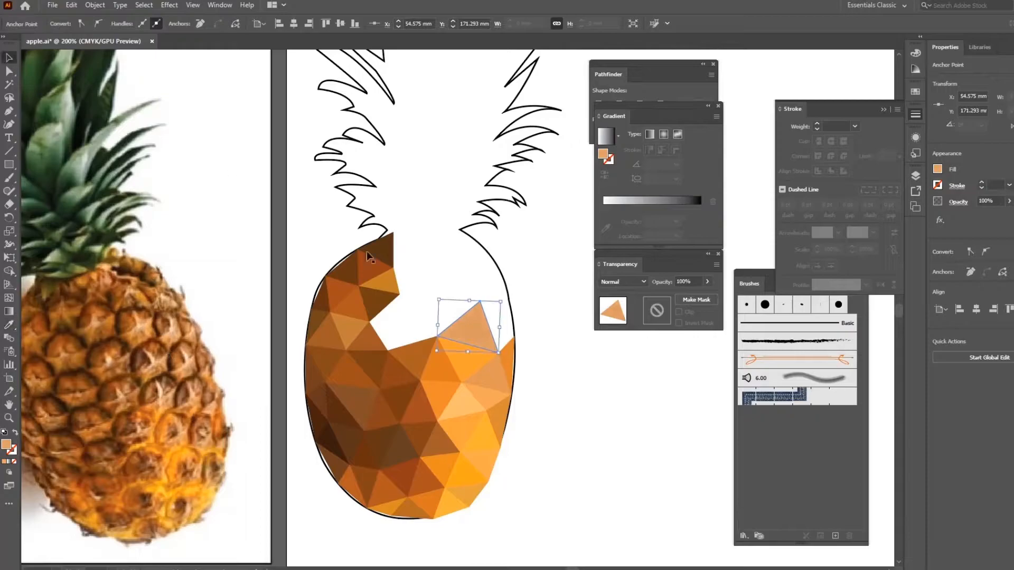
key(a)
drag(438, 337, 516, 335)
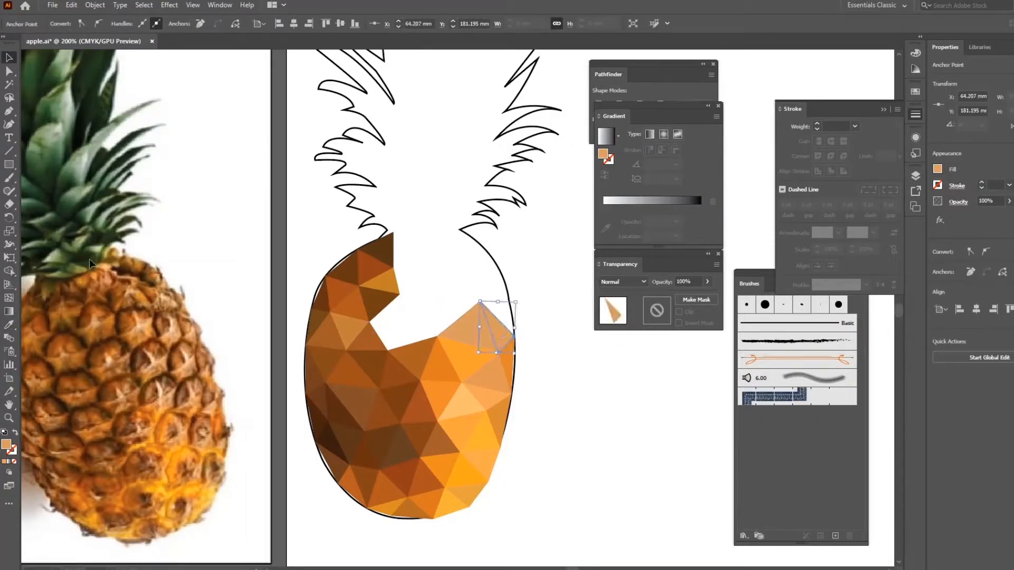
scroll(606, 441, up, 2)
Fill the notch beside the upper-left cluster with a triangle and colour it brown from the photo
key(v)
drag(494, 362, 418, 306)
key(a)
drag(381, 368, 473, 354)
click(106, 353)
Fill the triangle linking the upper-left cluster to the orange area with a rust brown from the photo, and save the document
key(v)
key(a)
key(i)
click(100, 358)
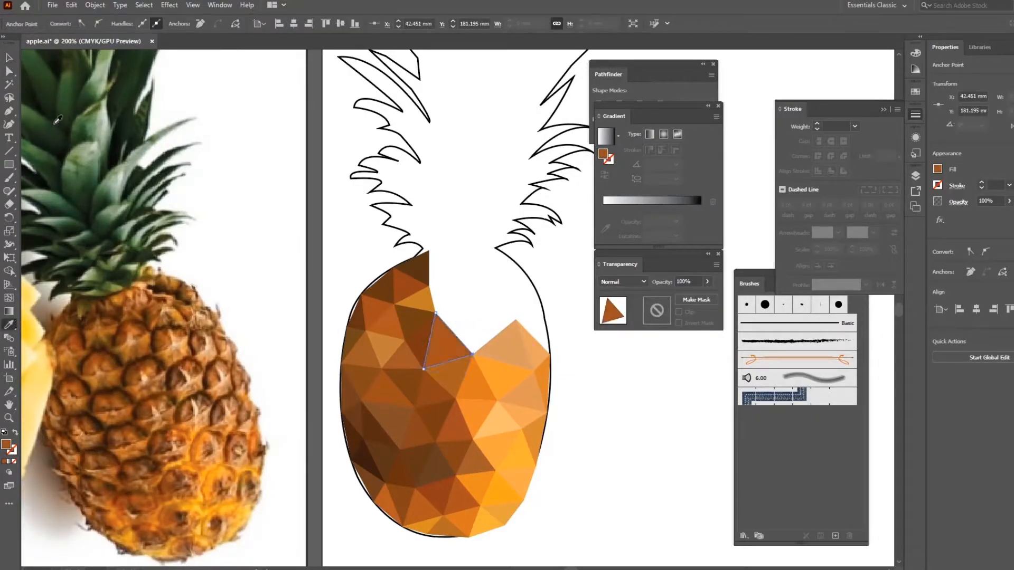
key(v)
drag(420, 270, 423, 270)
click(483, 294)
key(ctrl+z)
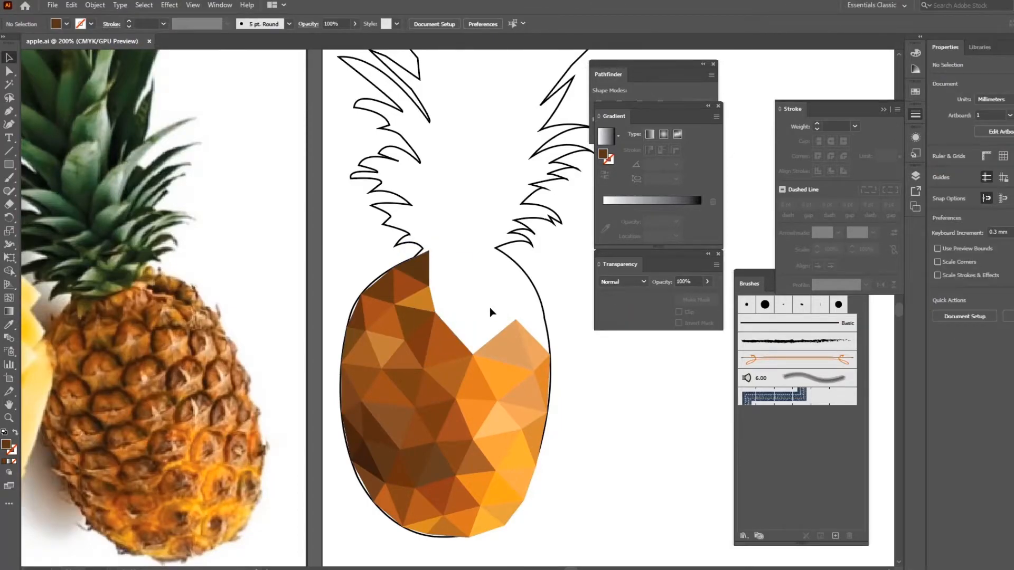
Duplicate the peach peak triangle, pull its lower corner across to the left cluster, and fill it with an orange-brown from the photo
drag(485, 255, 488, 270)
click(522, 359)
key(ctrl+c)
key(ctrl+f)
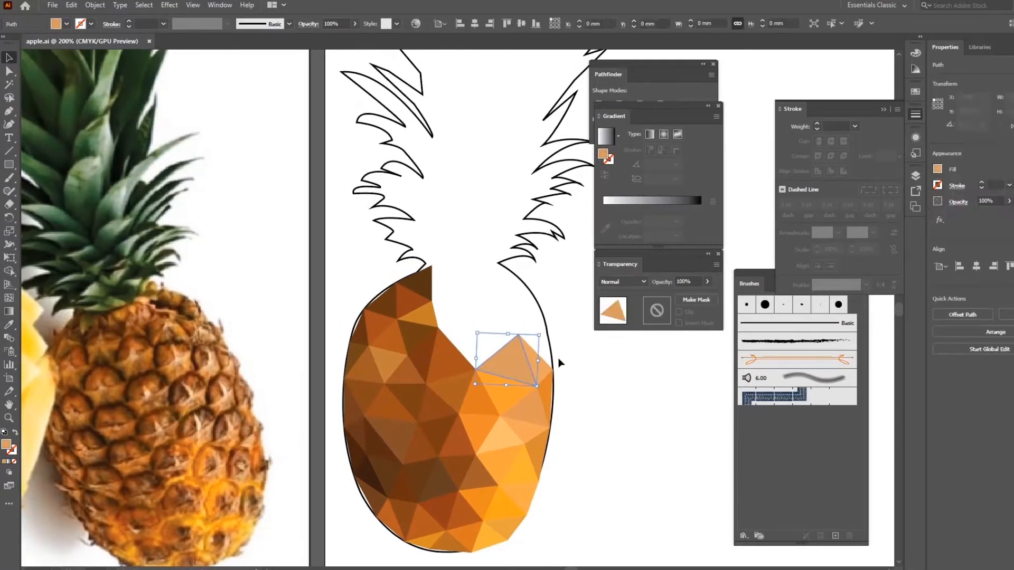
drag(537, 385, 437, 328)
key(i)
click(129, 228)
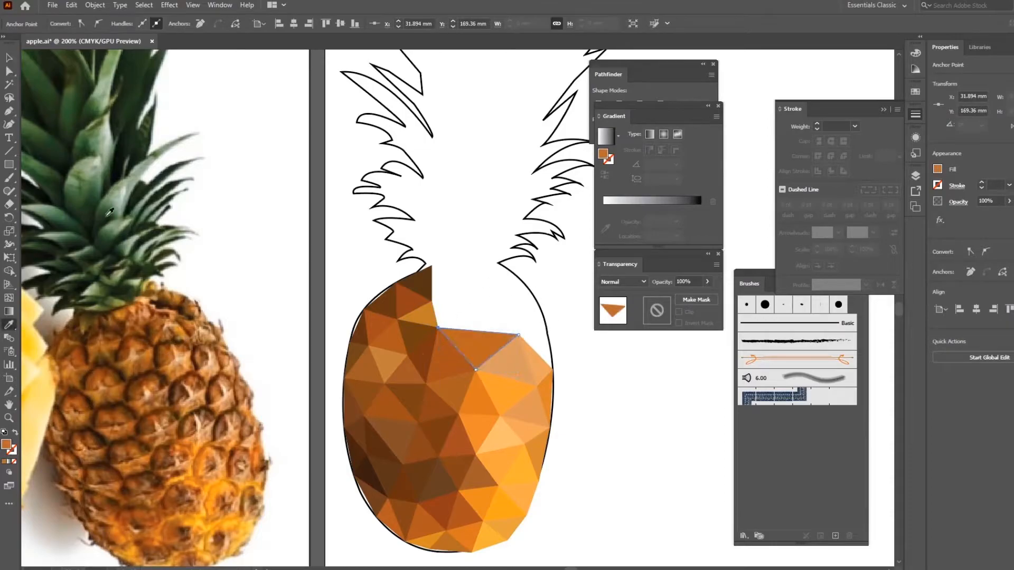
Duplicate the narrow peach triangle upward along the right outline and fill it with a tan from the photo
click(536, 354)
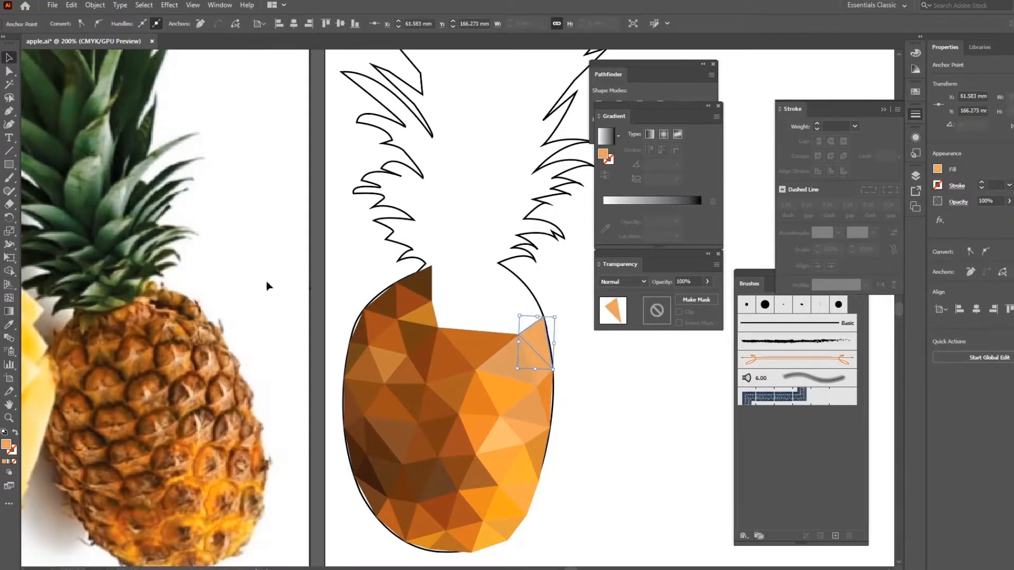
click(216, 355)
key(v)
Duplicate the wide orange-brown triangle, pull its bottom corner upward, and fill it with an orange-brown sampled from the photo
click(478, 309)
click(488, 338)
drag(478, 370, 479, 297)
key(ctrl+z)
key(i)
click(167, 356)
click(173, 357)
key(v)
Duplicate the narrow tan triangle on the right outline, extend the copy upward along the outline, and fill it with a light brown
click(510, 305)
click(532, 336)
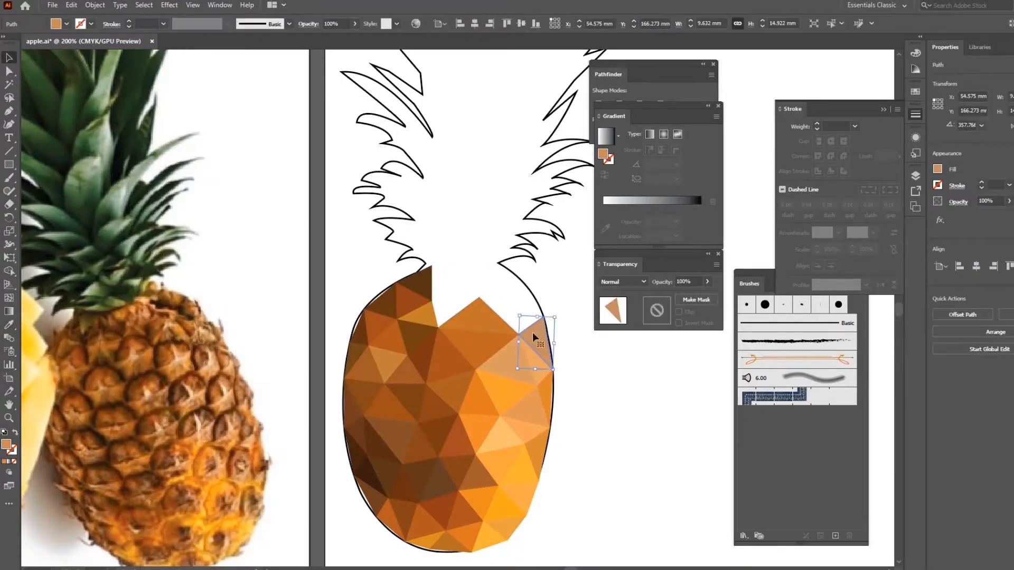
ctrl+click(553, 370)
drag(527, 286, 529, 286)
click(7, 75)
click(552, 297)
click(563, 305)
mouse_move(592, 417)
mouse_down()
mouse_move(583, 402)
mouse_move(578, 413)
mouse_up()
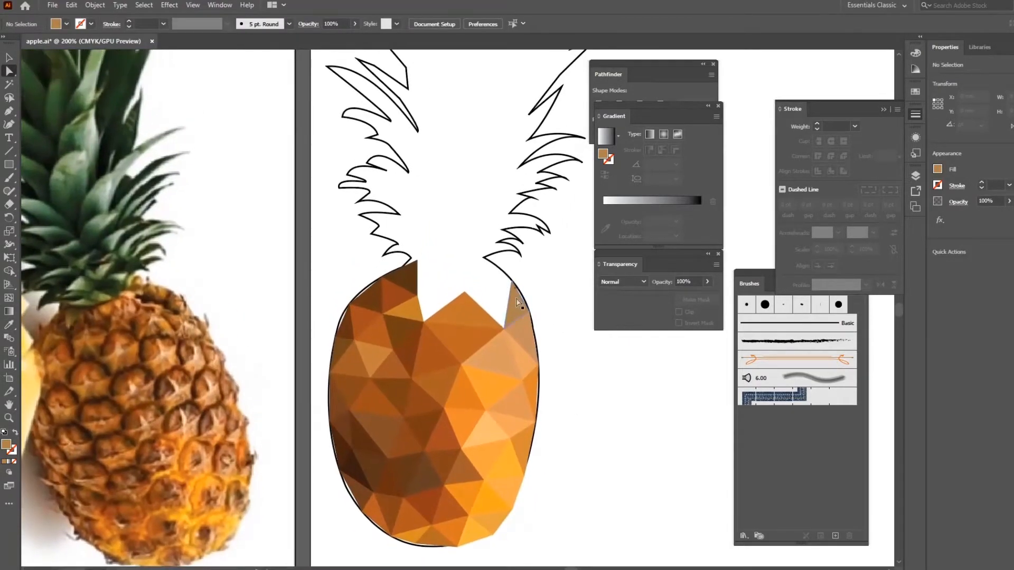
Draw a triangle between the orange-brown peak and the right outline triangle, and fill it with a rust orange sampled from the photo
click(464, 309)
click(550, 313)
click(13, 62)
click(464, 311)
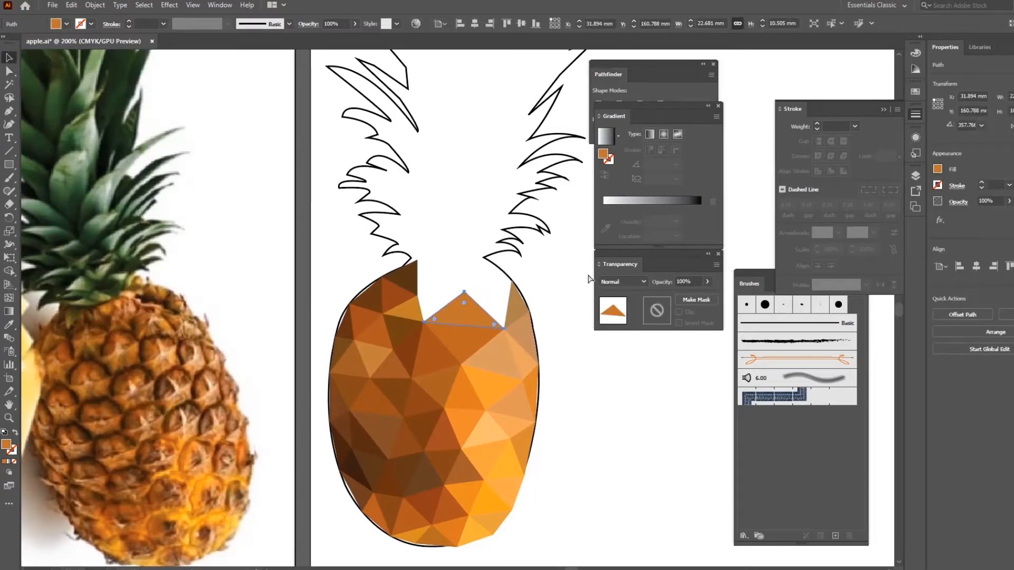
key(p)
click(511, 281)
click(465, 291)
click(505, 329)
click(512, 280)
key(v)
key(i)
click(161, 312)
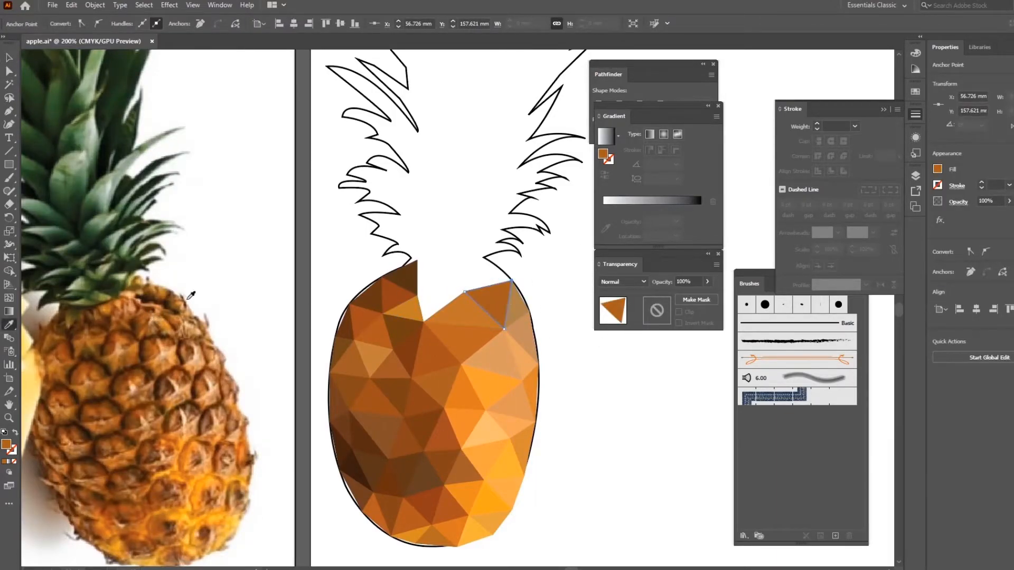
Extend a copy of the golden upper-left triangle across to the orange-brown peak and fill it with a golden brown from the photo
click(407, 310)
drag(382, 313, 464, 291)
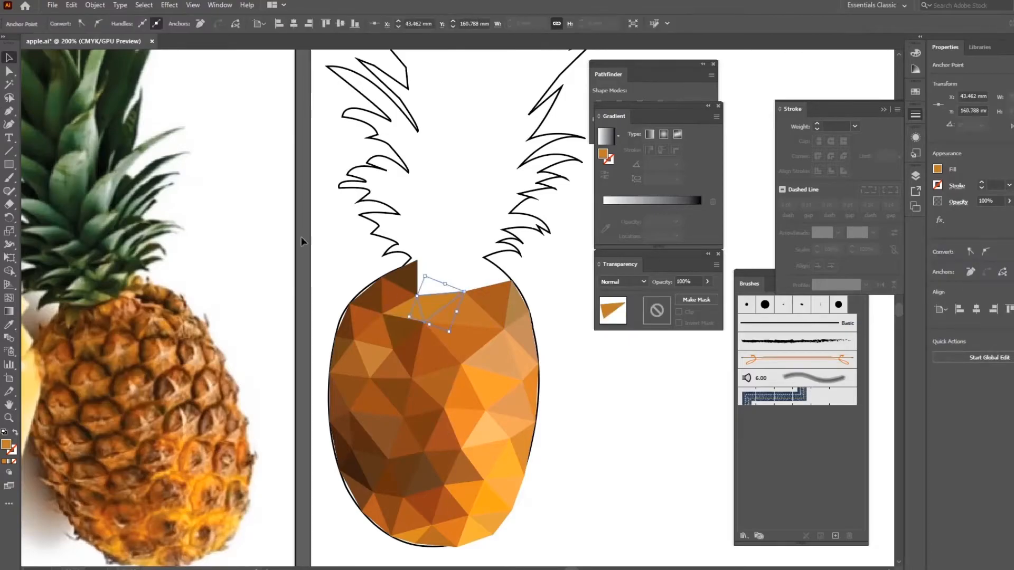
click(80, 341)
key(v)
Add a triangle between the dark upper-left triangle and the orange-brown peak, and fill it with a brown sampled from the photo
click(469, 214)
drag(468, 214, 512, 331)
click(453, 394)
drag(512, 386, 487, 360)
click(398, 366)
drag(398, 366, 480, 381)
key(i)
click(181, 396)
click(119, 405)
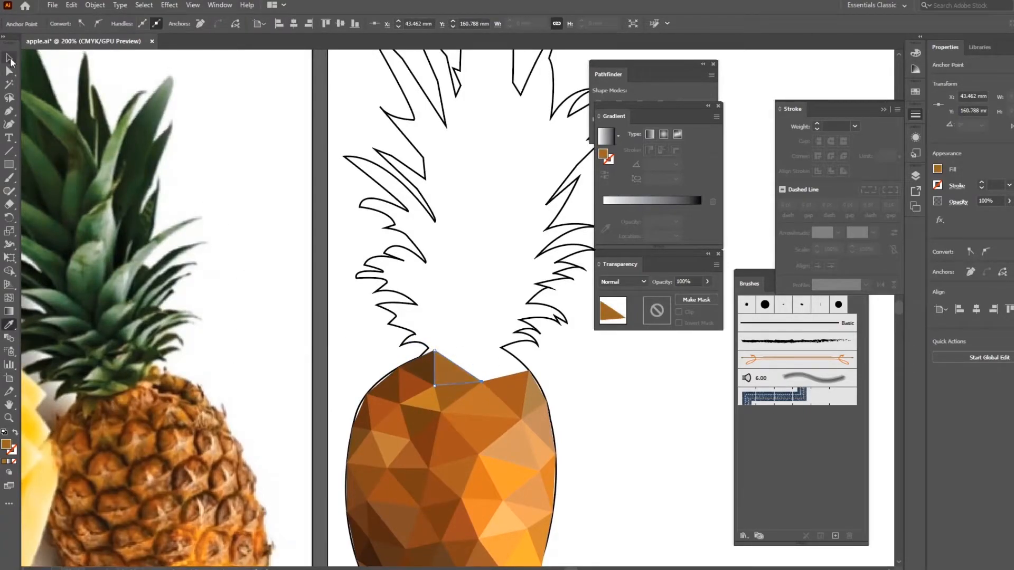
Duplicate the rust-orange upper-right triangle, pull its lower corner up to the body's top edge, and fill it with a golden brown from the photo
key(v)
click(513, 385)
key(ctrl+c)
key(ctrl+f)
drag(521, 419, 462, 312)
click(169, 378)
key(v)
key(ctrl+z)
Stretch a copy of the golden-brown triangle across the gap at the body's top and fill it with a dark green from the leaves
drag(530, 373, 435, 350)
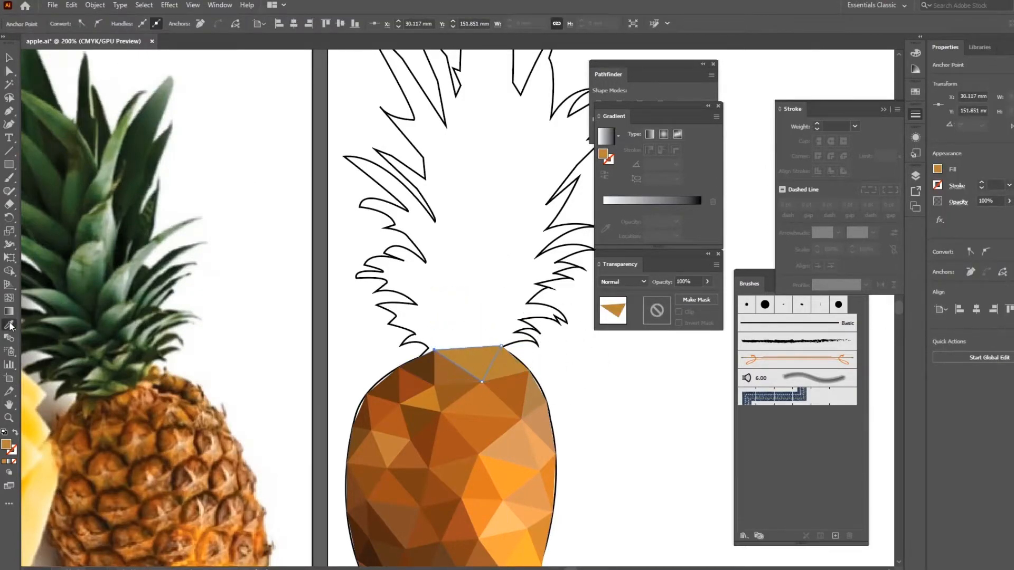
click(128, 381)
key(v)
Duplicate the dark green triangle, pull its bottom corner up into a peak, and fill it with an olive green from the leaves
ctrl+click(482, 381)
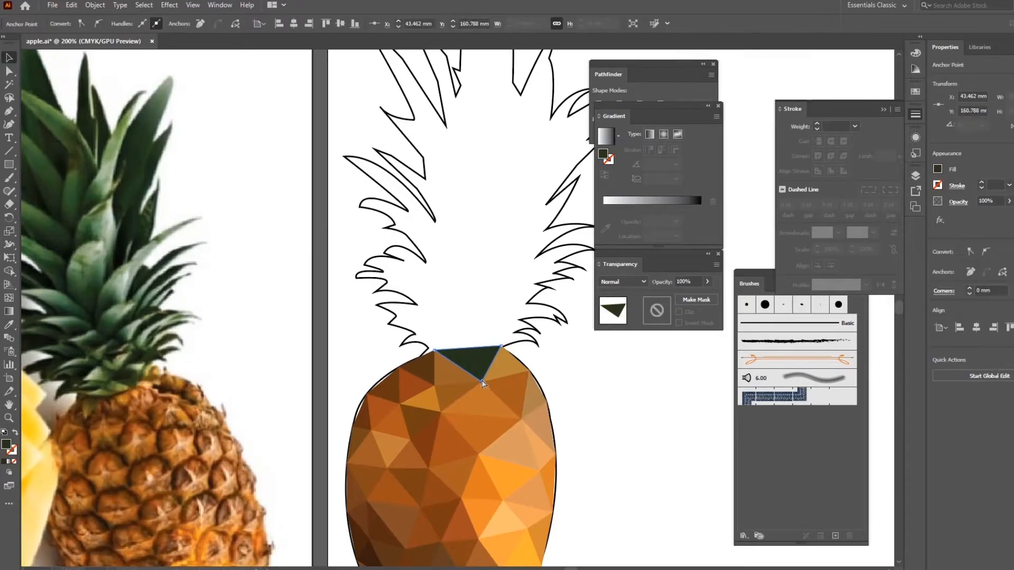
drag(479, 322, 513, 332)
key(i)
click(93, 101)
key(v)
Duplicate the olive-green triangle toward the lowest right leaf and fill the copy with a sage green sampled from the photo
key(i)
key(v)
key(ctrl+c)
key(ctrl+f)
click(479, 323)
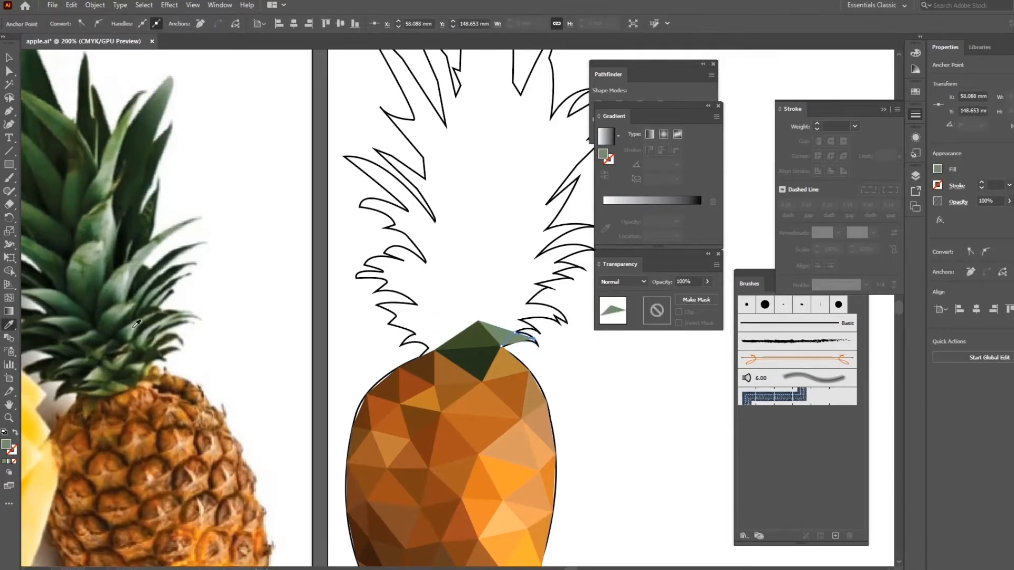
Add two adjoining dark green triangles on the crown base's left side by duplicating and reshaping, coloured from the photo's leaves
drag(435, 266, 454, 251)
click(510, 324)
key(ctrl+c)
key(ctrl+f)
drag(520, 332, 434, 319)
key(i)
click(48, 80)
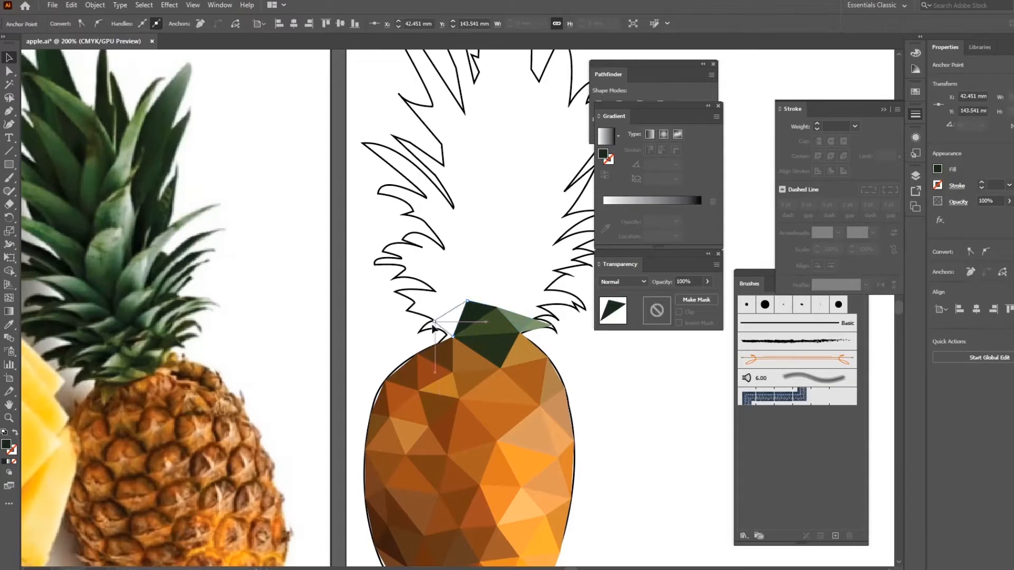
scroll(381, 362, up, 2)
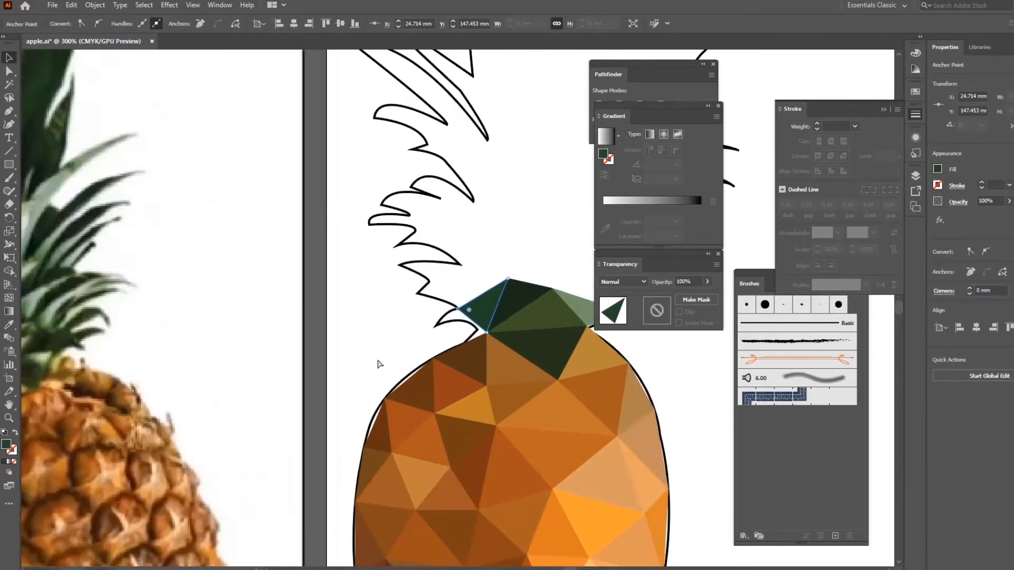
Duplicate the leftmost dark green triangle, pull its corner to the lowest left leaf tip, and fill it with a muted green from the photo
drag(530, 318, 462, 355)
key(ctrl+c)
key(ctrl+f)
drag(482, 289, 385, 354)
key(i)
drag(204, 329, 746, 313)
click(280, 373)
drag(723, 349, 39, 374)
key(v)
Add a grey-green triangle above the sage triangle on the crown's right side, reaching the leaf outline
click(374, 338)
drag(403, 190, 390, 240)
key(a)
drag(369, 415, 404, 363)
key(ctrl+minus)
key(ctrl+minus)
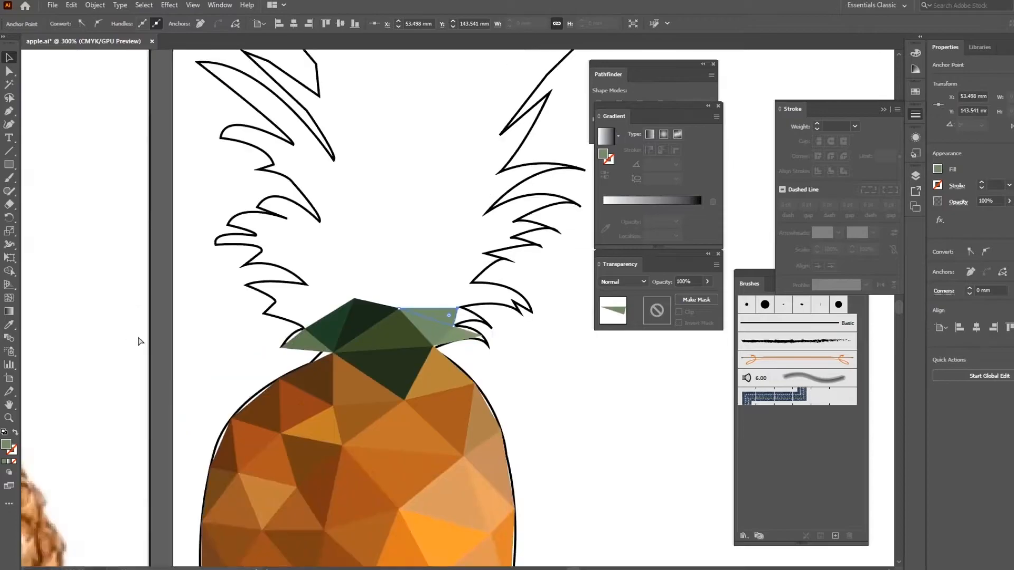
Add a small pale green triangle at the tip of the second right leaf, coloured from the photo
drag(164, 290, 180, 349)
drag(474, 378, 438, 371)
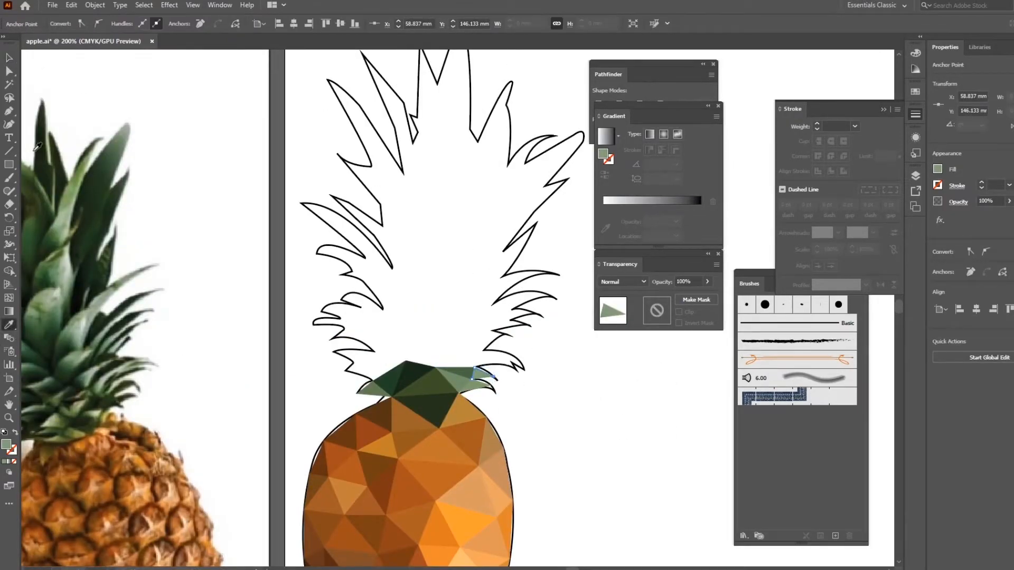
key(v)
click(515, 364)
Duplicate the darkest green triangle on the crown, pull its lower corner up into a new peak, and fill it with a dark green from the photo
click(418, 372)
ctrl+click(392, 397)
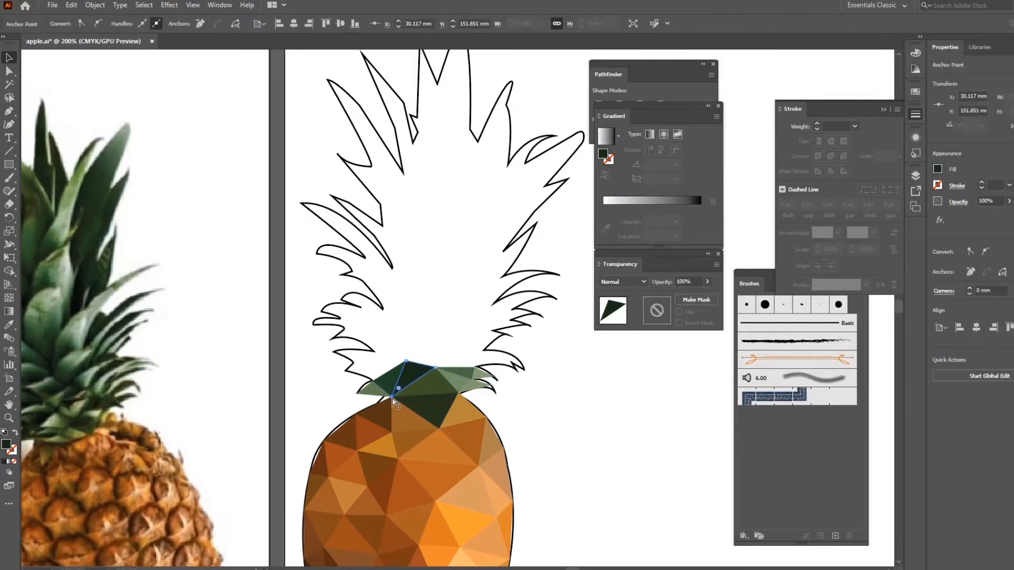
drag(392, 397, 428, 338)
key(i)
click(38, 334)
key(v)
Duplicate the grey-green triangle on the right, pull its lower corner to the new crown peak, and fill it with a medium green from the photo
click(430, 319)
click(461, 372)
drag(466, 374, 388, 309)
click(71, 331)
click(9, 57)
click(467, 346)
click(371, 320)
Duplicate the medium green triangle, pull its inner corner outward to the right, and fill it with a deeper green from the photo
key(a)
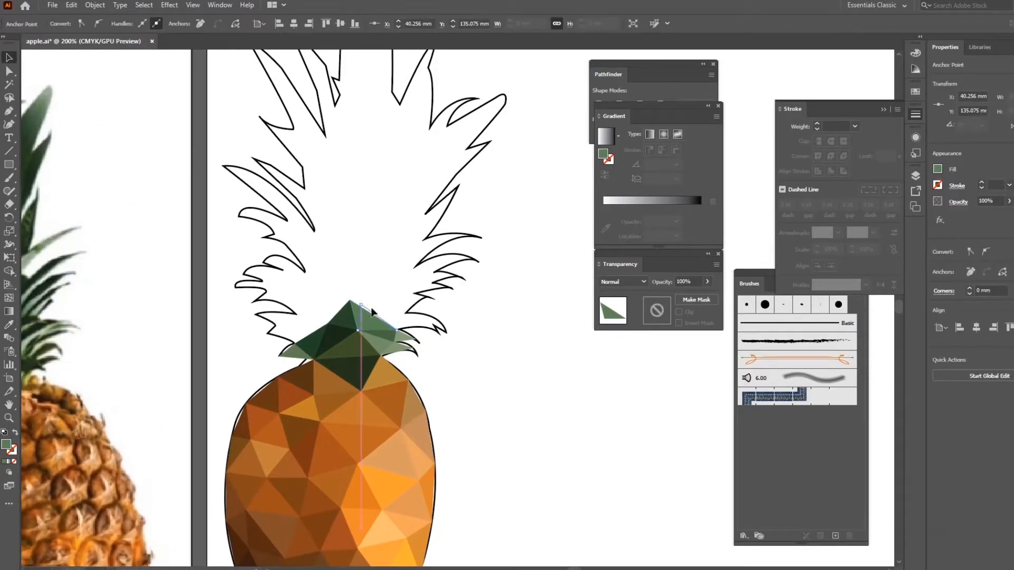
click(358, 330)
drag(358, 330, 399, 306)
key(i)
click(101, 317)
key(v)
Duplicate the deeper green right triangle, pull its peak corner out to the leaf tip, and fill it with a light green from the photo
click(523, 322)
click(358, 309)
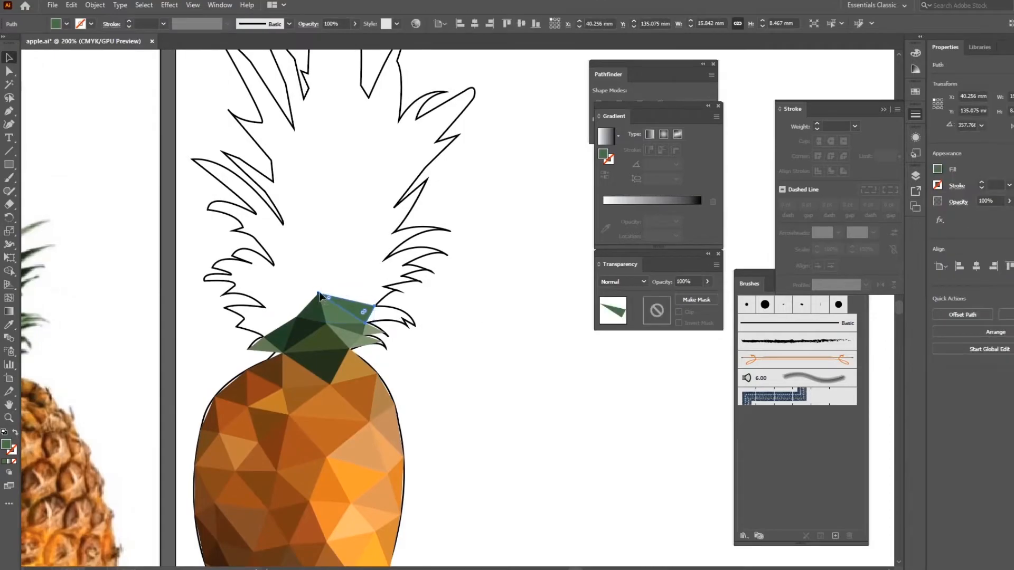
key(a)
drag(320, 293, 410, 319)
drag(366, 255, 450, 195)
key(i)
key(v)
Duplicate a green triangle on the crown's left side, pull its corner toward the next left leaf, and fill it with a green from the photo
click(406, 239)
click(408, 300)
key(ctrl+c)
key(ctrl+f)
drag(409, 316, 303, 293)
key(i)
click(101, 278)
key(v)
Add an adjoining triangle above it on the left leaf and fill it with a dark teal green sampled from the photo
key(i)
drag(379, 300, 486, 287)
click(40, 70)
click(455, 291)
Duplicate the teal green left triangle, pull its inner corner out to the leaf tip, and fill it with a light green from the photo
drag(384, 285, 382, 280)
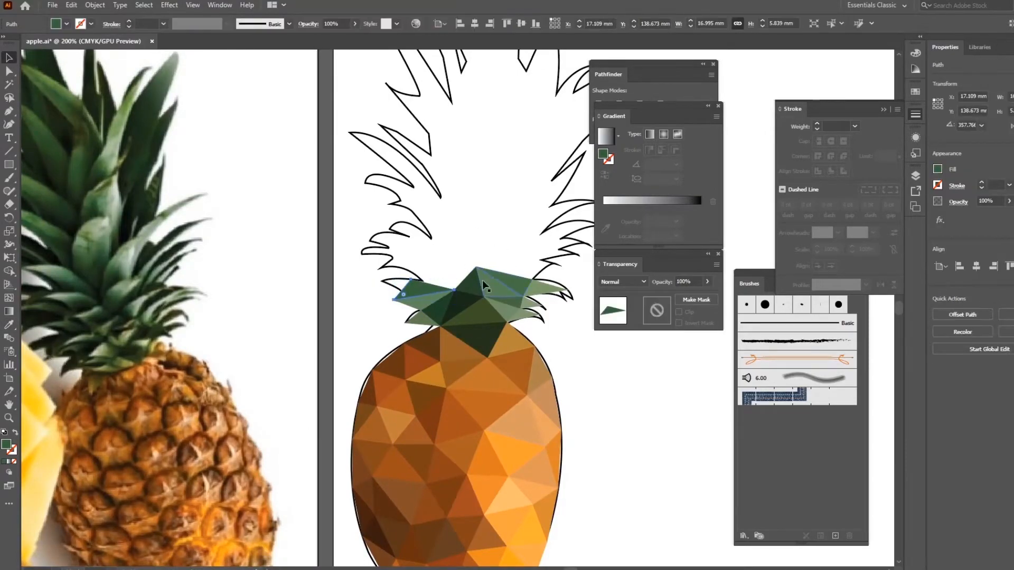
click(121, 258)
key(v)
click(452, 215)
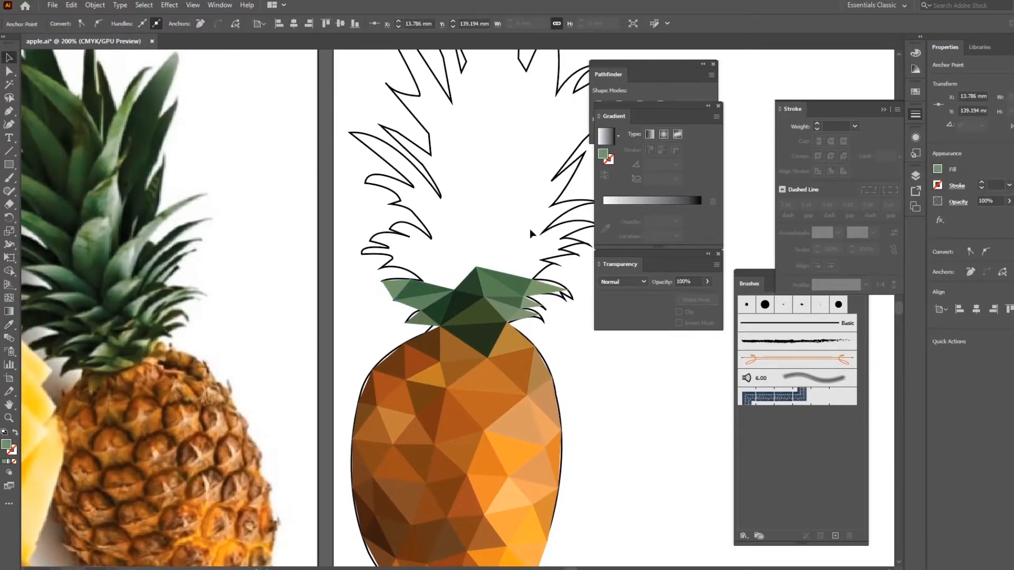
Duplicate the teal green left triangle, pull its lower corner above the leaf, and fill it with an olive green from the photo
drag(452, 216, 374, 284)
click(350, 360)
drag(316, 370, 398, 337)
drag(398, 337, 500, 310)
key(i)
drag(143, 80, 109, 132)
click(110, 154)
key(v)
Duplicate the olive green left triangle and pull its left corner across to the crown's central peak to bridge the gap
drag(415, 260, 334, 228)
scroll(351, 343, up, 3)
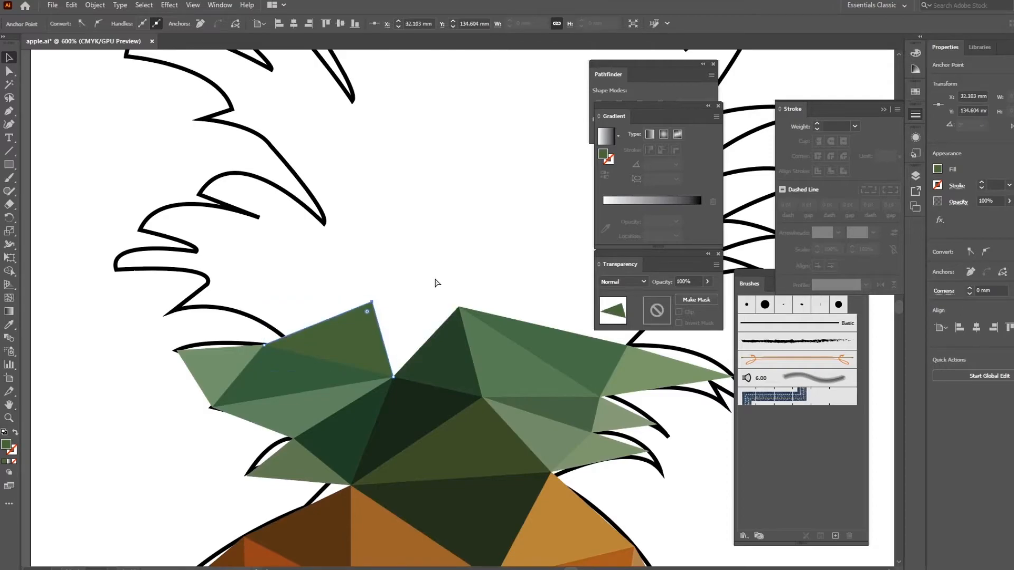
drag(265, 346, 459, 315)
key(ctrl+minus)
key(ctrl+minus)
key(ctrl+minus)
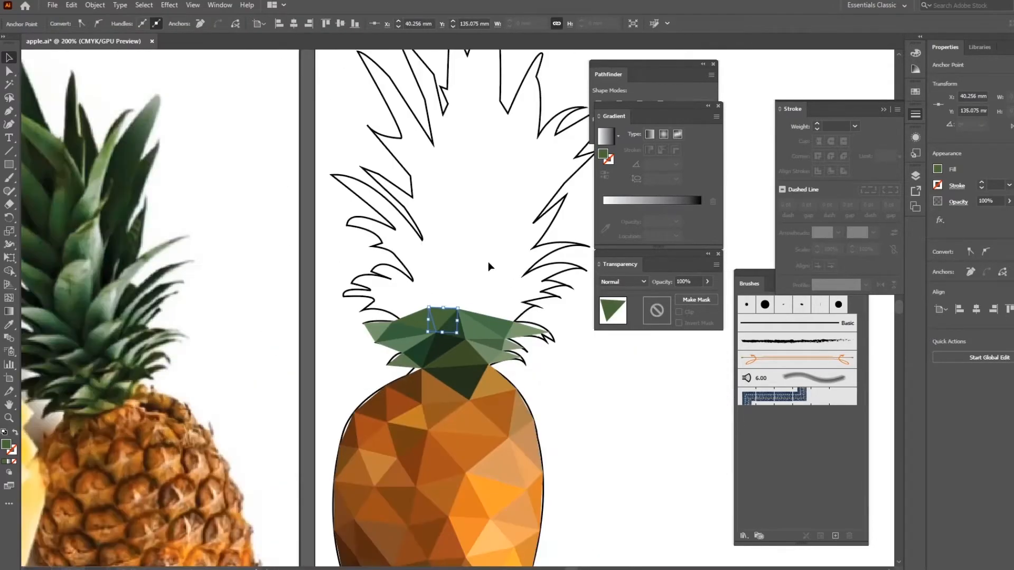
Fill the bridging triangle beside the crown's central peak with a darker green sampled from the photo
drag(488, 262, 528, 279)
click(9, 325)
click(370, 340)
drag(538, 345, 468, 330)
key(a)
click(331, 323)
key(v)
click(377, 344)
key(ctrl+c)
key(ctrl+f)
key(a)
click(386, 337)
key(v)
click(9, 326)
click(80, 254)
click(9, 58)
click(570, 370)
drag(516, 406, 471, 422)
Duplicate the green triangle right of the central peak, pull its lower corner up into a new peak, and fill it with a photo green
click(450, 350)
key(ctrl+c)
key(ctrl+f)
ctrl+click(465, 366)
drag(465, 366, 439, 311)
drag(440, 310, 449, 279)
click(9, 326)
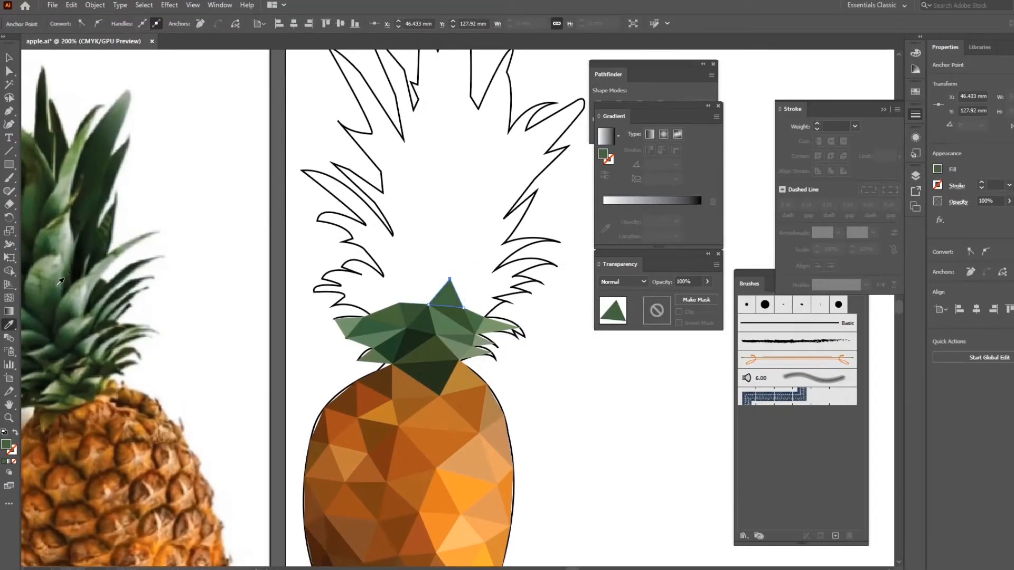
Duplicate the bridging triangle, pull its lower corner up into a second peak on the left, and fill it with a photo green
click(412, 307)
key(ctrl+c)
key(ctrl+f)
ctrl+click(407, 328)
drag(407, 328, 406, 267)
drag(272, 271, 321, 281)
click(9, 326)
Duplicate the olive green left triangle, raise its inner corner into a peak by the left leaf, and fill it with a very dark green
click(433, 323)
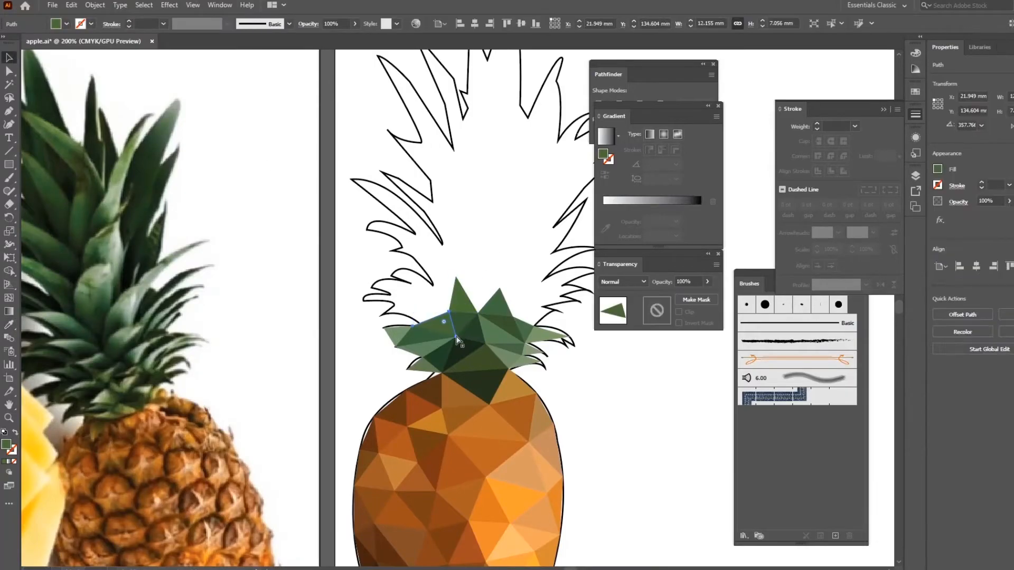
key(ctrl+c)
key(ctrl+f)
drag(457, 339, 430, 287)
drag(275, 282, 309, 274)
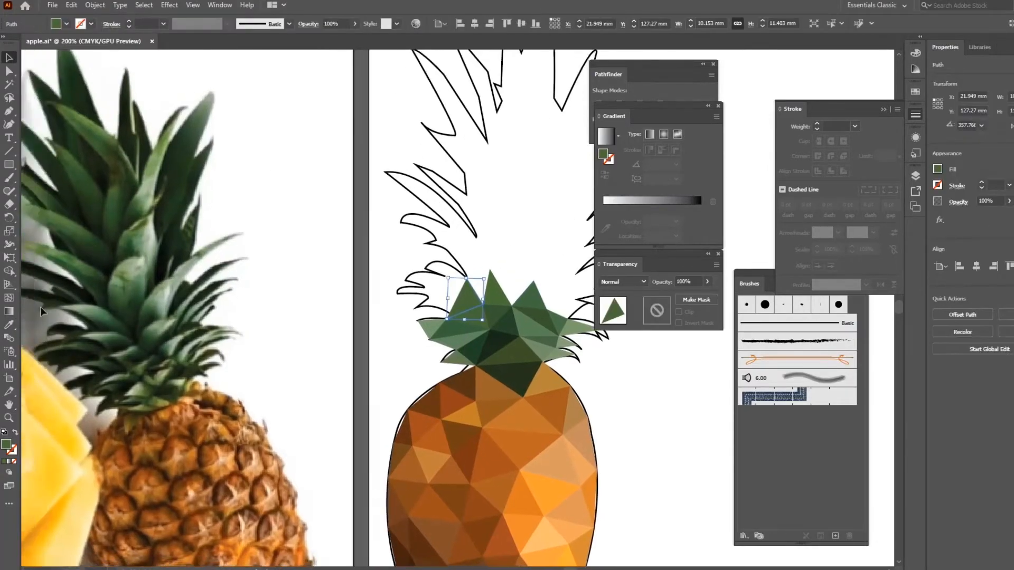
click(61, 298)
Duplicate the very dark left triangle, pull its inner corner out to the left leaf, and fill it with a dark green from the photo
key(v)
key(ctrl+c)
key(ctrl+f)
drag(482, 304, 418, 294)
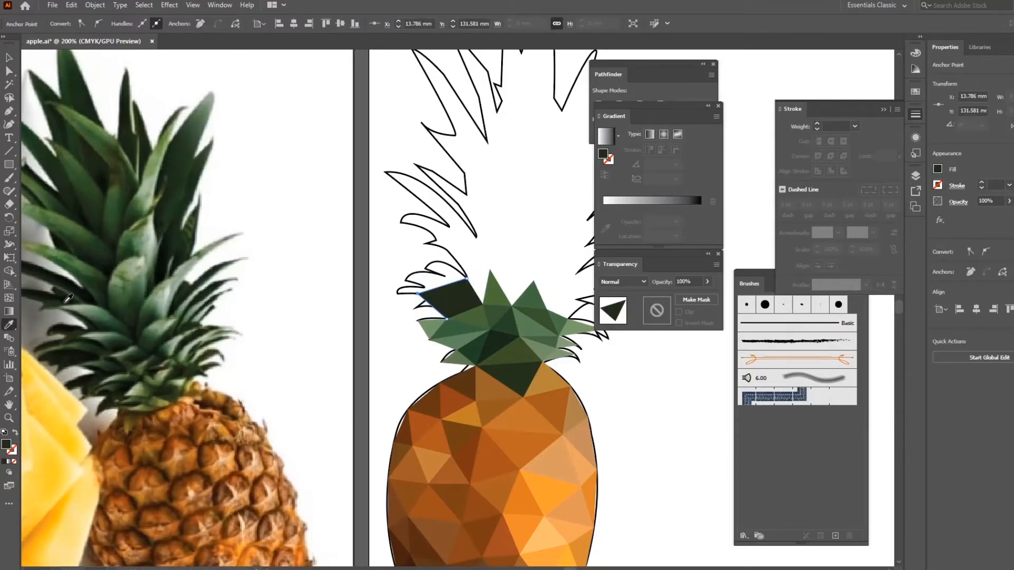
click(59, 344)
key(v)
Duplicate the dark green left leaf triangle, pull its lower corner above the leaf, and fill it with a medium green from the photo
drag(138, 253, 92, 290)
key(ctrl+c)
key(ctrl+f)
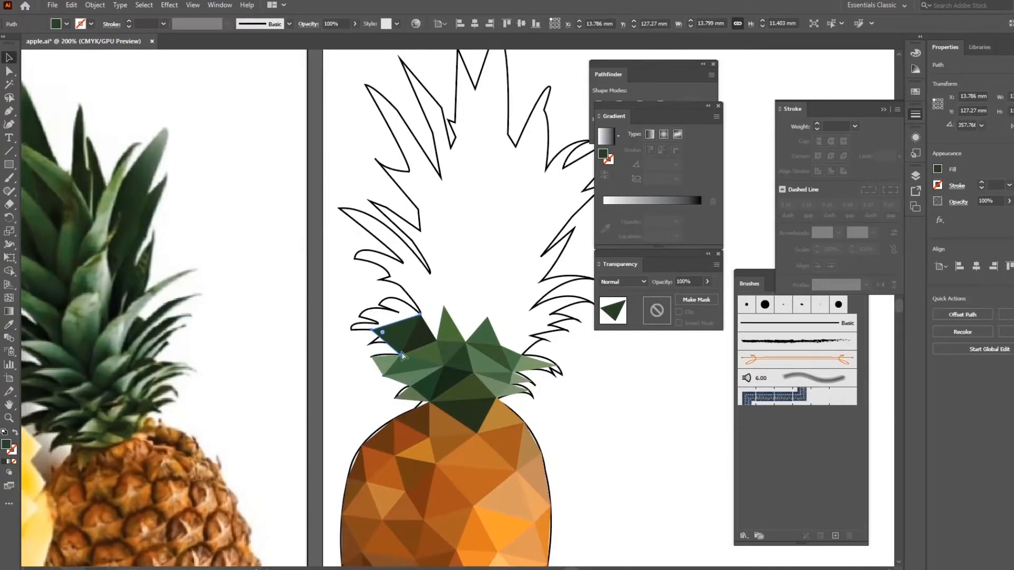
ctrl+click(399, 355)
drag(400, 355, 379, 305)
drag(435, 329, 496, 320)
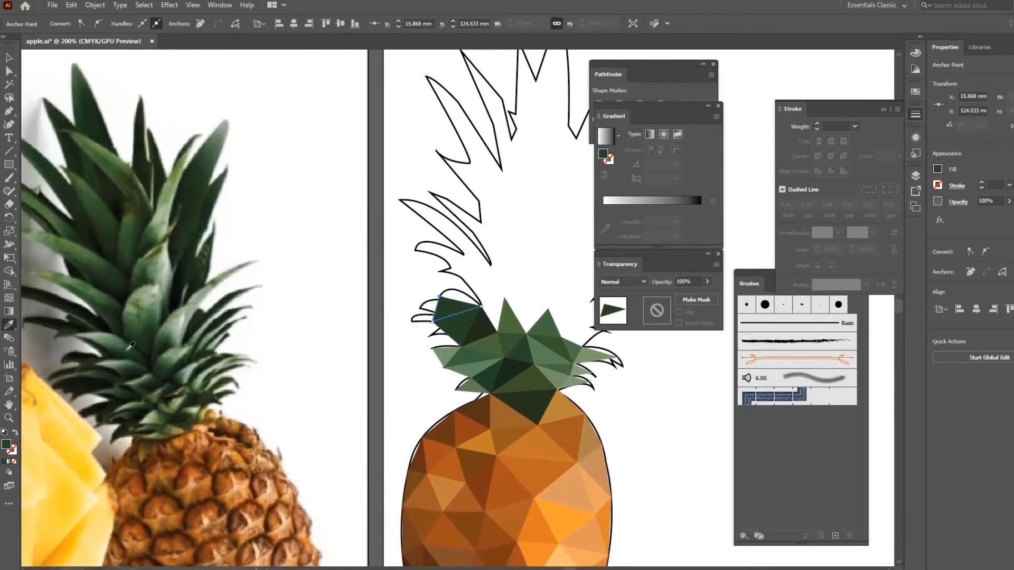
click(131, 347)
Duplicate the medium green left leaf triangle, pull its inner corner out to the leaf tip, and fill it with a light green
ctrl+click(483, 306)
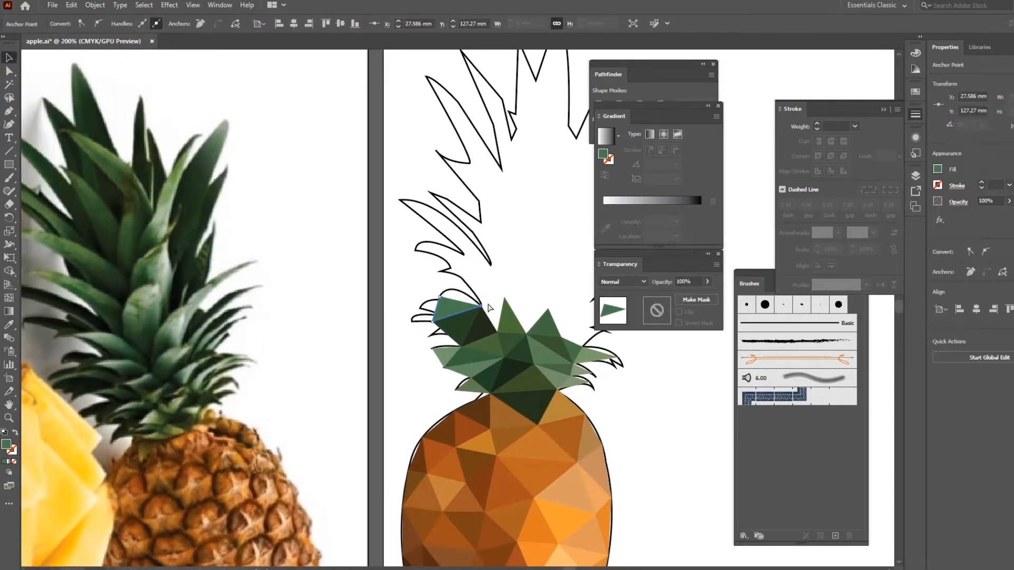
mouse_move(409, 307)
mouse_down()
mouse_move(482, 306)
mouse_move(407, 315)
mouse_up()
key(Delete)
key(ctrl+z)
click(499, 269)
key(ctrl+plus)
key(ctrl+plus)
click(433, 311)
drag(507, 304, 849, 305)
key(i)
click(182, 256)
drag(389, 280, 47, 283)
drag(391, 282, 50, 279)
Add a green triangle closing the gap between the very dark left triangle and the neighbouring crown peak
click(9, 58)
click(338, 317)
click(335, 341)
drag(440, 276, 436, 319)
drag(286, 434, 372, 336)
key(ctrl+minus)
key(ctrl+minus)
key(ctrl+minus)
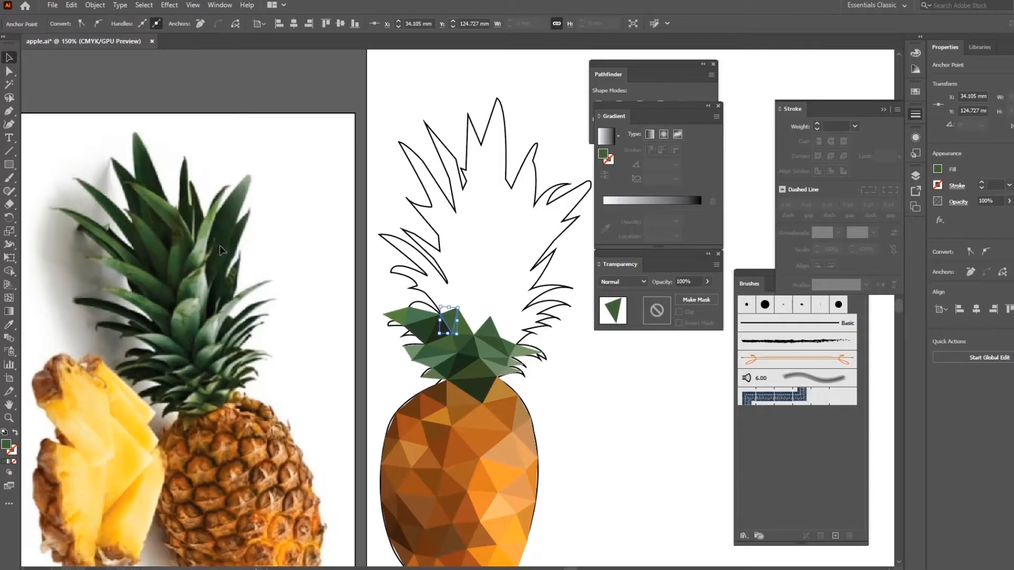
Duplicate the medium green left leaf triangle, pull a corner up to the next leaf tip, and fill it with a light green
click(296, 215)
drag(530, 313, 477, 326)
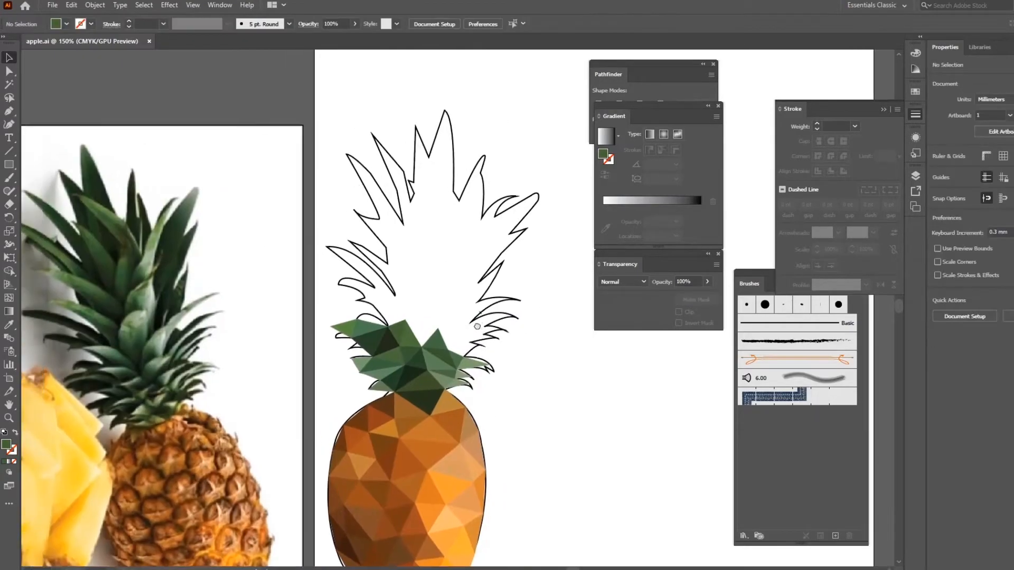
key(ctrl+plus)
mouse_move(345, 333)
mouse_down()
mouse_move(376, 352)
mouse_move(354, 323)
mouse_up()
click(376, 352)
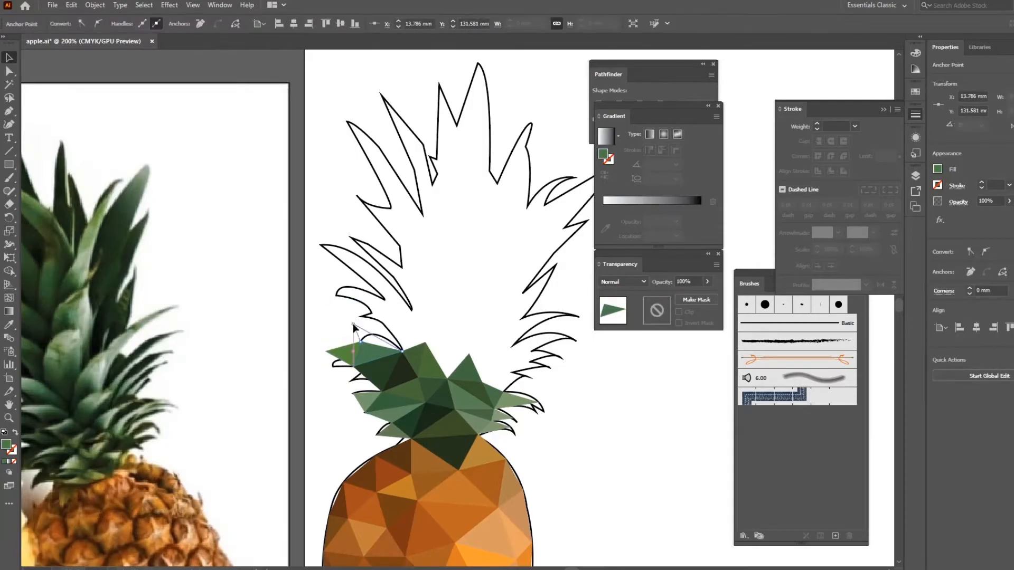
click(9, 58)
click(483, 296)
drag(493, 317, 420, 269)
Duplicate a green triangle on the crown's right side, pull its corner out toward the right leaf, and fill it with a dark olive green
click(358, 318)
click(419, 345)
key(a)
drag(421, 361, 448, 328)
key(i)
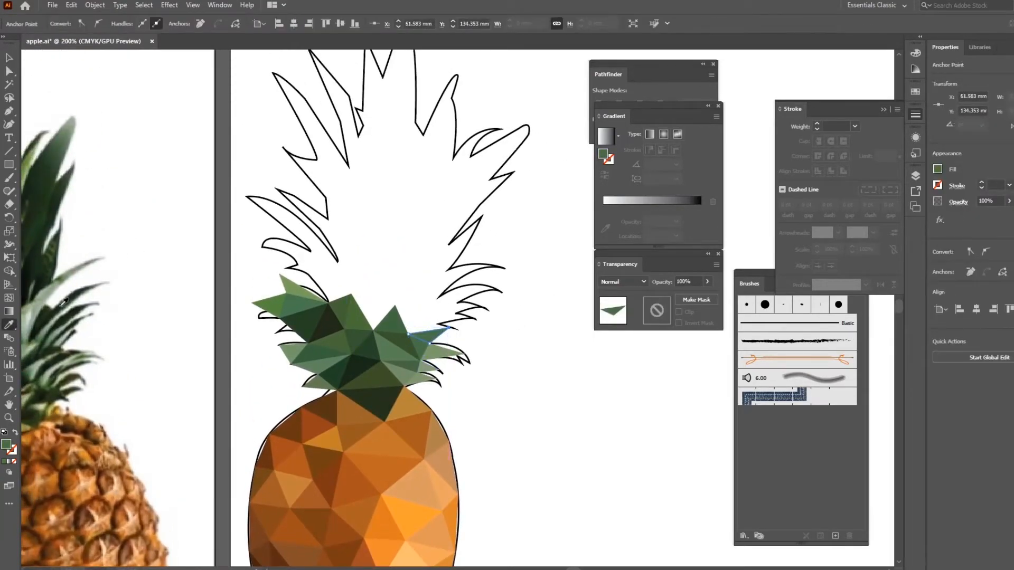
key(v)
key(ctrl+shift+a)
key(ctrl+1)
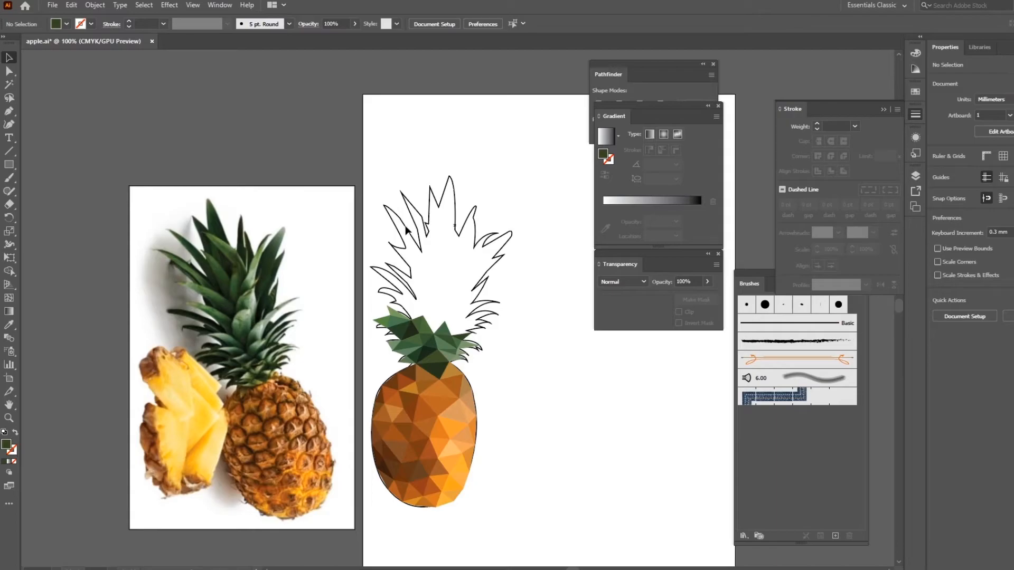
Add a dark green triangle connecting the crown's right peak to the tip of the dark olive triangle
key(ctrl+plus)
key(ctrl+z)
key(a)
drag(472, 375, 449, 306)
key(i)
click(164, 324)
key(v)
click(471, 309)
Add a dark green triangle between the two crown peaks and a muted green one above the dark right triangle
click(489, 328)
key(ctrl+c)
key(ctrl+f)
key(a)
key(v)
key(i)
click(96, 333)
drag(494, 260, 443, 271)
key(v)
click(480, 327)
drag(455, 357, 545, 325)
scroll(187, 274, right, 3)
key(v)
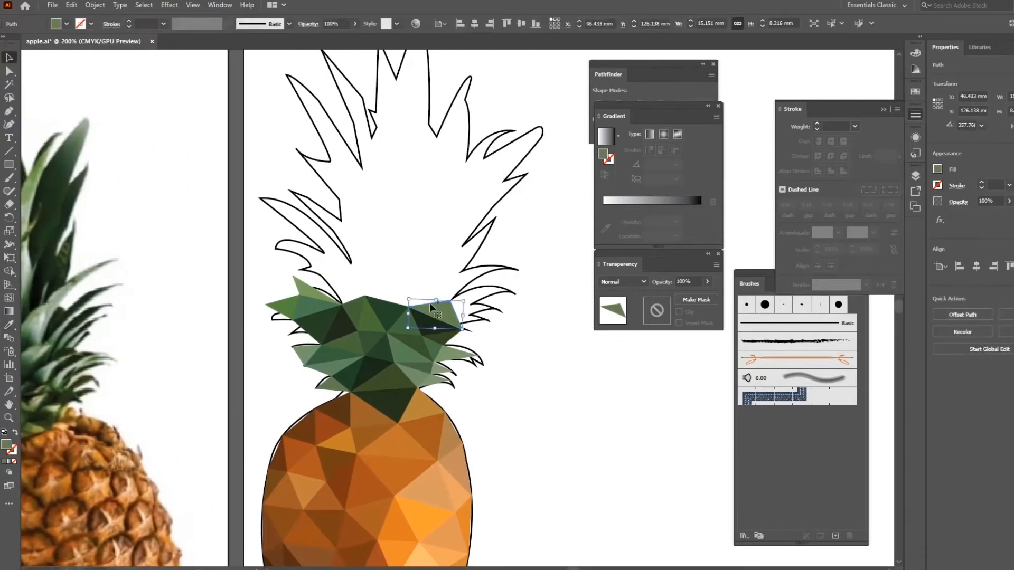
Duplicate the muted green right triangle, pull its inner corner out to the right leaf tip, and fill it with a photo green
click(484, 314)
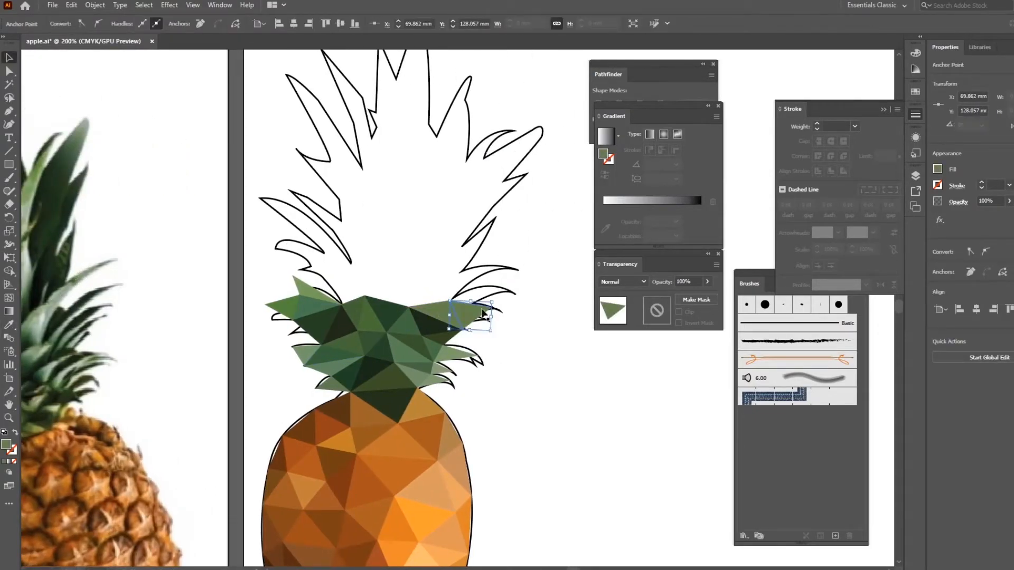
click(76, 274)
key(v)
drag(385, 177, 437, 224)
Duplicate the dark triangle between the two crown peaks, pull its lower corner up into a higher central peak, and fill it with medium green
click(438, 381)
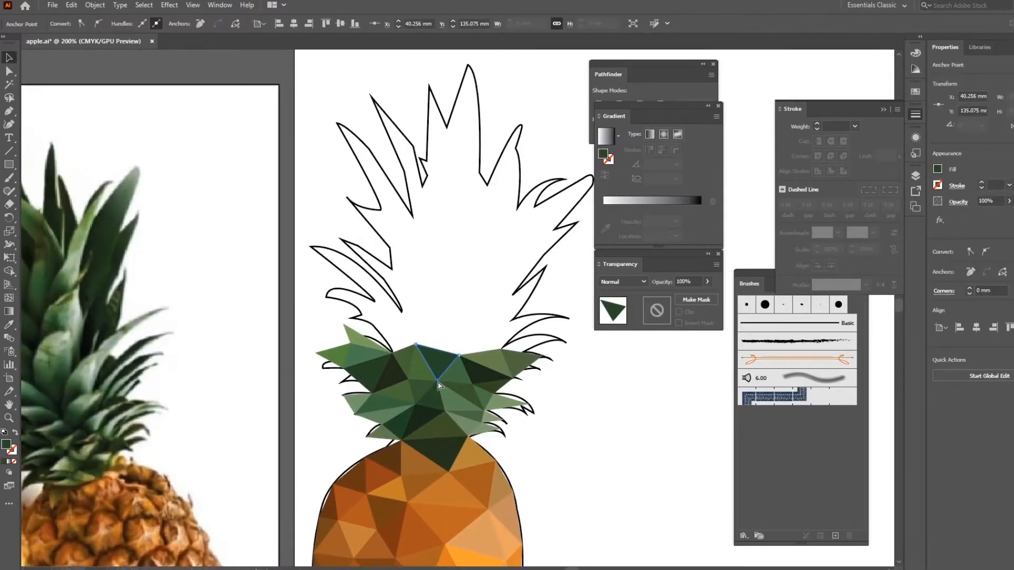
click(475, 256)
scroll(478, 233, down, 3)
scroll(479, 213, right, 1)
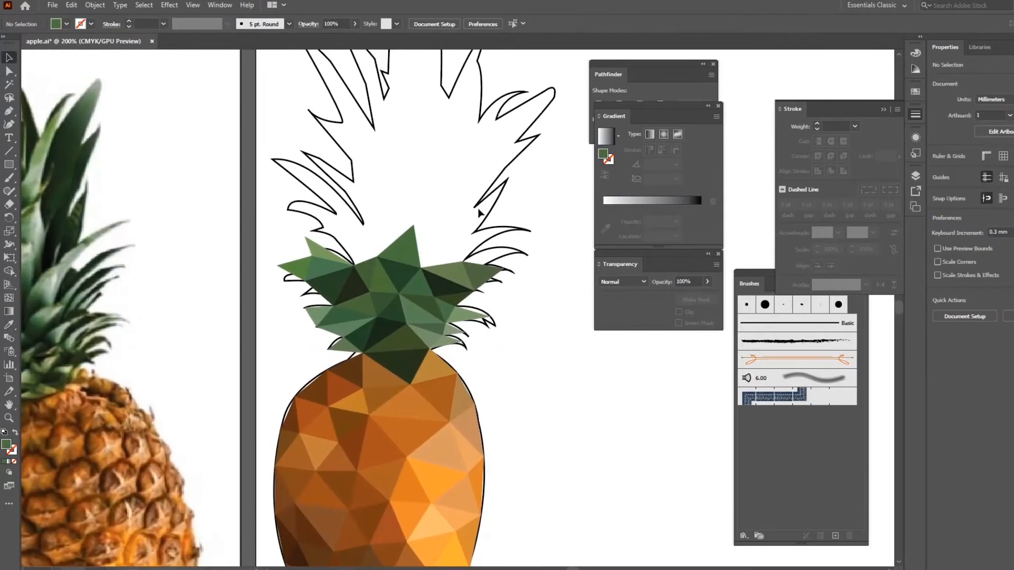
Add a triangle from the new central peak down to the muted green right triangle and fill it with a dark green from the photo
drag(389, 207, 451, 259)
click(466, 303)
key(ctrl+c)
key(ctrl+f)
drag(439, 309, 523, 314)
drag(377, 253, 402, 245)
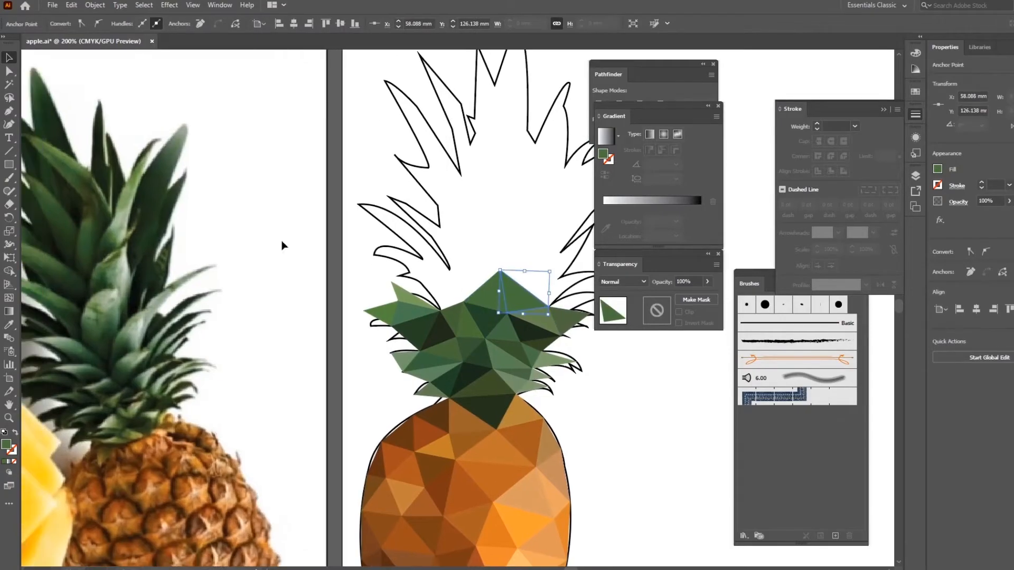
click(126, 310)
click(124, 297)
click(125, 296)
key(v)
Duplicate the dark green triangle right of the central peak, pull its lower corner to the next right leaf, and fill it with medium green
drag(565, 282, 398, 320)
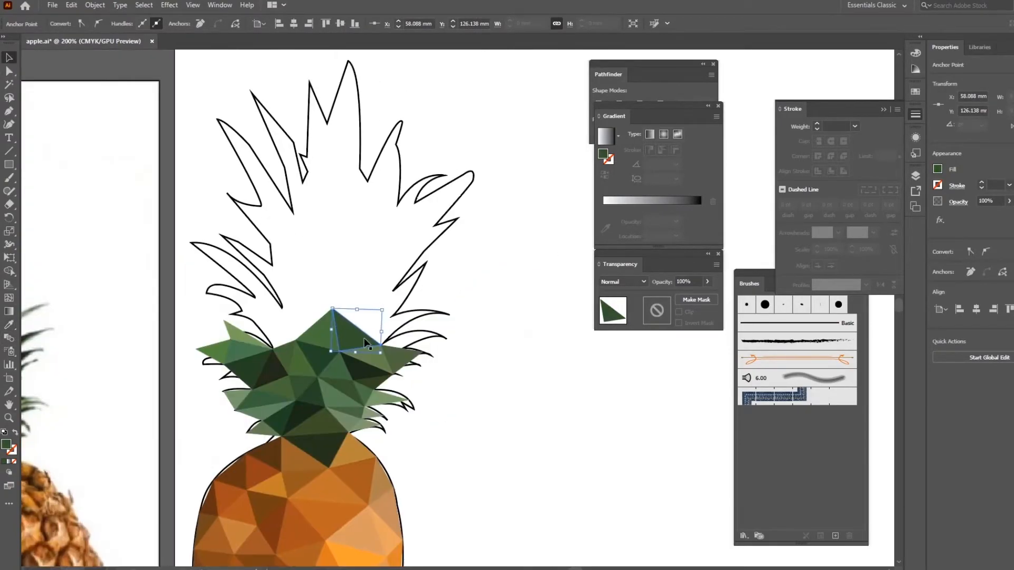
key(ctrl+c)
key(ctrl+f)
drag(339, 351, 392, 315)
drag(196, 323, 286, 292)
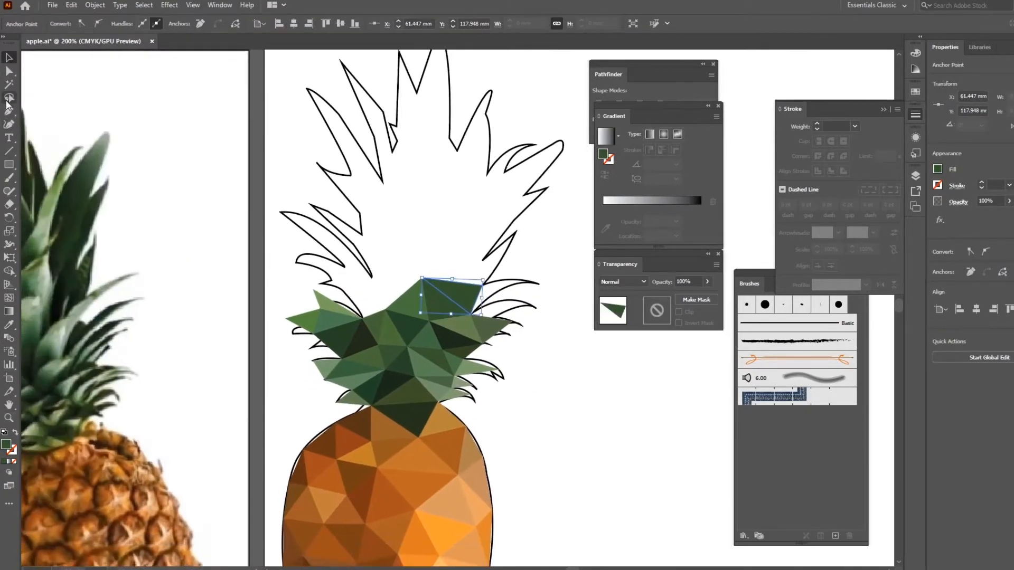
click(9, 325)
click(105, 297)
Duplicate the medium green right triangle, pull its inner corner out to the leaf tip, and fill it with a pale grey-green
key(v)
click(422, 279)
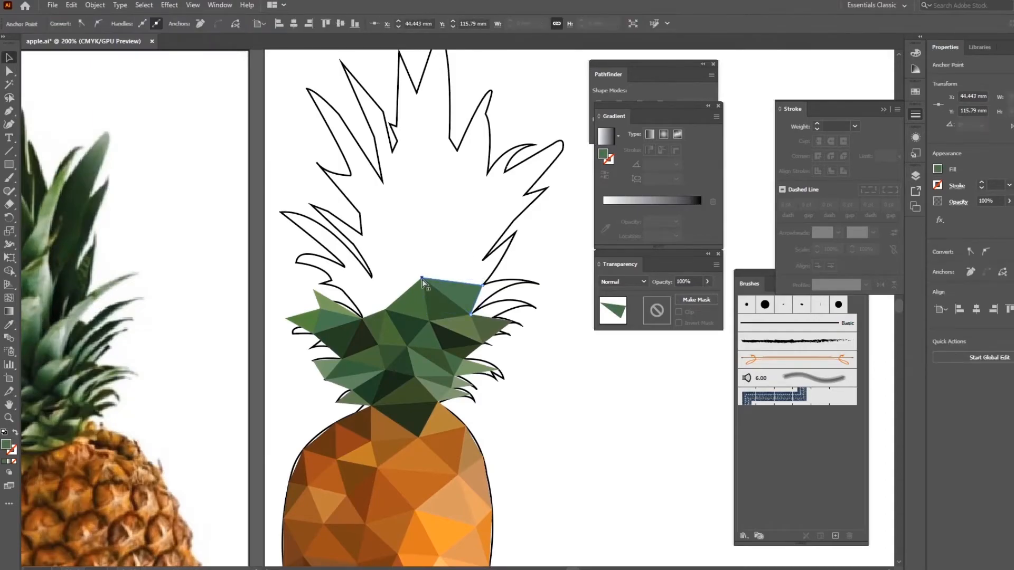
drag(534, 285, 533, 284)
key(i)
click(97, 289)
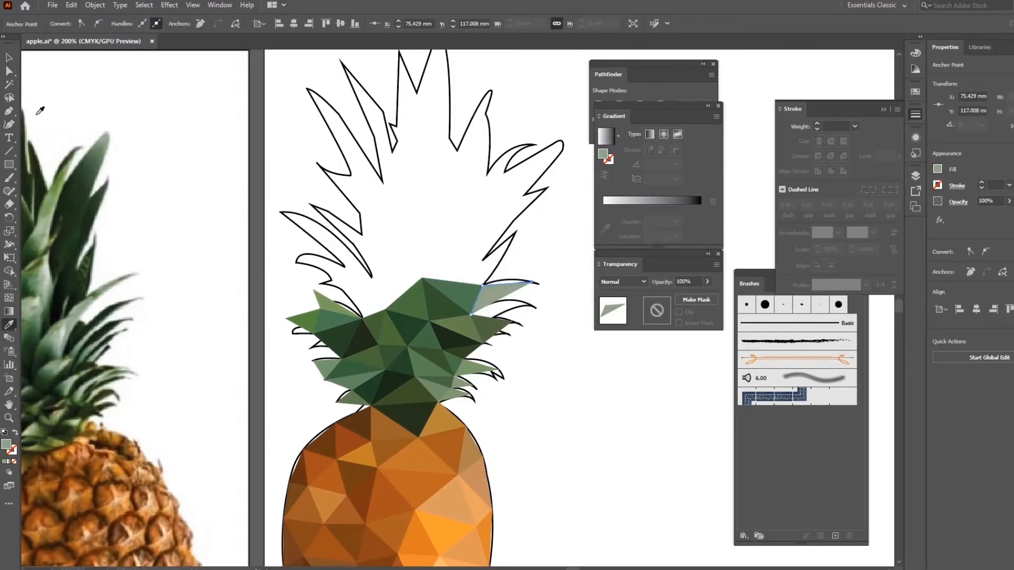
key(v)
Add a narrow green triangle rising to the inner end of the left leaf and another bridging it to the central peak
scroll(529, 338, up, 2)
scroll(528, 338, left, 2)
click(460, 330)
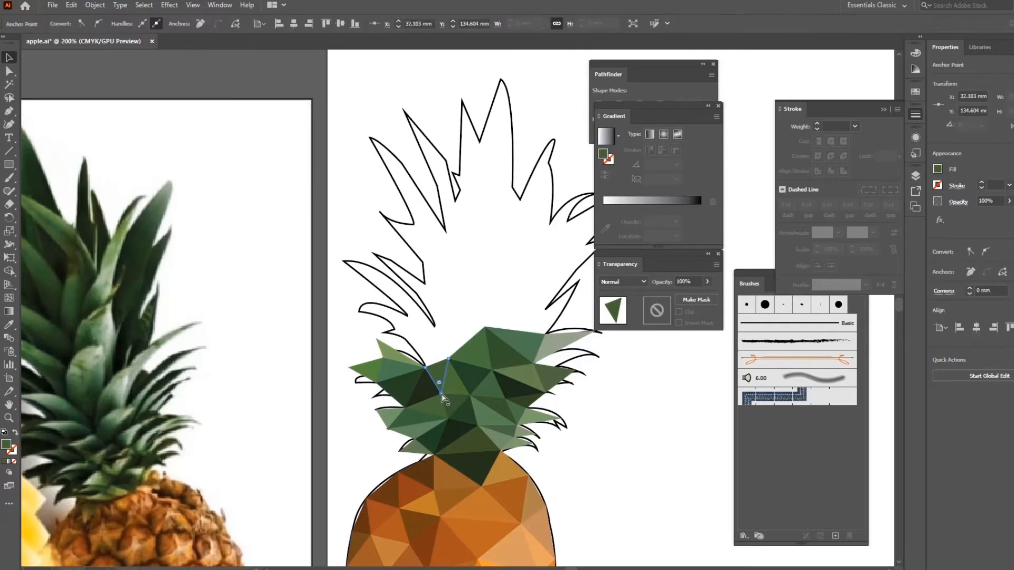
key(i)
click(437, 360)
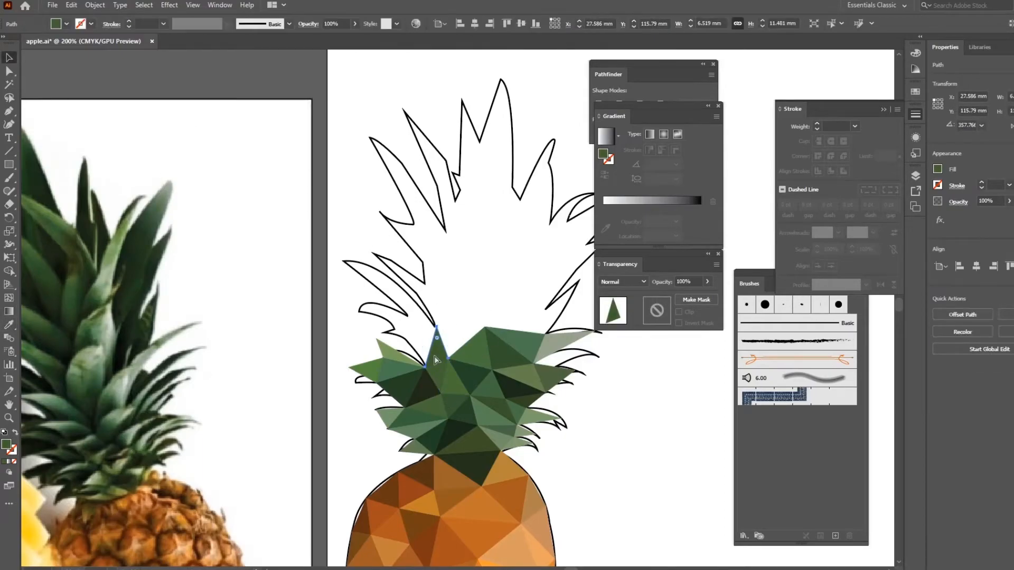
click(495, 360)
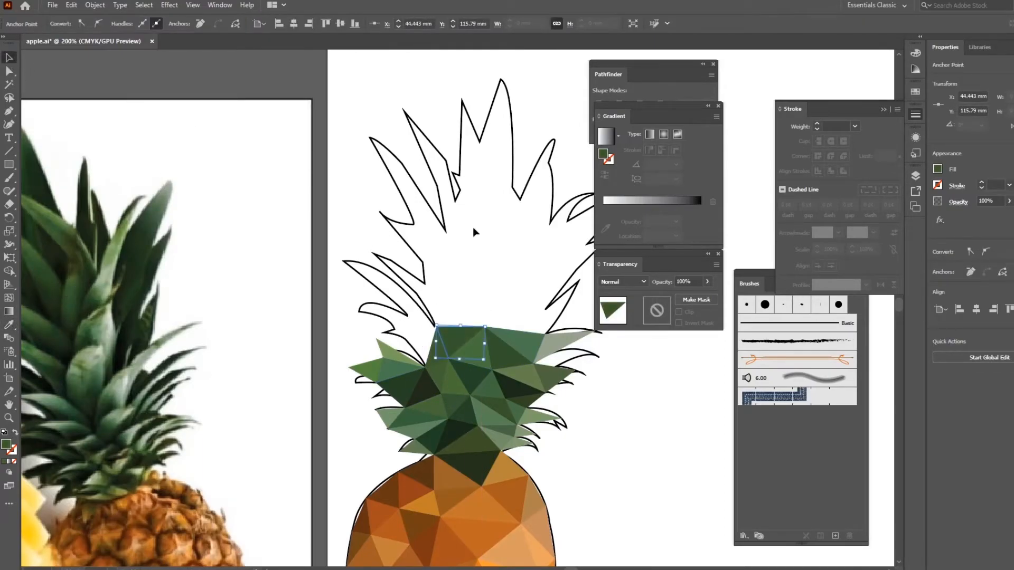
Fill the new triangle at the crown's upper-left edge with a medium green from the photo
key(ctrl+z)
click(475, 300)
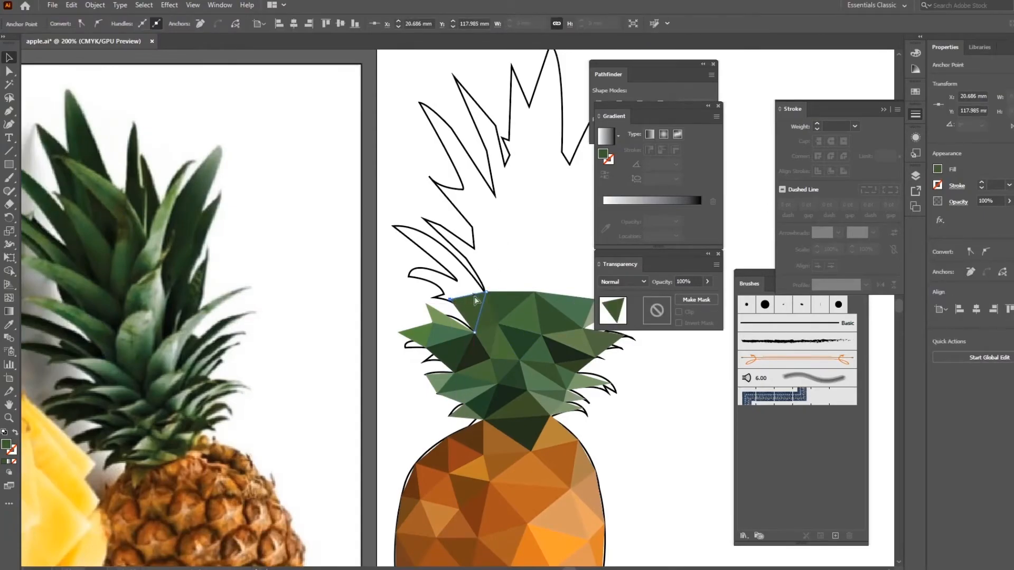
click(74, 276)
key(v)
Duplicate the upper-left edge triangle, pull its lower corner up into the left leaf, and fill it with green from the photo
click(477, 302)
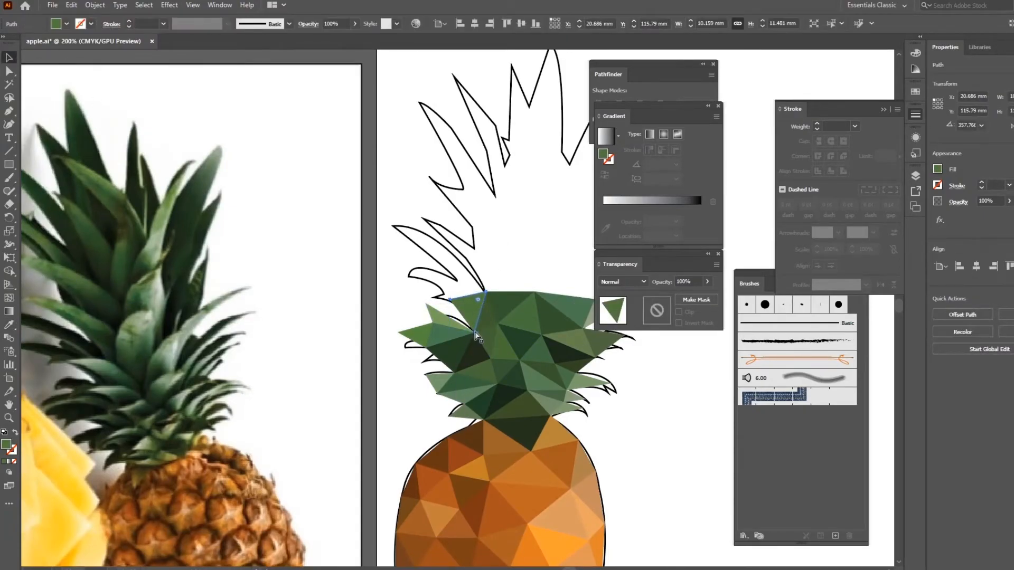
drag(477, 334, 446, 249)
click(48, 269)
key(v)
Duplicate the left leaf triangle, pull its inner corner out to the leaf tip, and fill it with a lighter green from the photo
key(ctrl+c)
key(ctrl+f)
drag(485, 292, 400, 235)
click(477, 291)
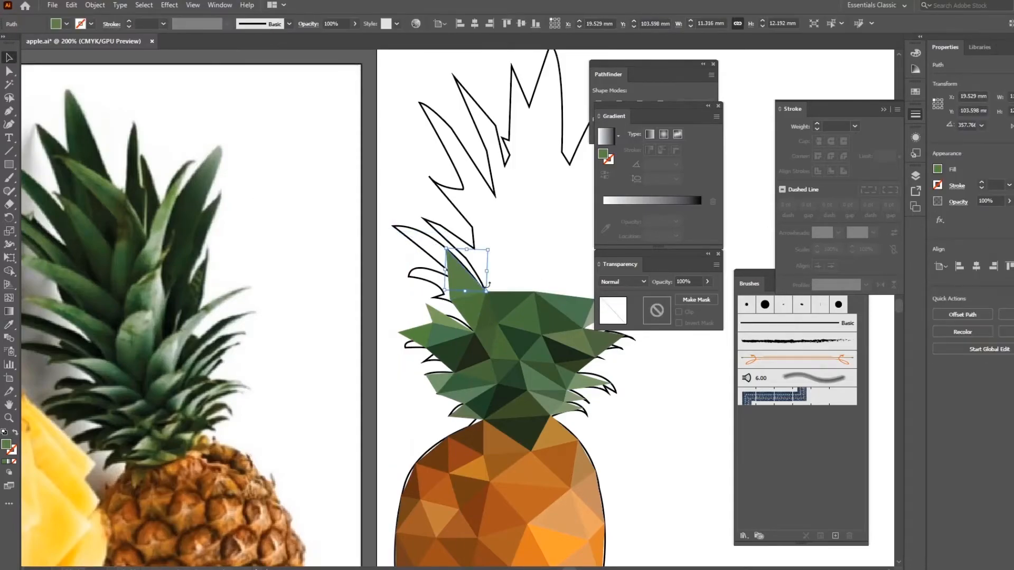
drag(485, 292, 396, 230)
click(9, 325)
click(40, 259)
click(10, 58)
Duplicate the left triangle of the crown's top row, raise its lower corner into a peak, and fill it with medium green
drag(545, 220, 394, 247)
click(357, 329)
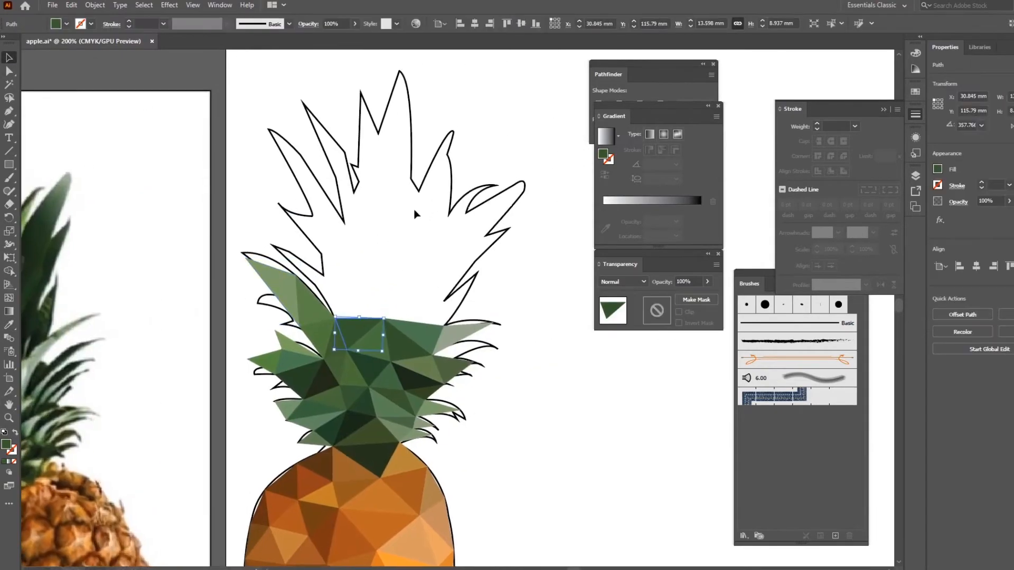
drag(349, 350, 351, 275)
click(9, 325)
drag(129, 308, 261, 295)
click(61, 286)
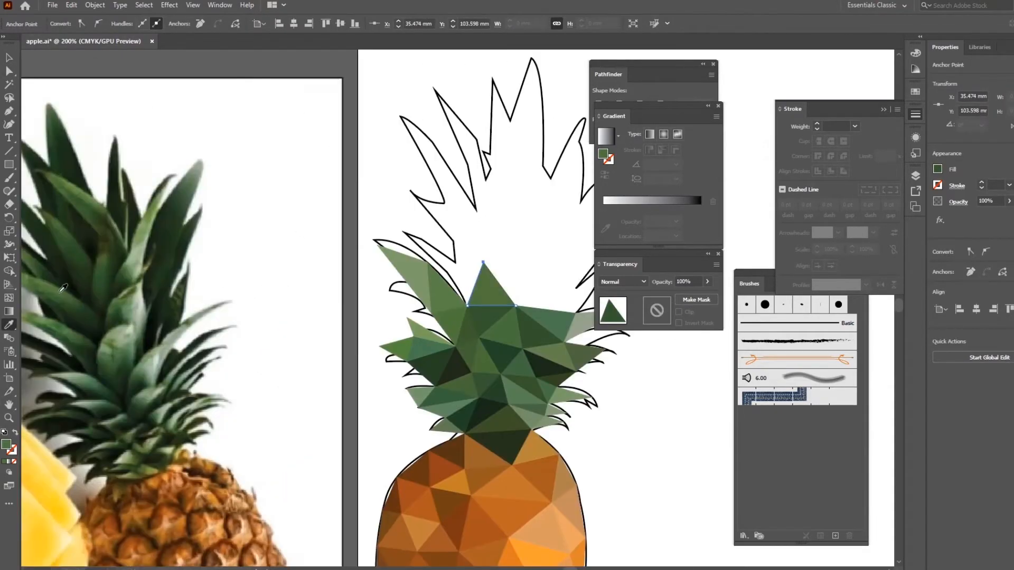
Duplicate the right triangle of the top row, raise its lower corner into a second peak, and fill it with photo green
drag(335, 203, 231, 221)
click(9, 58)
click(447, 338)
key(ctrl+c)
key(ctrl+f)
drag(459, 361, 441, 284)
drag(497, 299, 572, 272)
click(9, 325)
click(48, 304)
click(9, 58)
Duplicate the left peak triangle, pull its left corner to the right peak to close the gap, and sample a green from the photo
drag(343, 211, 251, 277)
click(372, 346)
key(ctrl+c)
key(ctrl+f)
drag(348, 363, 423, 323)
drag(211, 385, 309, 376)
click(78, 274)
click(9, 58)
Recolour the right peak triangle with an olive green from the photo
click(475, 275)
drag(508, 325, 520, 300)
click(542, 320)
click(9, 325)
click(124, 271)
click(93, 211)
key(v)
drag(570, 241, 453, 248)
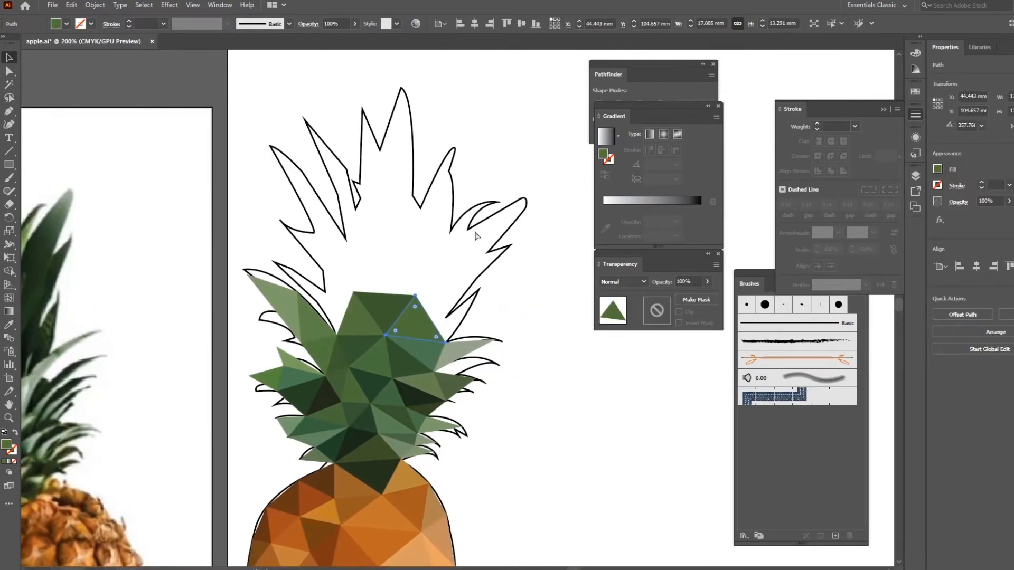
Duplicate the right peak triangle, pull its inner corner out to the right, and fill it with a light green from the photo
ctrl+click(386, 335)
drag(386, 334, 469, 288)
drag(369, 296, 472, 284)
click(9, 325)
click(127, 222)
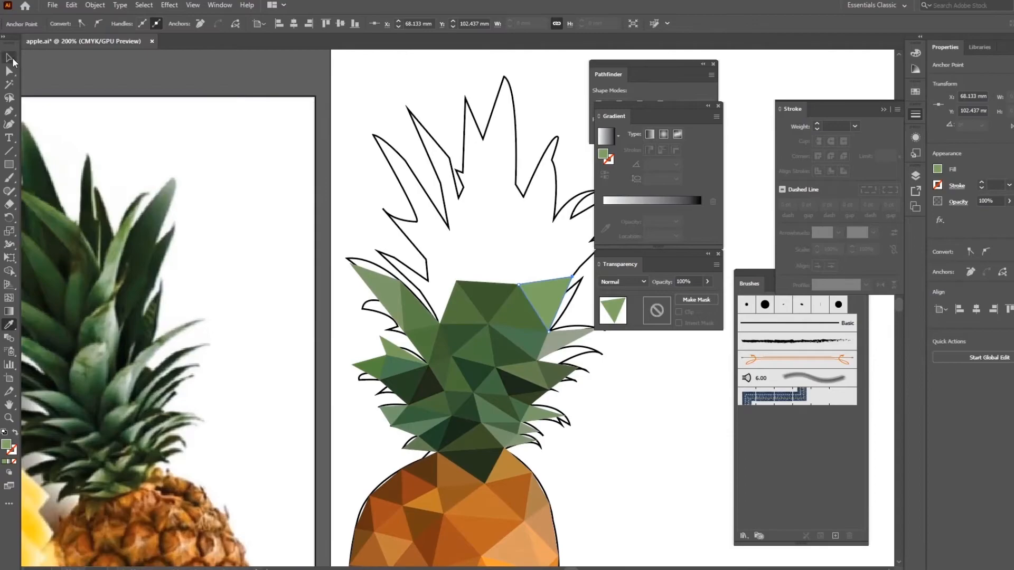
Duplicate the left peak triangle, pull its right corner out to the left leaf, and fill it with a dark green from the photo
click(12, 59)
drag(385, 188, 222, 217)
click(297, 338)
ctrl+click(325, 355)
key(ctrl+z)
drag(325, 354, 236, 309)
drag(279, 254, 458, 254)
click(59, 283)
click(10, 58)
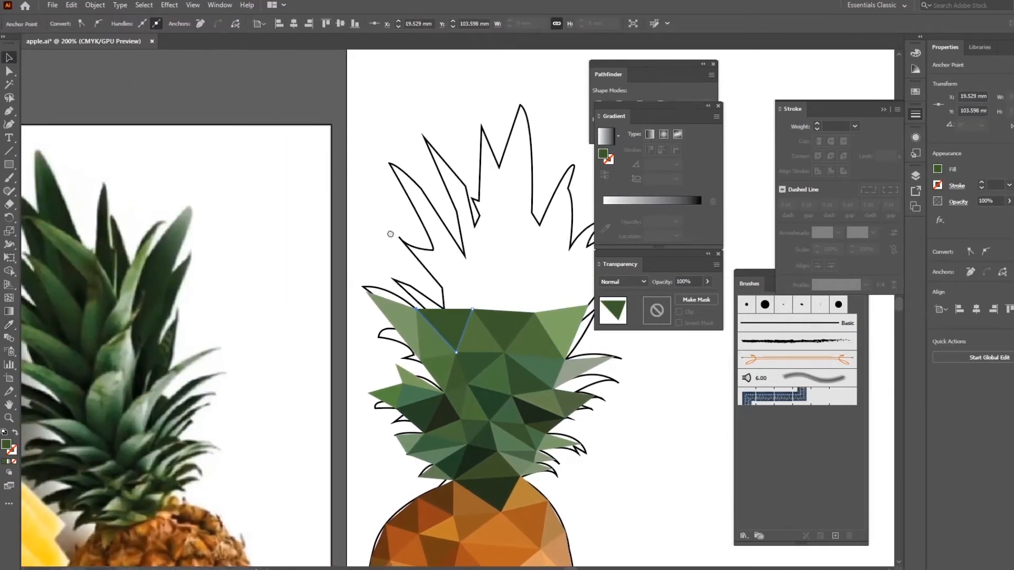
Duplicate the light green right triangle, pull its lower corner up into a peak, and fill it with a green from the photo
drag(416, 226, 220, 257)
click(368, 352)
drag(369, 391, 359, 288)
drag(369, 313, 489, 290)
click(10, 323)
click(67, 267)
click(9, 57)
Lower the top corner of the new right peak triangle slightly
drag(461, 233, 327, 237)
click(344, 249)
click(352, 282)
drag(346, 270, 349, 279)
click(402, 293)
Duplicate the right peak triangle, pull its left corner out along the right leaf, and fill it with a light green from the photo
click(356, 313)
key(ctrl+c)
key(ctrl+f)
drag(326, 323, 421, 274)
drag(415, 353, 595, 327)
click(9, 325)
click(133, 270)
drag(337, 203, 278, 271)
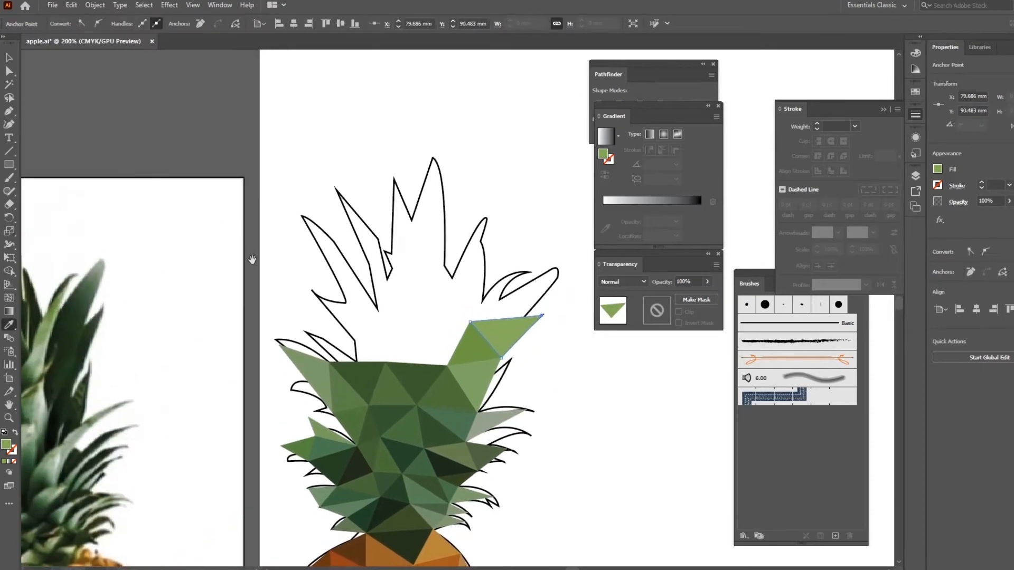
Duplicate the central triangle of the top row, raise its lower corner into a peak, and fill it with green from the photo
click(9, 58)
drag(434, 335, 453, 257)
click(431, 297)
key(ctrl+c)
key(ctrl+f)
drag(434, 327, 447, 245)
click(9, 324)
click(62, 218)
click(9, 58)
Duplicate the central peak triangle, pull its left corner to the right triangle's top, and fill it with a dark green from the photo
drag(431, 181, 255, 200)
click(303, 290)
key(ctrl+c)
key(ctrl+f)
drag(274, 304, 359, 263)
drag(235, 341, 452, 260)
key(i)
click(78, 249)
click(58, 234)
Duplicate the leftmost triangle of the row below, raise it into a peak, and fill it with green from the photo
click(447, 321)
key(ctrl+c)
key(ctrl+f)
click(11, 327)
drag(89, 312, 219, 312)
click(220, 283)
drag(528, 296, 292, 315)
Duplicate the central peak triangle, pull its right corner to the left peak to close the gap, and fill it with photo green
key(v)
click(390, 305)
key(ctrl+c)
key(ctrl+f)
drag(421, 322, 346, 280)
drag(281, 262, 417, 267)
click(68, 294)
click(9, 58)
Raise the lower corner of a duplicate of the dark green top triangle to the base of the right leaf and fill it with green
click(596, 471)
drag(597, 471, 516, 480)
key(ctrl+minus)
click(433, 272)
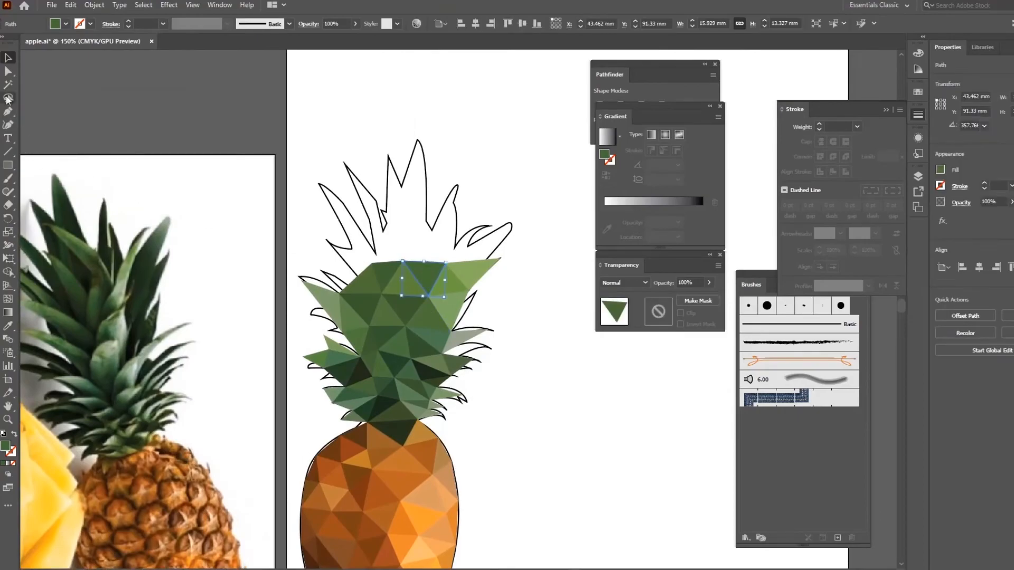
drag(427, 285, 432, 230)
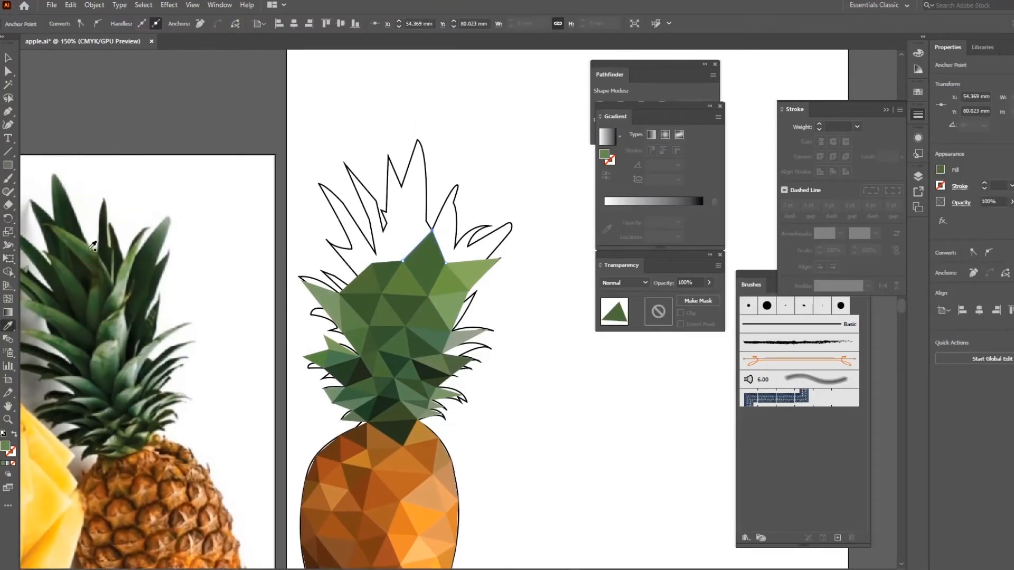
click(481, 242)
Duplicate the raised triangle, pull its left corner across to the narrow leaf's right edge, and fill it with a lighter green
click(424, 253)
key(ctrl+c)
key(ctrl+f)
drag(404, 262, 455, 231)
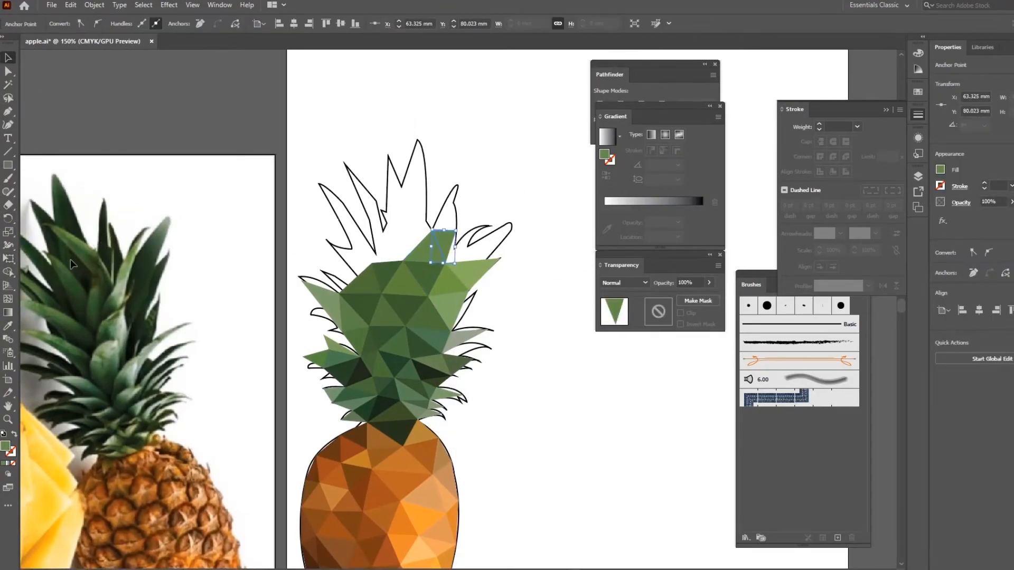
click(124, 255)
click(130, 255)
Duplicate the lighter triangle, pull its lower corner up to the narrow leaf's tip, and fill it with green from the photo
click(445, 240)
key(ctrl+c)
key(ctrl+f)
drag(474, 264, 466, 184)
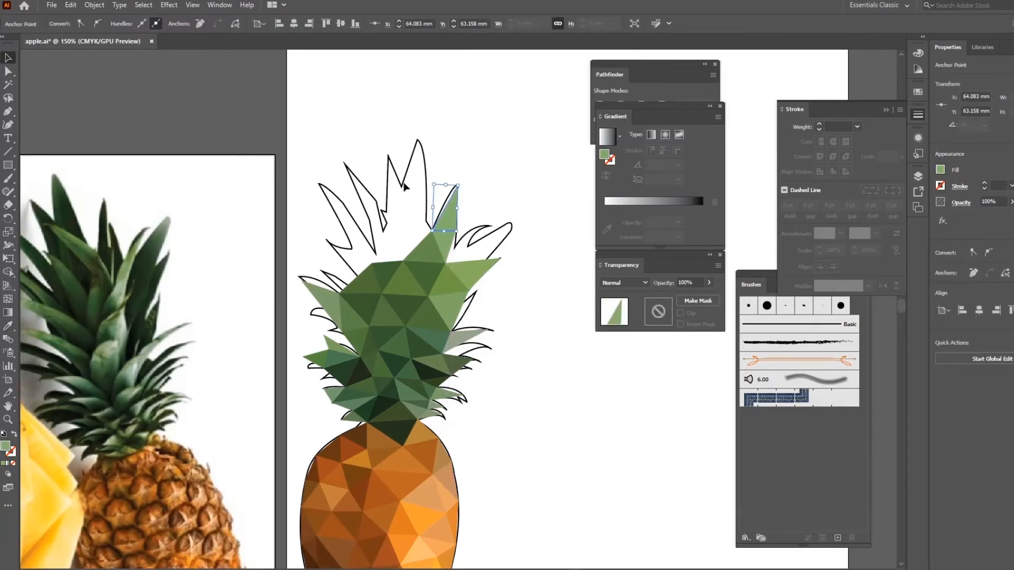
click(136, 249)
key(v)
click(287, 130)
Extend duplicates of the triangle below the narrow leaf rightwards to the small neighbouring leaf's tip and fill them with green
click(446, 241)
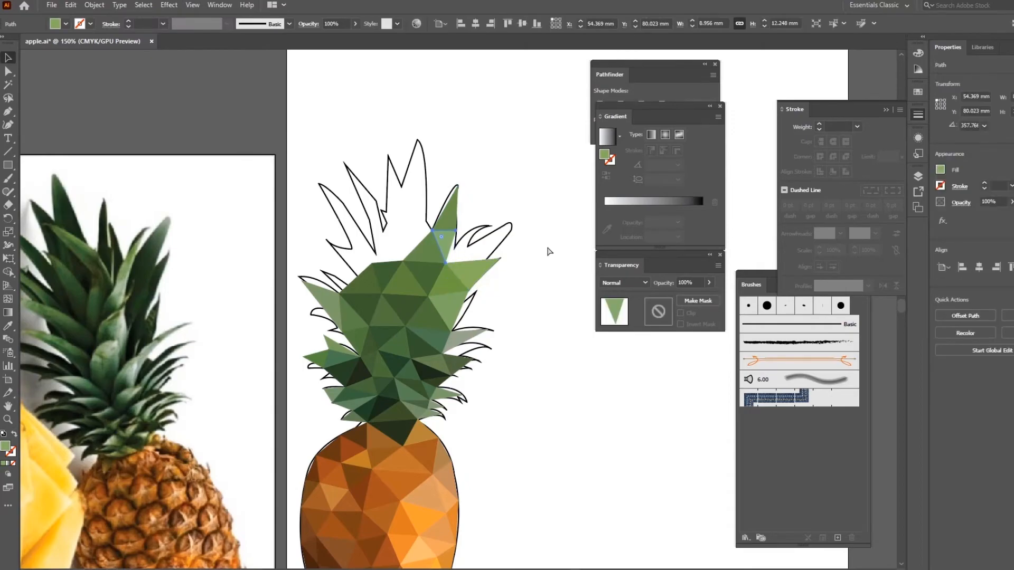
drag(456, 231, 490, 226)
key(i)
click(7, 58)
click(543, 229)
click(458, 246)
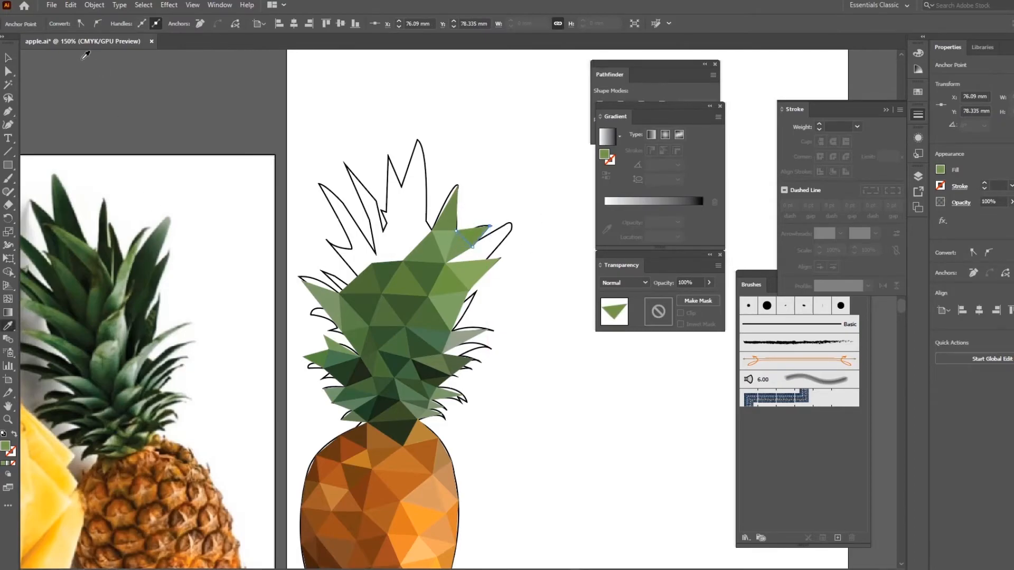
Stretch a duplicate of the triangle below the small leaf out to the corner of the light green right leaf triangle
key(ctrl+z)
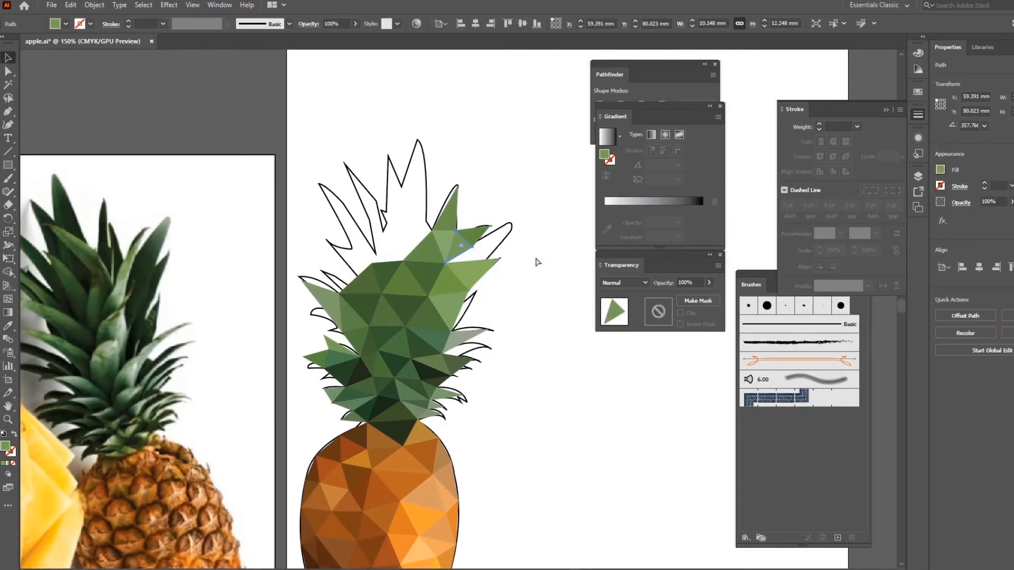
drag(459, 239, 500, 261)
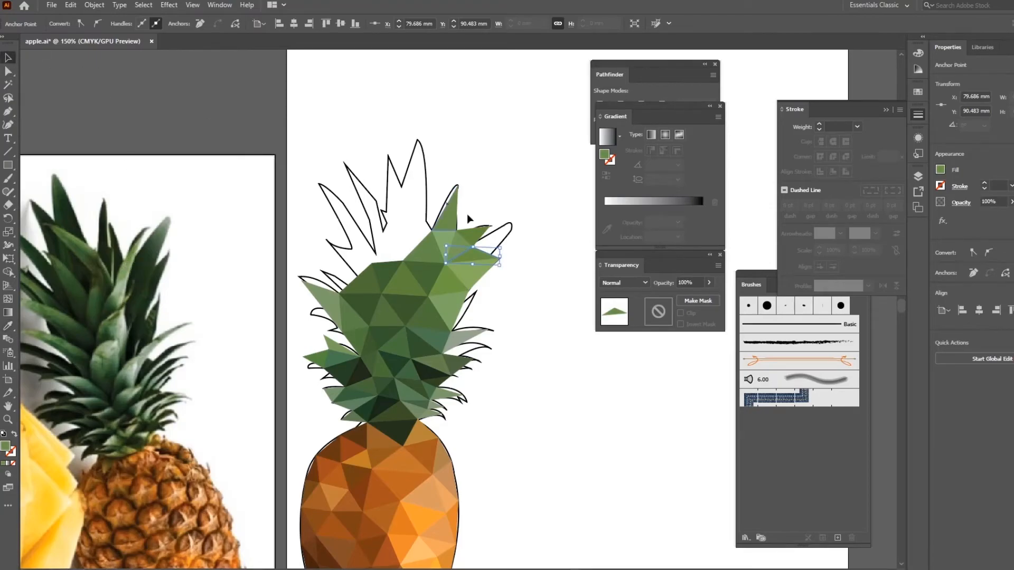
click(471, 259)
drag(446, 263, 512, 224)
key(ctrl+z)
key(Delete)
key(ctrl+z)
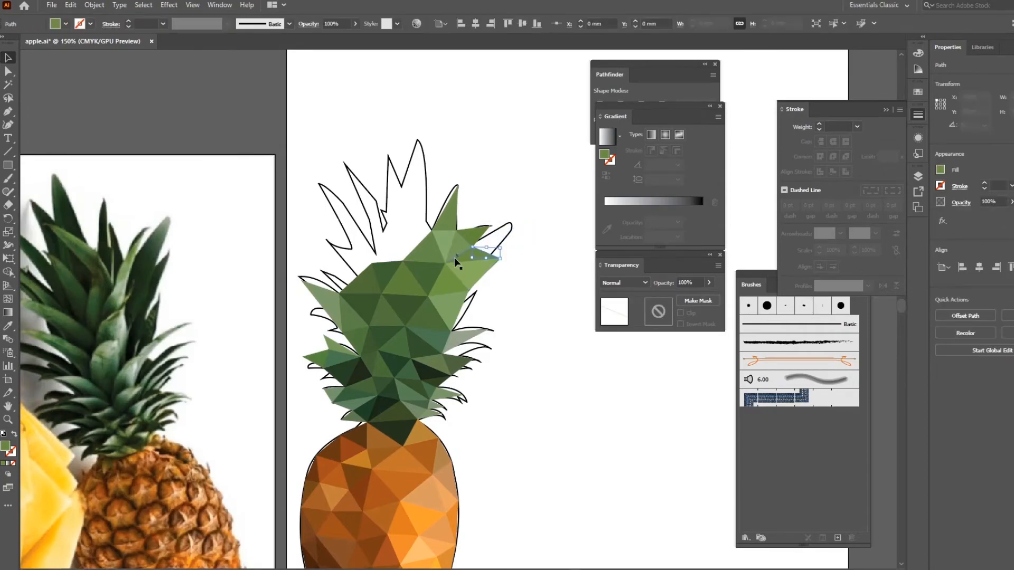
Pull the inner corner of the stretched triangle's duplicate out to the large right leaf's tip and fill it with a green from the crown
click(446, 263)
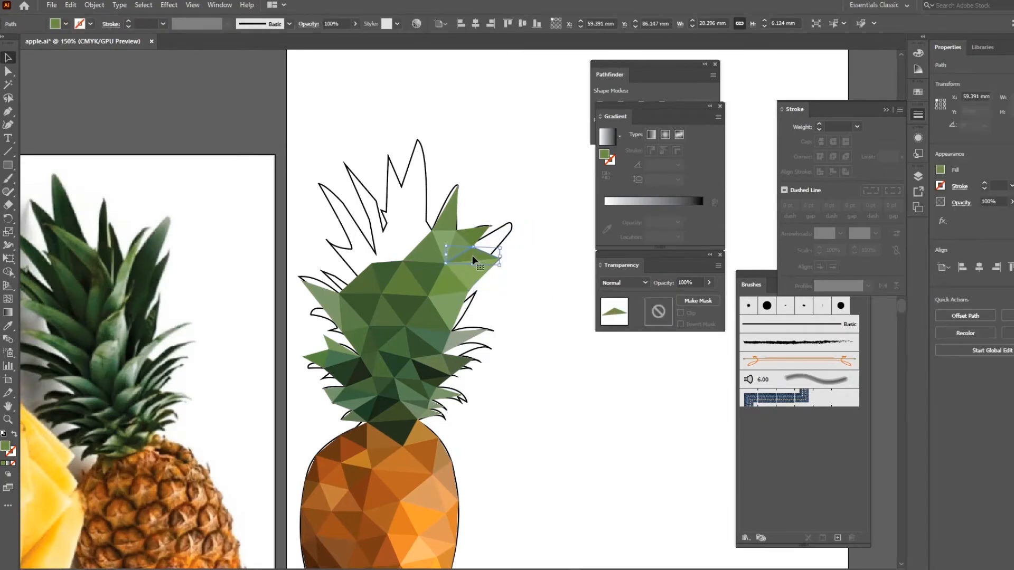
click(447, 265)
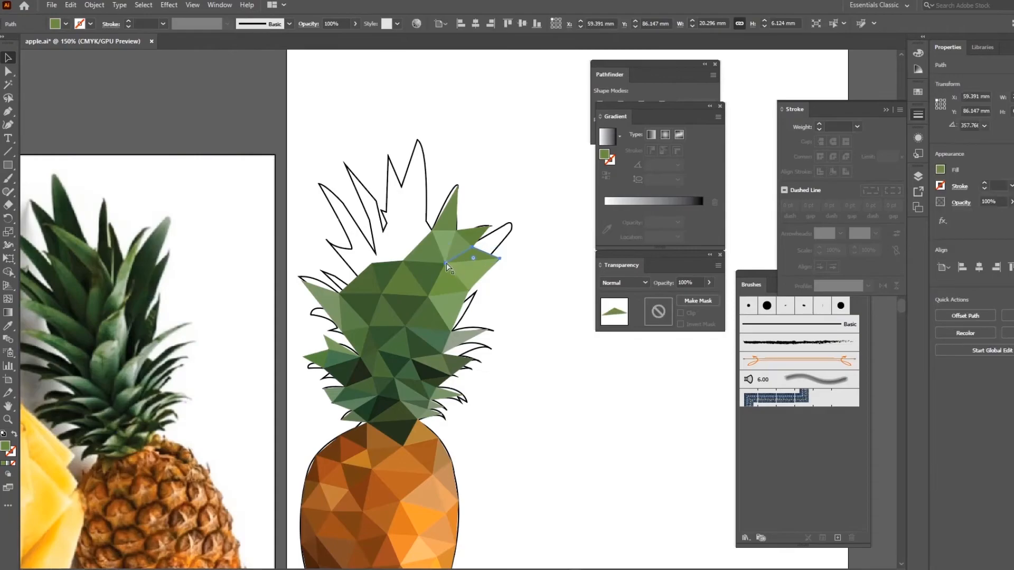
drag(447, 267, 518, 226)
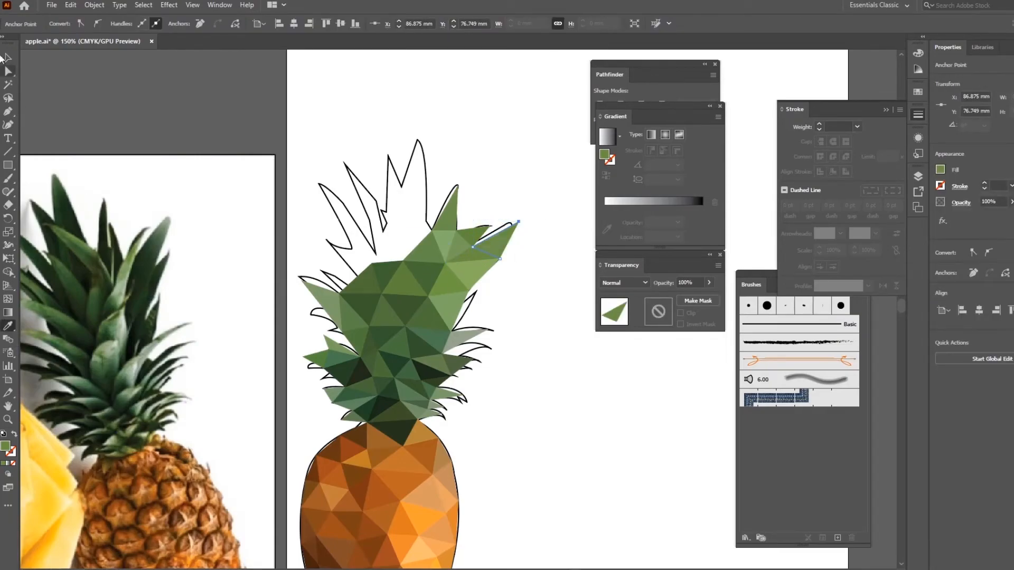
click(8, 57)
click(536, 233)
click(498, 242)
click(8, 326)
click(425, 272)
click(8, 58)
click(553, 195)
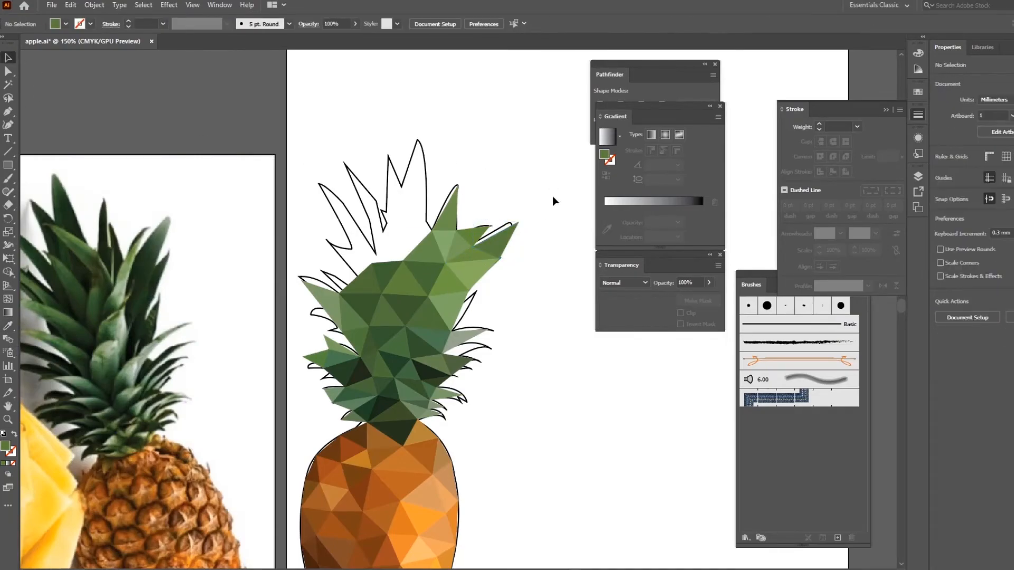
Add a downward-pointing triangle below the tall middle leaf and fill it with dark green
key(ctrl+plus)
drag(468, 232, 434, 288)
click(480, 320)
click(7, 326)
click(433, 353)
click(7, 58)
drag(287, 340, 293, 335)
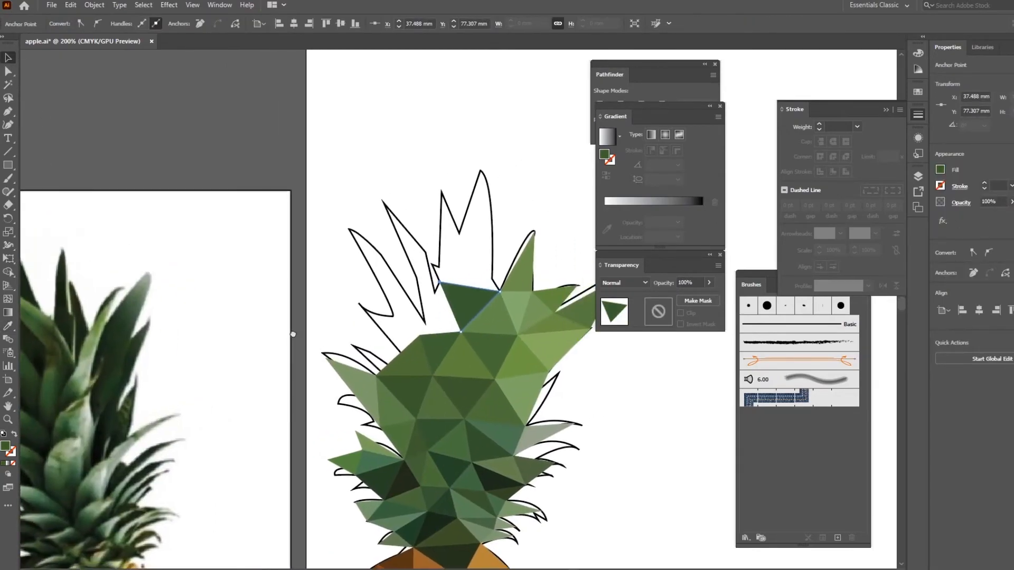
Stretch a duplicate of the dark green triangle to the crown's left edge and fill it with green from the photo
click(467, 310)
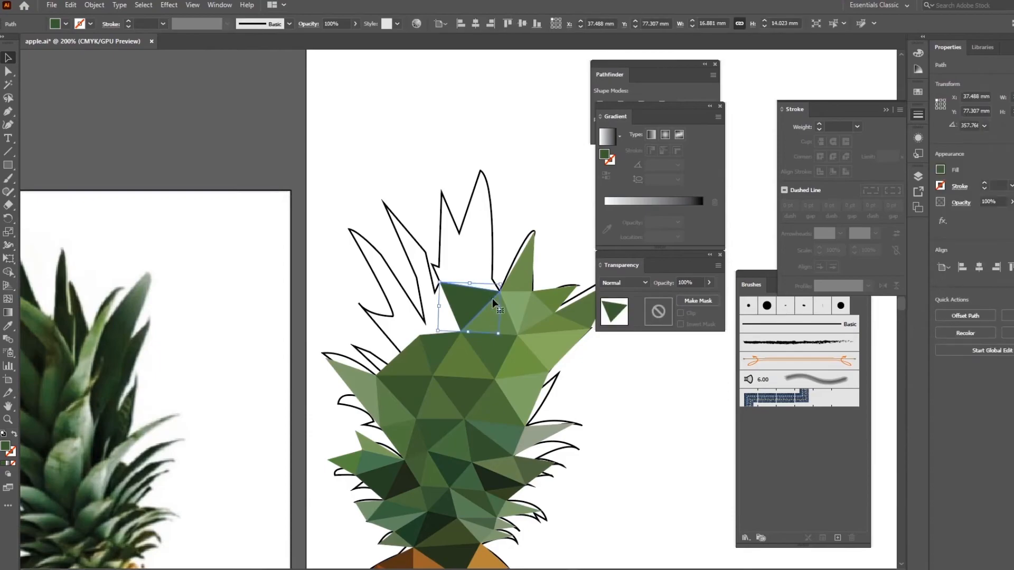
drag(499, 292, 495, 211)
click(7, 325)
click(73, 314)
click(8, 58)
Pull the lower corner of another dark green triangle duplicate up towards the tall middle leaf's tip
click(467, 304)
key(ctrl+z)
click(466, 305)
drag(461, 333, 480, 190)
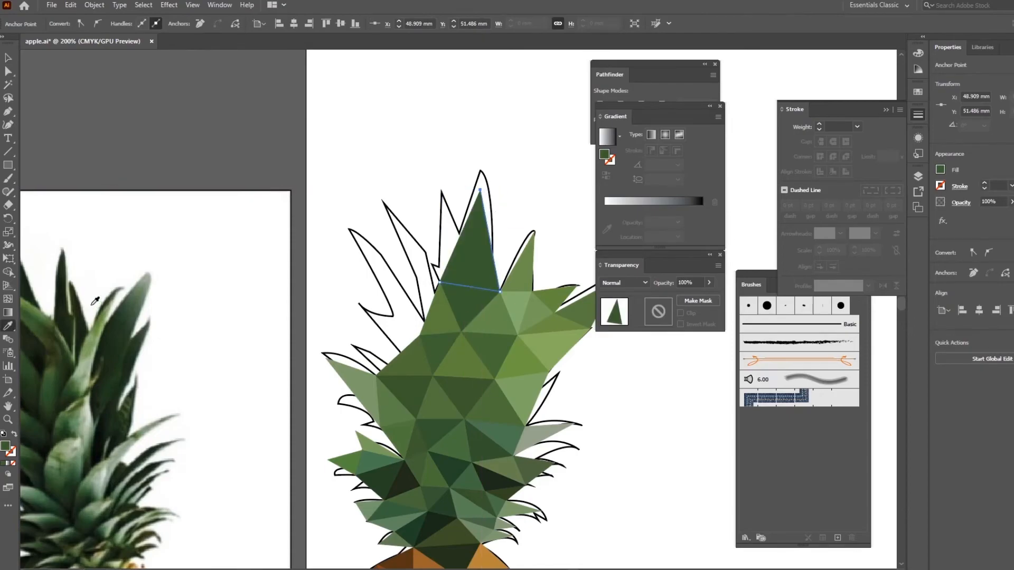
Extend a duplicate triangle to the pointed leaf left of the tall one and fill it with green from the photo
scroll(368, 246, down, 3)
click(425, 278)
drag(456, 296, 394, 219)
key(i)
click(123, 244)
key(v)
Pull a further duplicate's corner out to form the outer upper-left leaf and fill it with green from the photo
click(486, 244)
drag(484, 252, 402, 173)
click(51, 238)
click(55, 237)
click(61, 242)
click(62, 243)
click(10, 61)
click(319, 233)
Move the pineapple mosaic to the right, clear of the traced outline
key(ctrl+minus)
key(ctrl+minus)
drag(400, 266, 270, 188)
click(343, 253)
drag(346, 366, 487, 363)
click(354, 468)
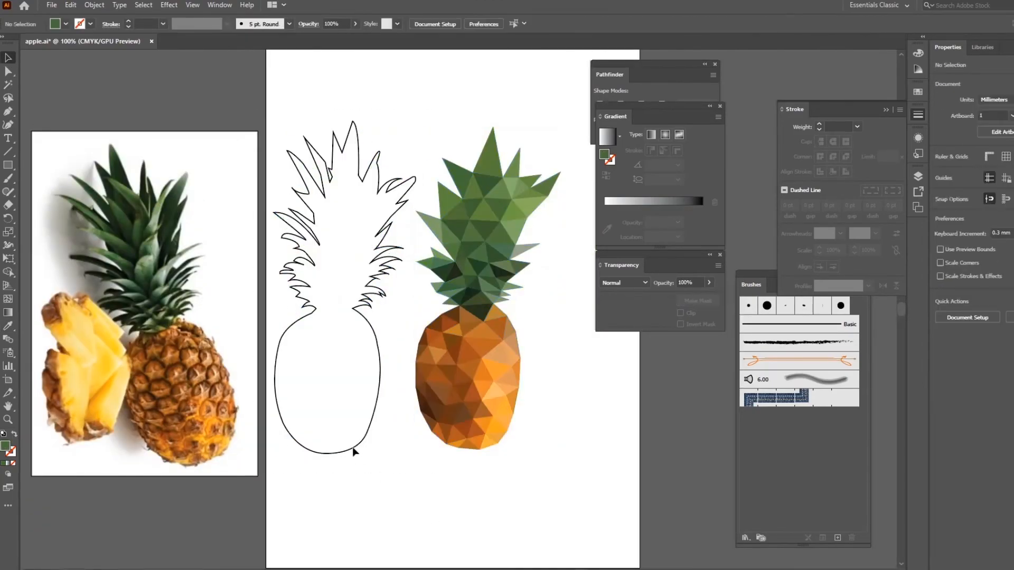
Delete the traced pineapple outline and unlock the reference photo
click(377, 405)
click(375, 508)
key(ctrl+alt+2)
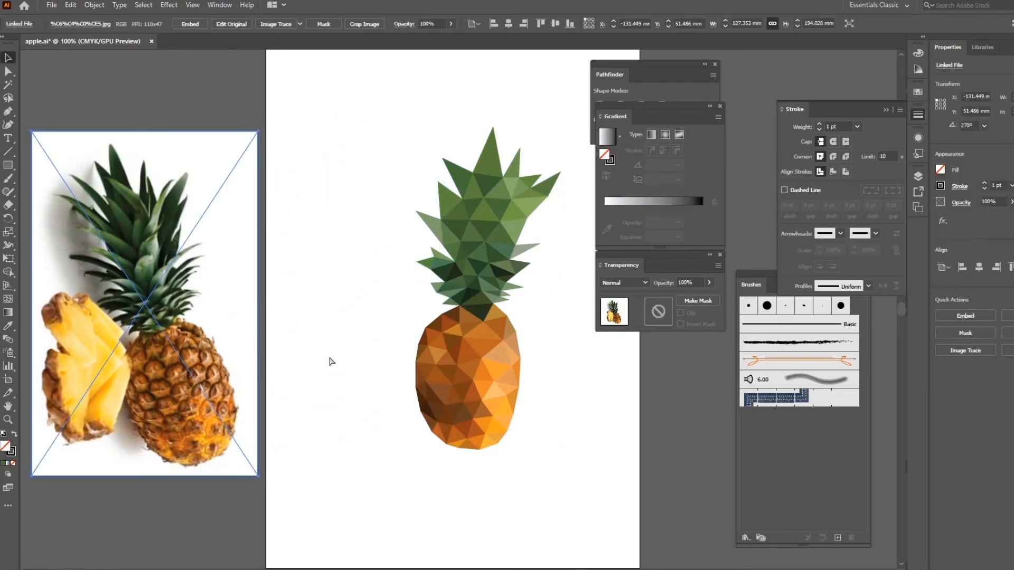
click(331, 359)
Ungroup the pineapple mosaic completely so that its triangles can be edited individually
drag(569, 396, 371, 423)
key(ctrl+plus)
key(ctrl+plus)
drag(247, 255, 418, 366)
click(338, 335)
key(ctrl+shift+g)
key(ctrl+shift+g)
Pull the inner corner of the light green right-edge triangle's duplicate outwards to form an extra leaf tip
click(346, 312)
drag(327, 297, 378, 299)
key(ctrl+z)
key(a)
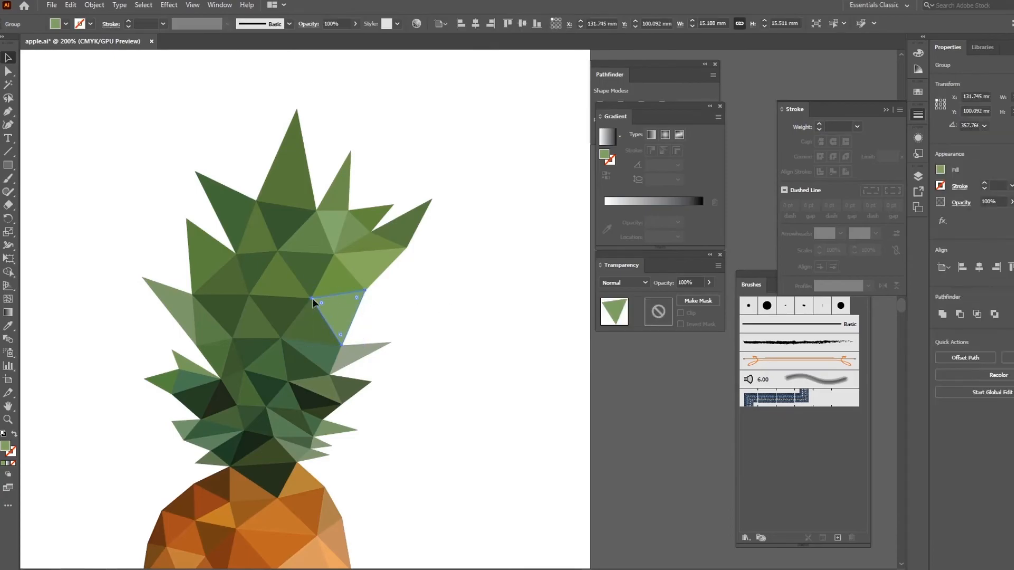
drag(312, 289, 402, 300)
click(427, 300)
Add a triangle above the small left leaf and fill it with the green of the upper-left leaf
drag(413, 389, 487, 334)
key(ctrl+equal)
key(ctrl+equal)
drag(218, 275, 406, 288)
click(236, 332)
key(i)
click(299, 117)
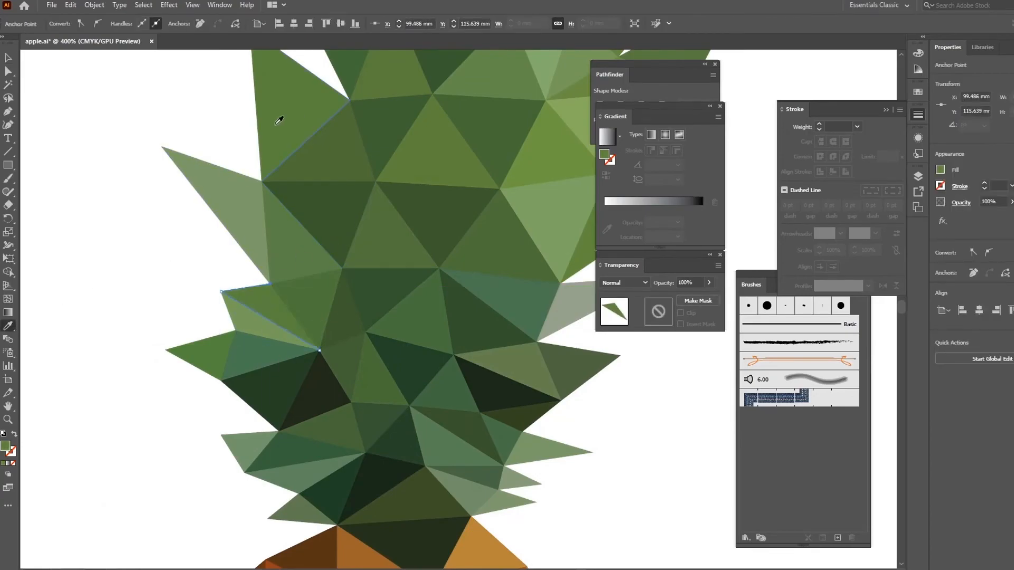
click(172, 215)
Pull the small left leaf's tip further outwards and up, below the long pale leaf
key(ctrl+minus)
key(ctrl+minus)
key(ctrl+minus)
key(ctrl+plus)
key(ctrl+plus)
key(ctrl+plus)
key(ctrl+plus)
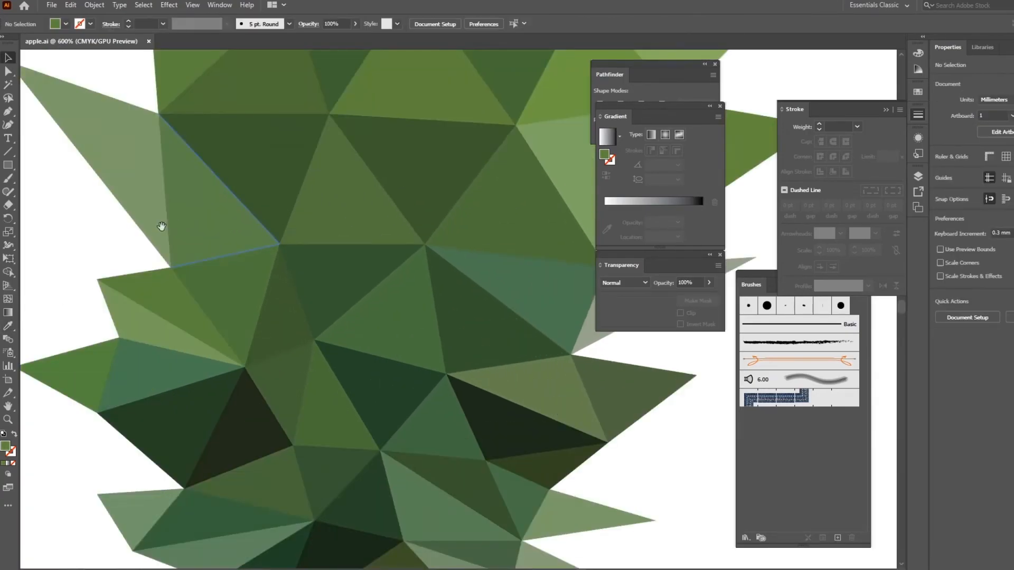
key(a)
click(160, 276)
drag(161, 276, 108, 236)
click(148, 176)
Select all triangles of the pineapple and group them into one object
key(ctrl+minus)
key(ctrl+minus)
key(ctrl+minus)
key(ctrl+minus)
key(ctrl+minus)
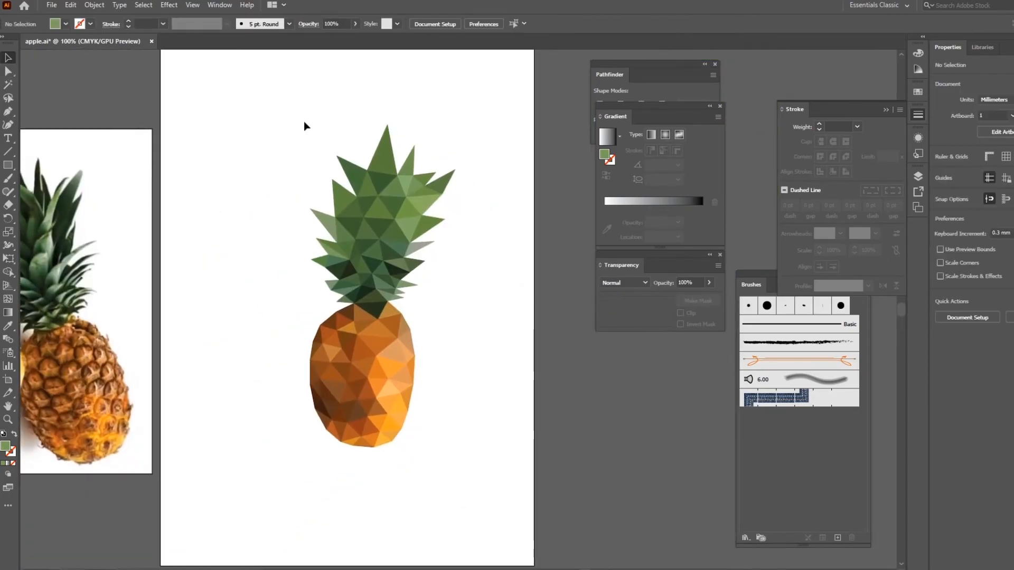
drag(303, 124, 502, 471)
click(502, 408)
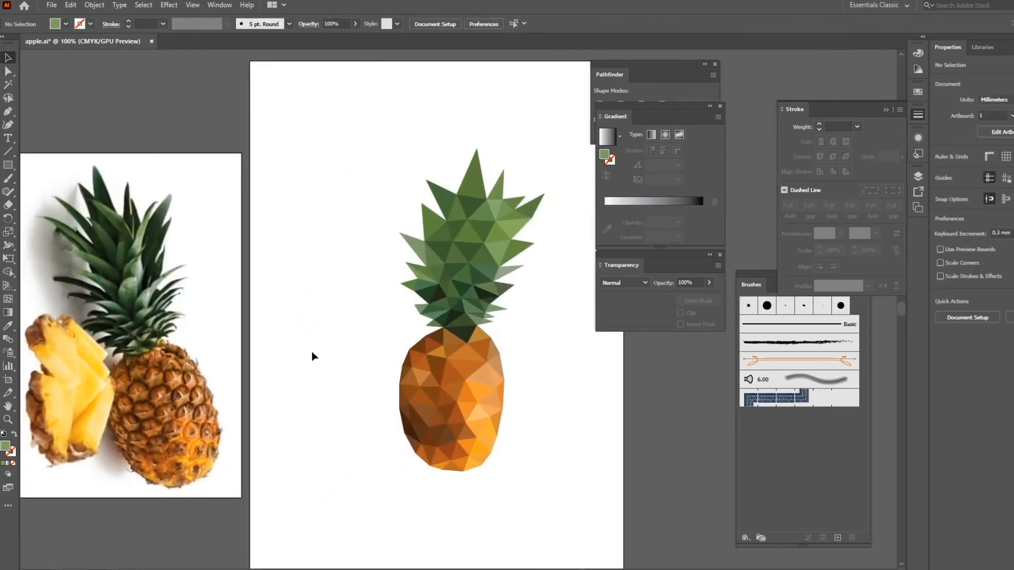
Delete the reference photo and reposition the grouped pineapple in the upper part of the artboard
click(132, 317)
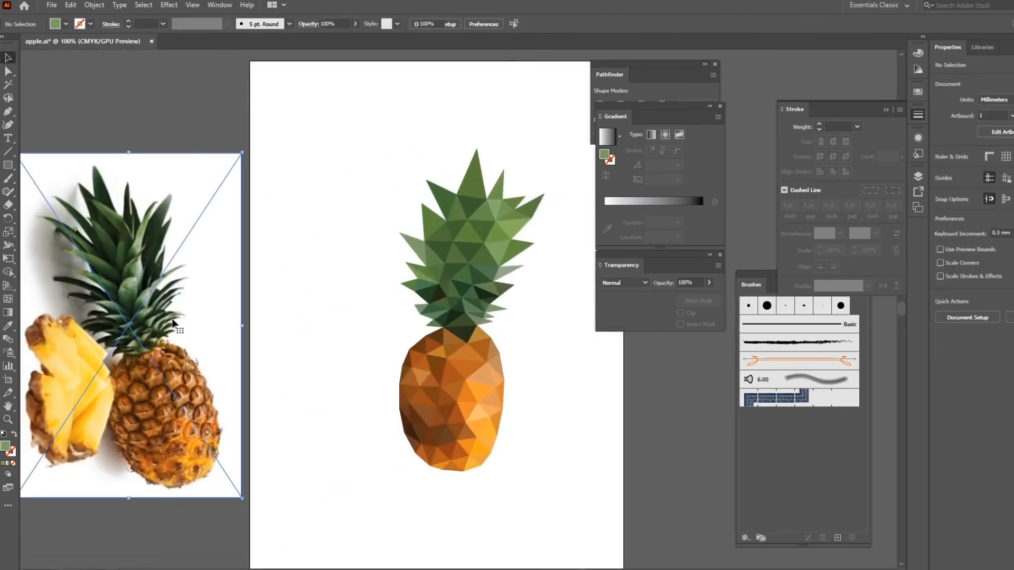
key(Delete)
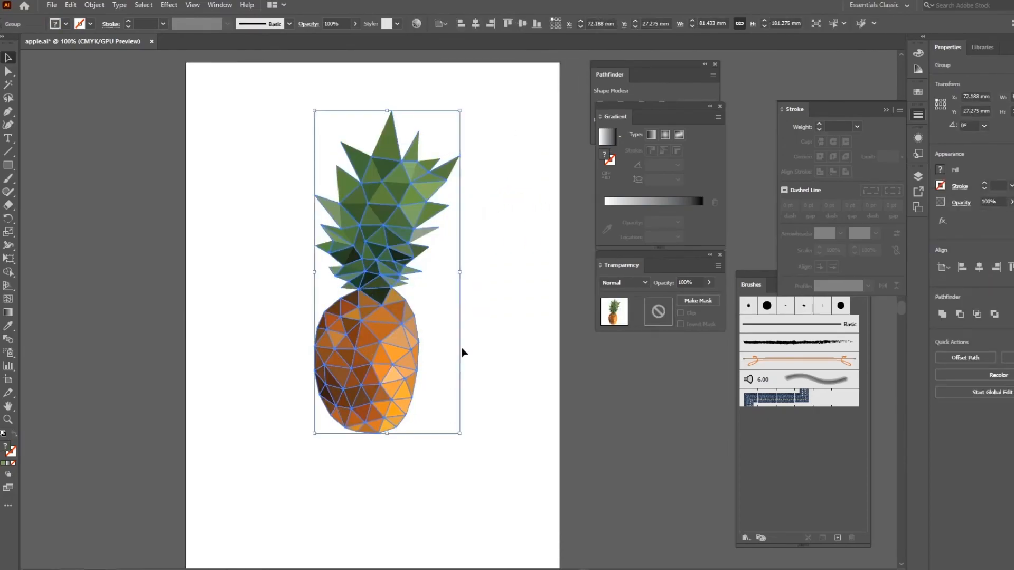
mouse_move(386, 369)
mouse_down()
mouse_move(396, 372)
mouse_move(388, 355)
mouse_up()
click(503, 419)
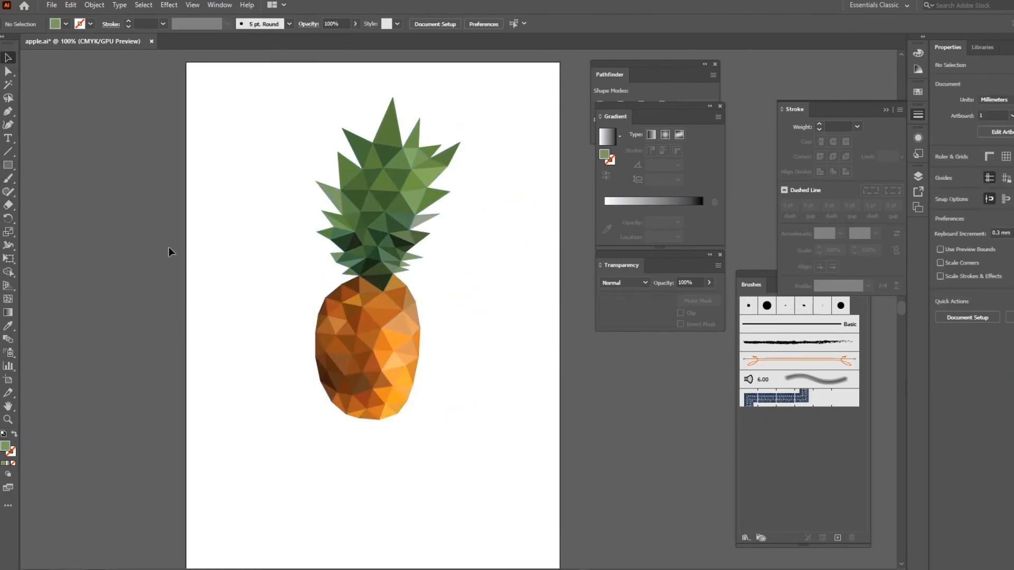
Ungroup the pineapple to place one reddish-brown body triangle below it, and regroup the pineapple
click(377, 405)
key(ctrl+shift+g)
click(378, 460)
click(368, 402)
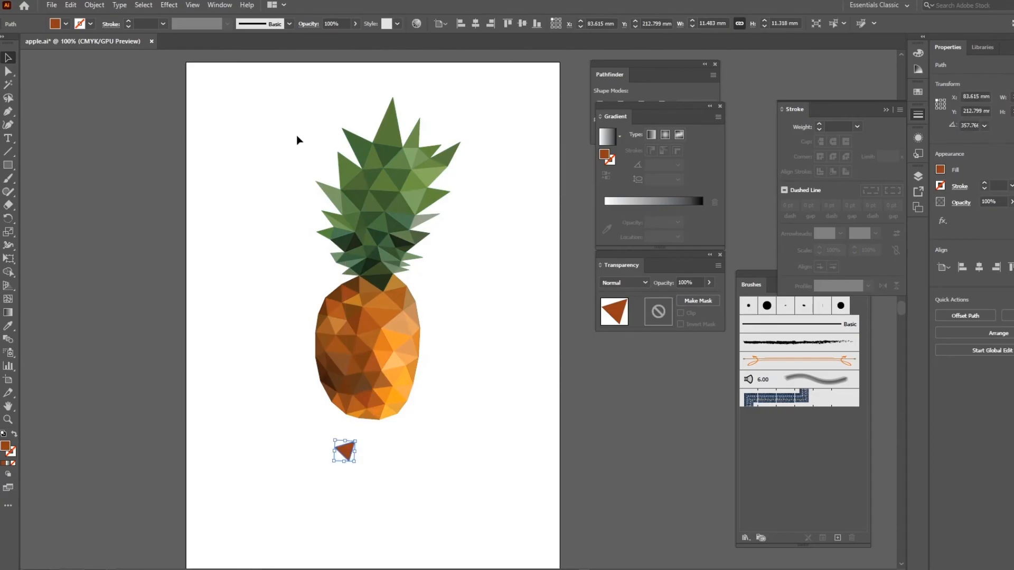
drag(278, 92, 512, 410)
key(ctrl+g)
Fill the separate reddish-brown triangle below the pineapple with a light grey swatch
alt+scroll(466, 394, down, 3)
alt+scroll(460, 391, up, 5)
drag(455, 389, 401, 78)
click(323, 379)
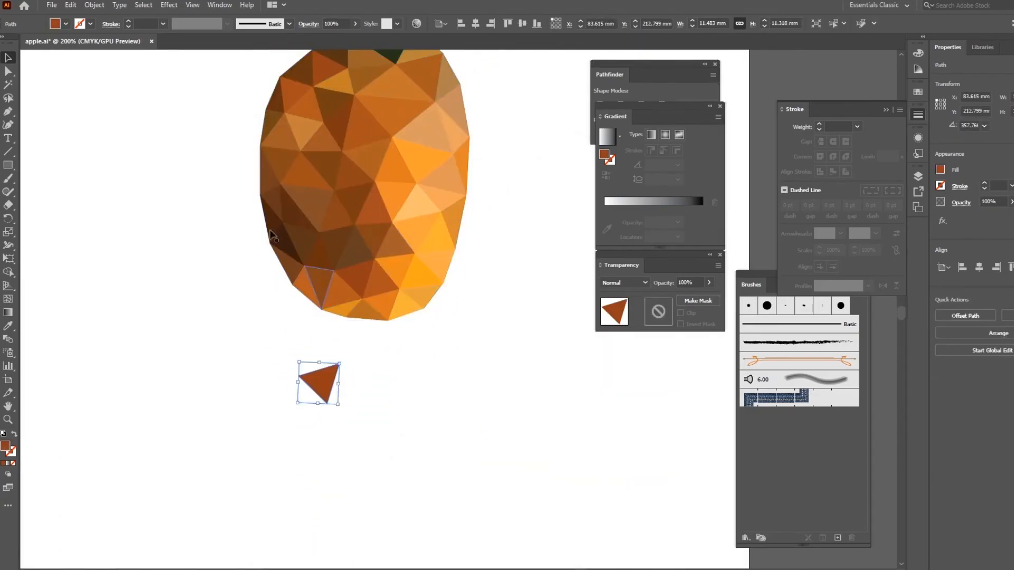
click(65, 24)
click(83, 75)
click(67, 77)
Stretch a duplicate of the light grey triangle out to the left and fill it with a slightly darker grey
drag(325, 397, 253, 369)
click(265, 345)
click(278, 353)
click(66, 24)
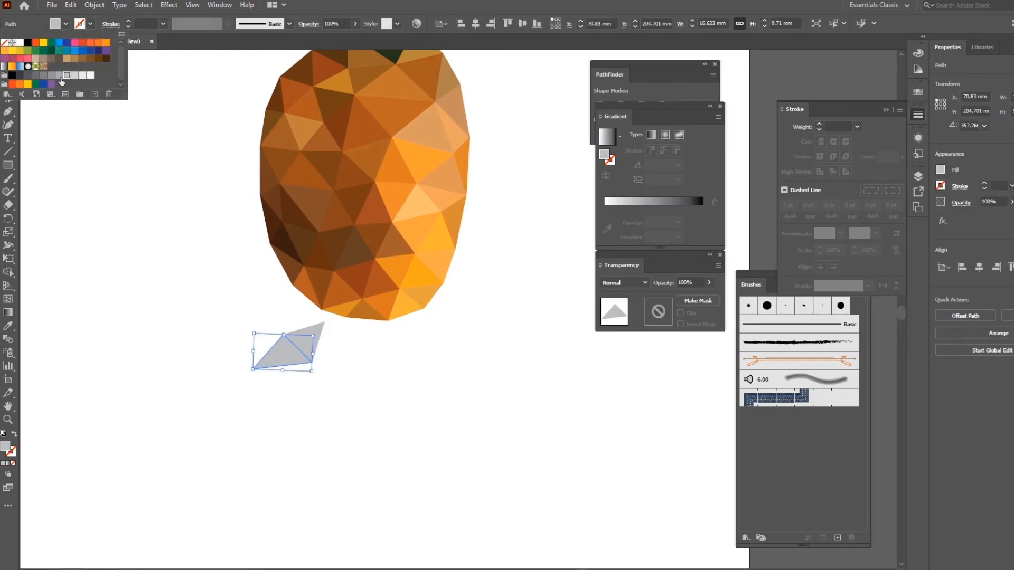
click(58, 76)
Pull the upper corner of the left grey triangle's duplicate downwards and fill it with a darker grey
drag(285, 335, 297, 398)
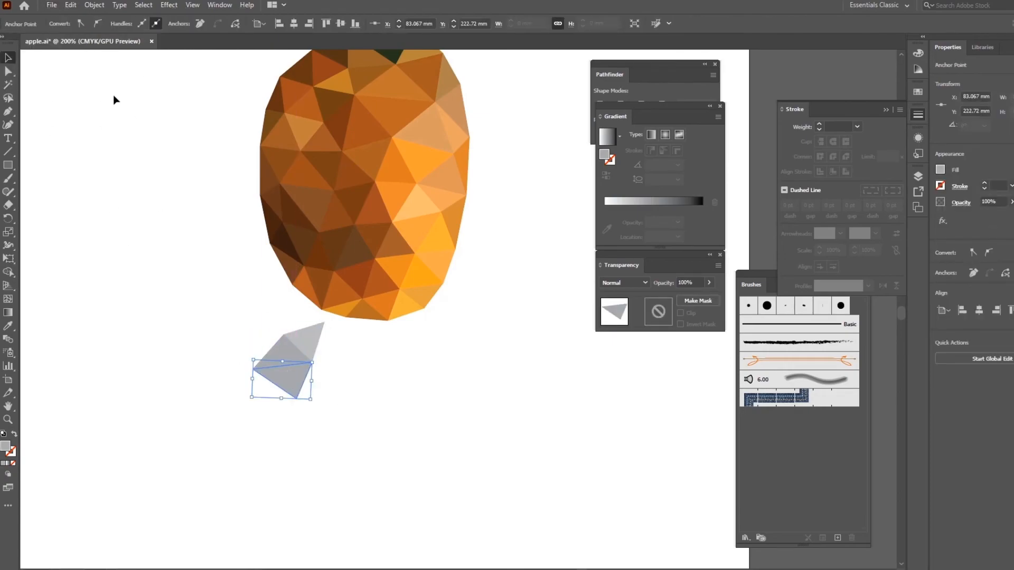
click(284, 373)
click(66, 23)
click(51, 75)
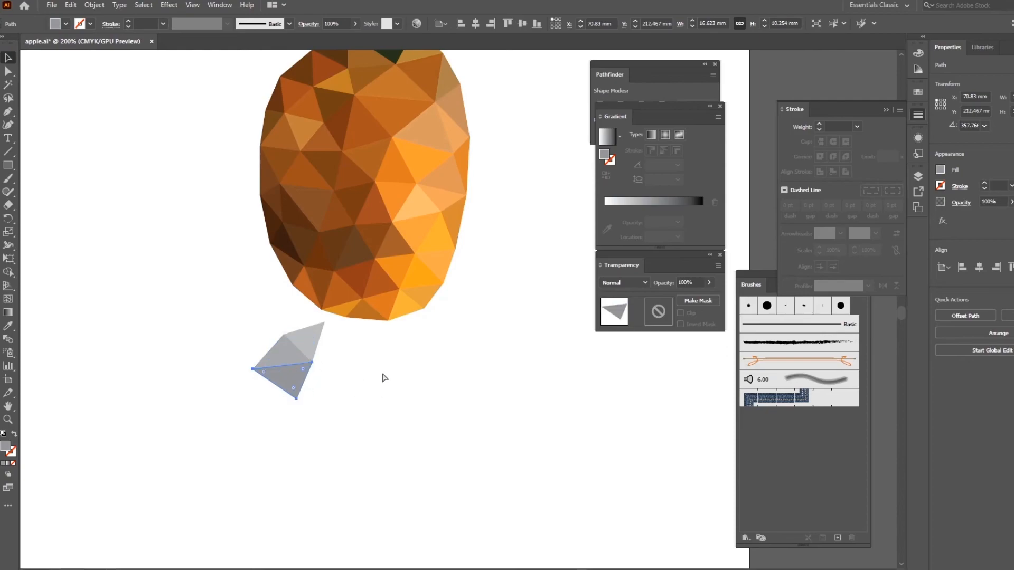
Extend duplicates of the lower grey triangle to the right as two further triangles in lighter greys
drag(253, 369, 363, 360)
key(i)
key(ctrl+c)
key(ctrl+f)
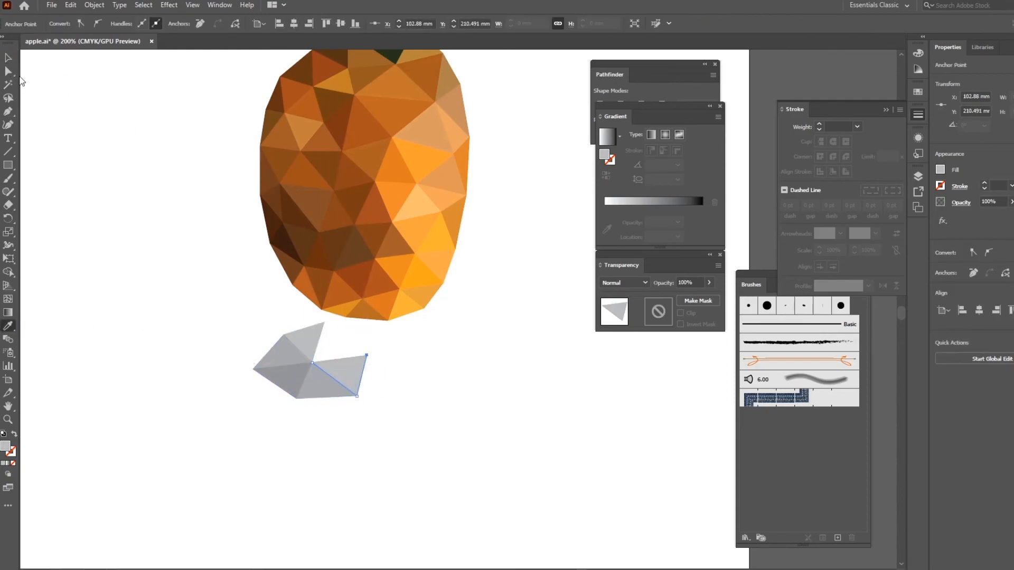
Fill the hexagon's remaining upper-right gap with a reshaped duplicate of the dark grey triangle
click(8, 58)
click(290, 376)
drag(254, 368, 302, 348)
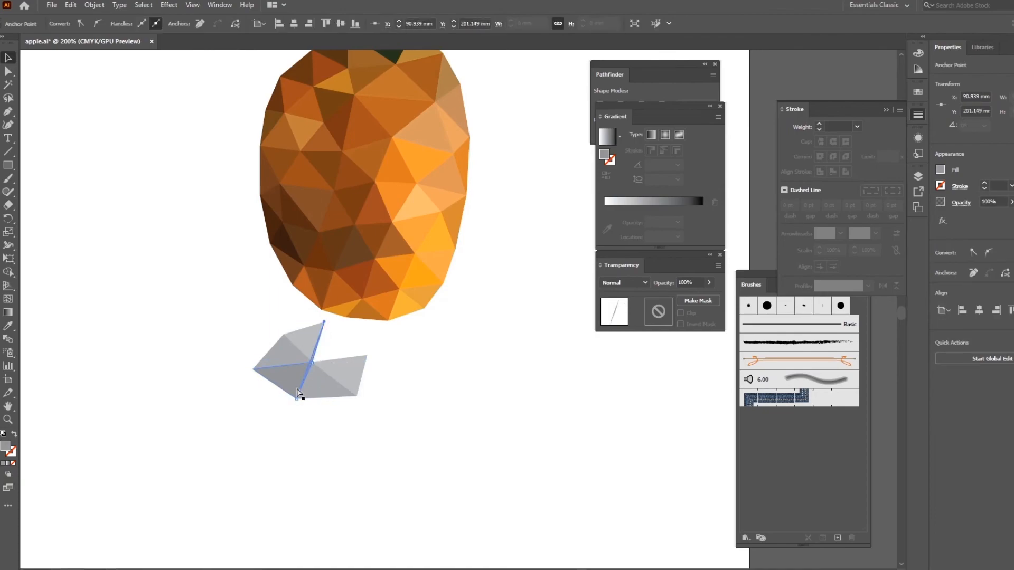
drag(297, 399, 367, 356)
click(414, 416)
Select the whole grey hexagon and place a copy of it to its lower right, touching at one corner
drag(400, 428, 243, 342)
drag(333, 366, 436, 384)
click(479, 328)
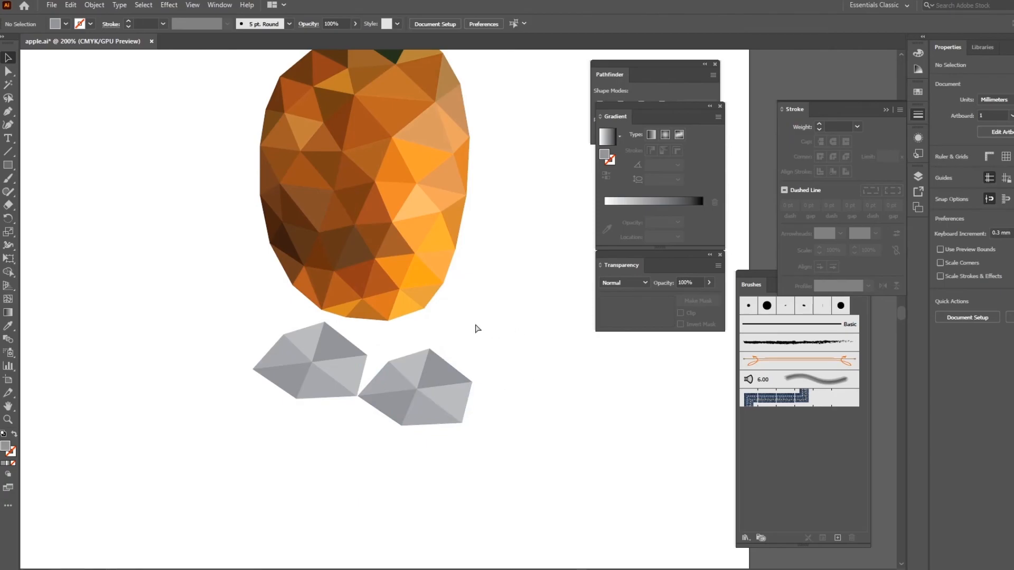
key(ctrl+plus)
key(ctrl+plus)
key(ctrl+plus)
drag(469, 325, 550, 124)
click(10, 72)
alt+click(239, 372)
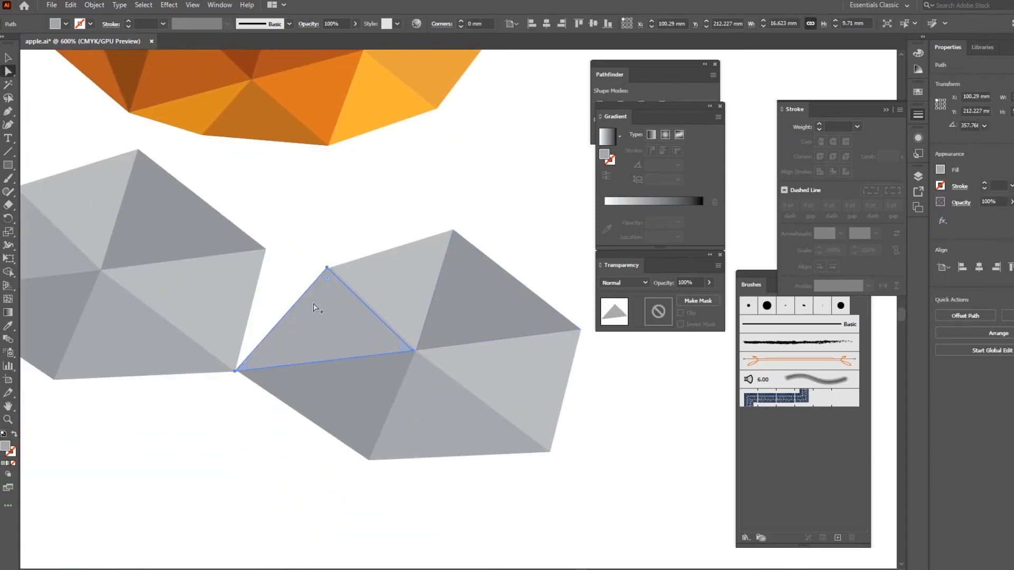
drag(327, 269, 277, 253)
key(ctrl+z)
click(342, 260)
click(328, 270)
click(338, 190)
click(240, 372)
key(ctrl+z)
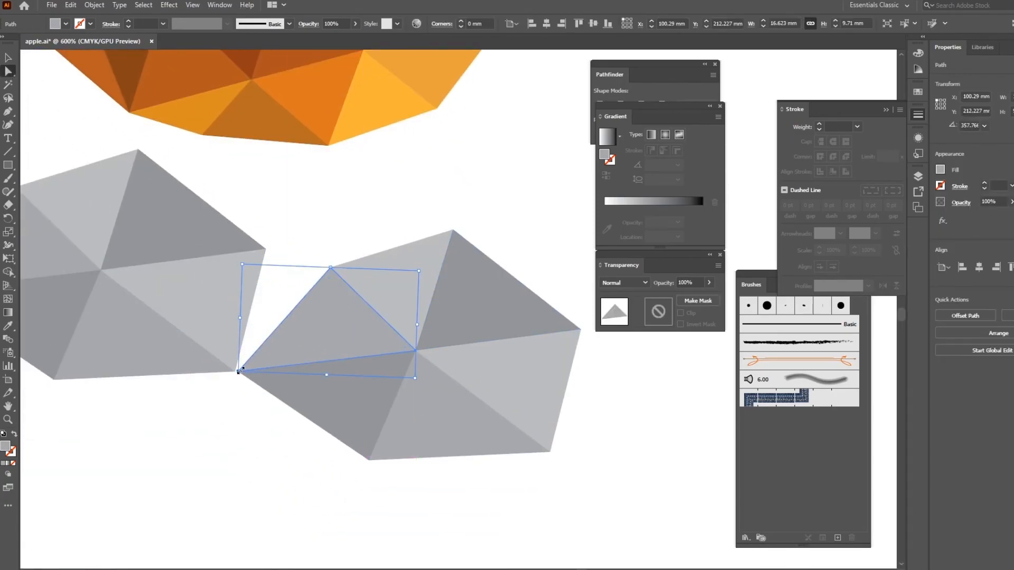
Pull the upper corners of the second hexagon's two left triangles to the first hexagon's right corner, closing the gap
click(236, 372)
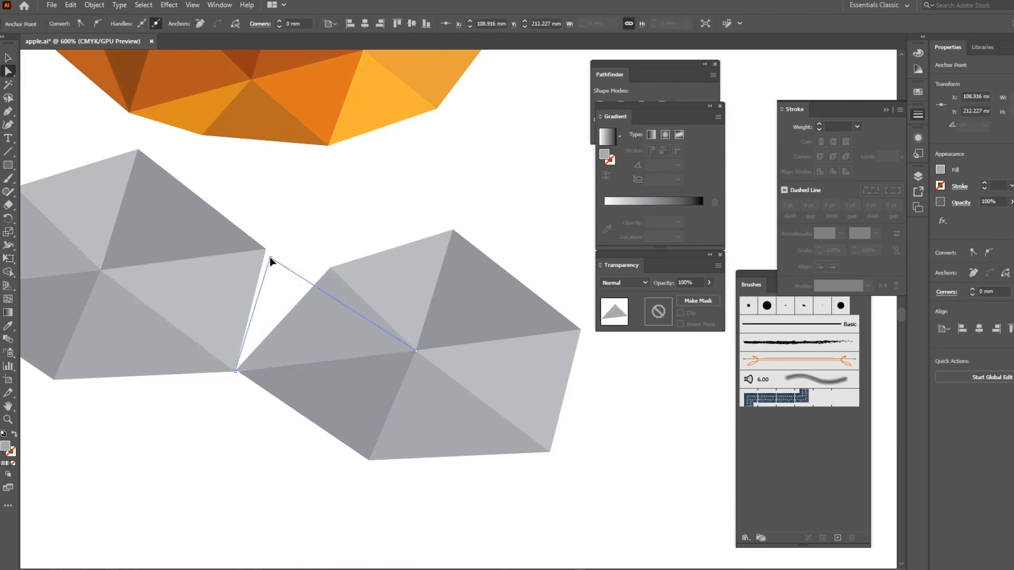
drag(273, 263, 265, 249)
click(343, 270)
drag(331, 268, 266, 249)
Copy the light grey top triangle below the first hexagon and align its two upper corners with the hexagon's lower edge
drag(229, 475, 295, 394)
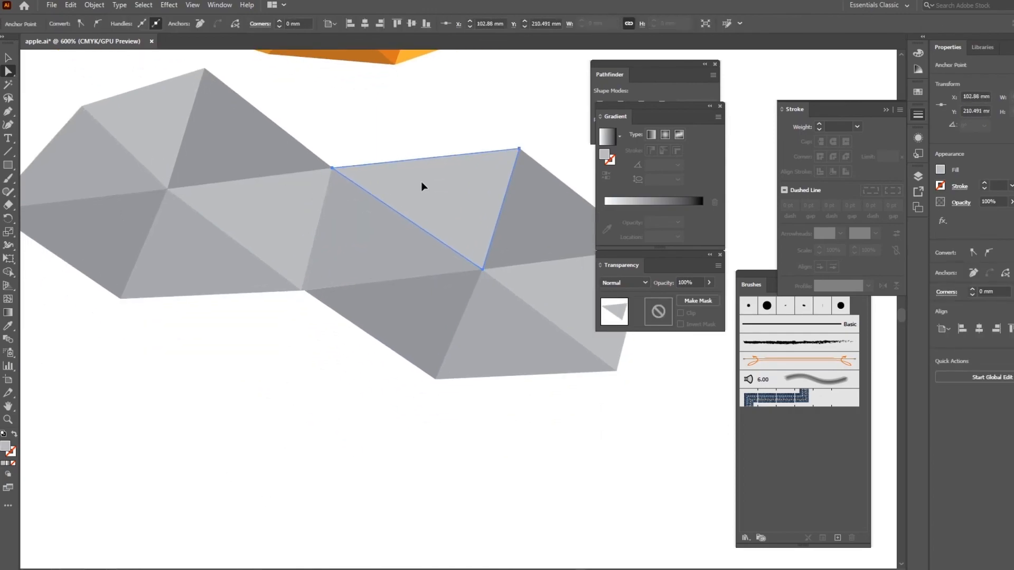
key(v)
drag(443, 195, 229, 340)
click(8, 72)
drag(117, 313, 121, 298)
drag(304, 294, 301, 290)
Stretch the new triangle's duplicate to the second hexagon's lower corner and fill it with the first hexagon's dark grey
click(280, 338)
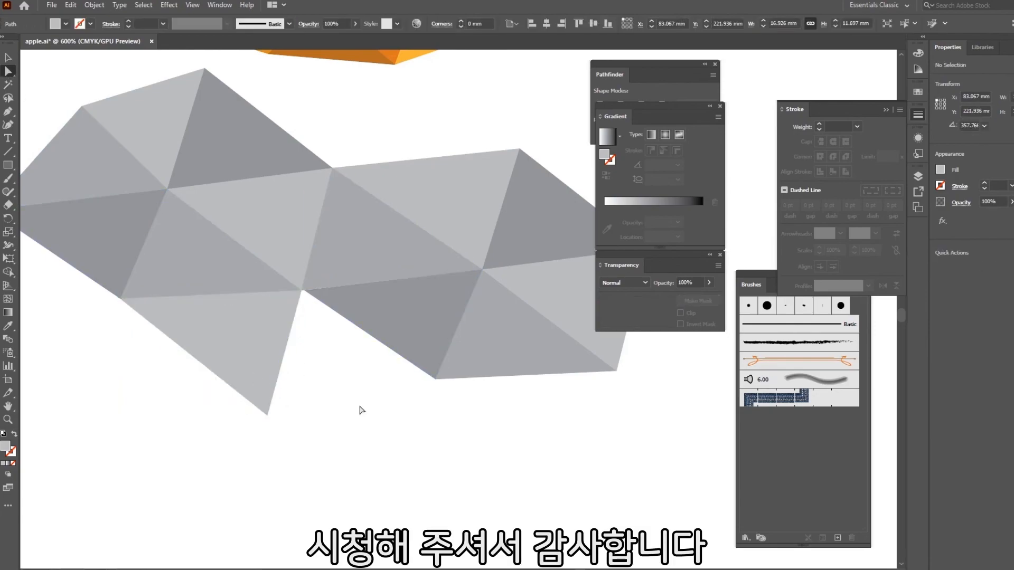
drag(124, 300, 435, 379)
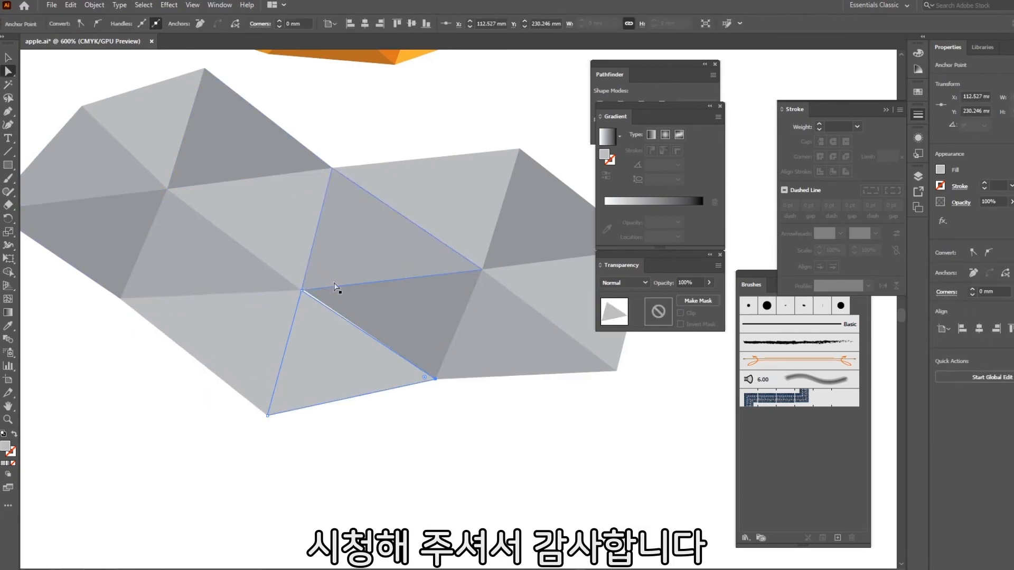
key(i)
click(235, 142)
key(a)
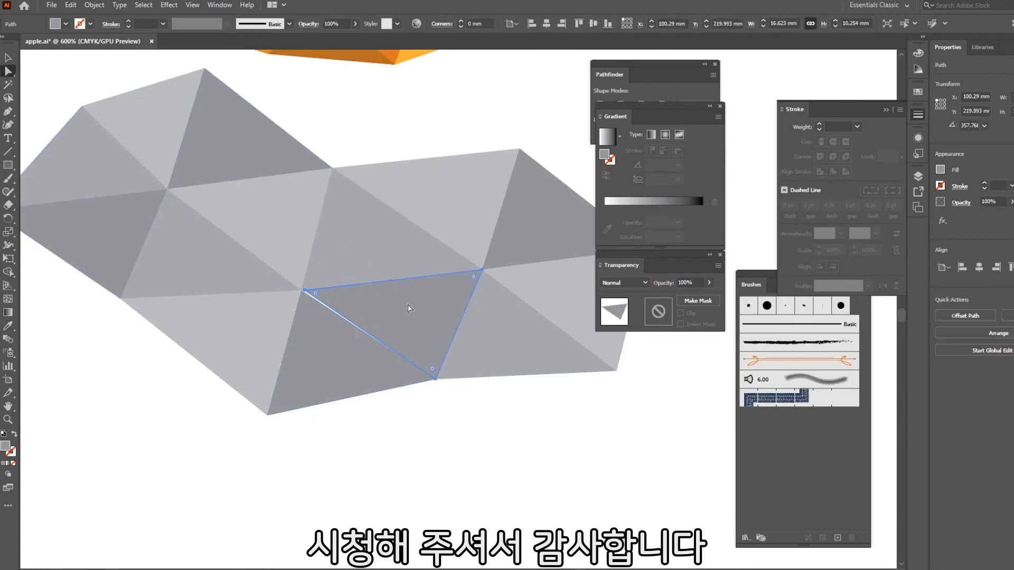
Fill the second hexagon's lower-left triangle with a still darker grey swatch
key(ctrl+shift+a)
click(424, 342)
click(65, 24)
click(42, 79)
click(528, 469)
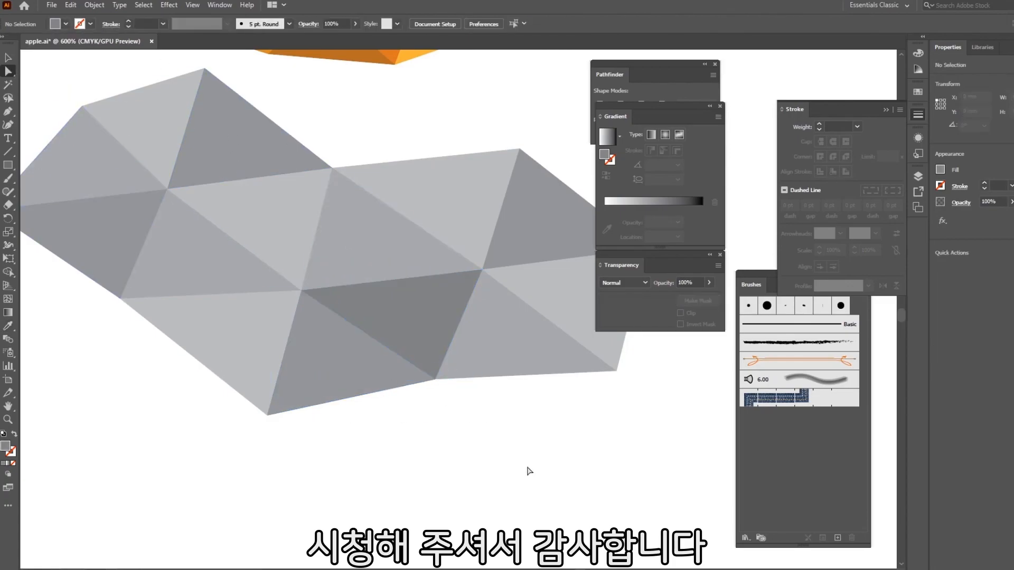
Select all the grey triangles of the shadow mosaic and move them up together so they sit beneath the pineapple's base
key(ctrl+minus)
key(ctrl+minus)
drag(390, 425, 309, 546)
click(8, 58)
drag(100, 335, 552, 475)
drag(412, 407, 392, 310)
drag(498, 287, 526, 354)
key(ctrl+minus)
key(ctrl+minus)
key(ctrl+minus)
click(561, 449)
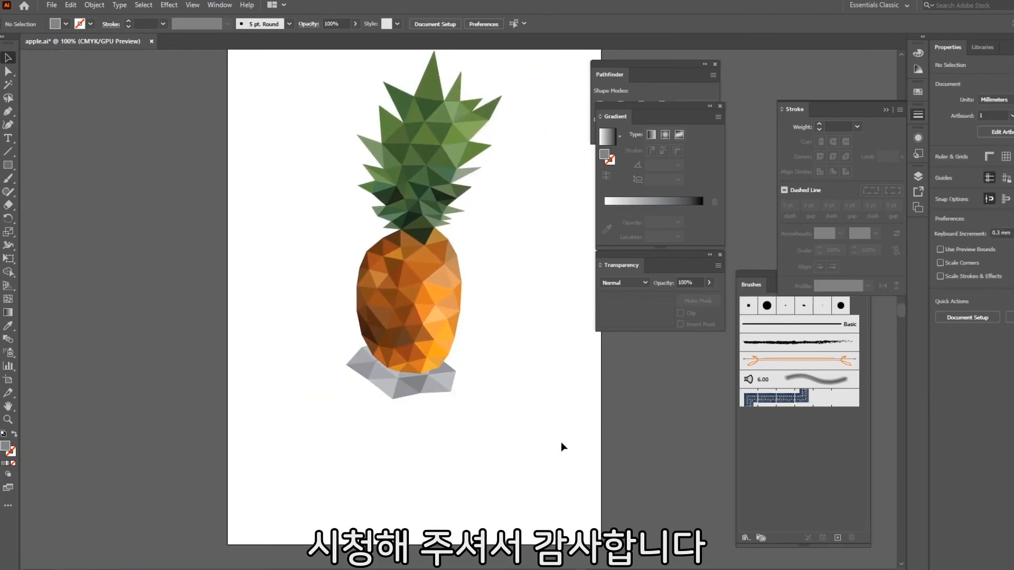